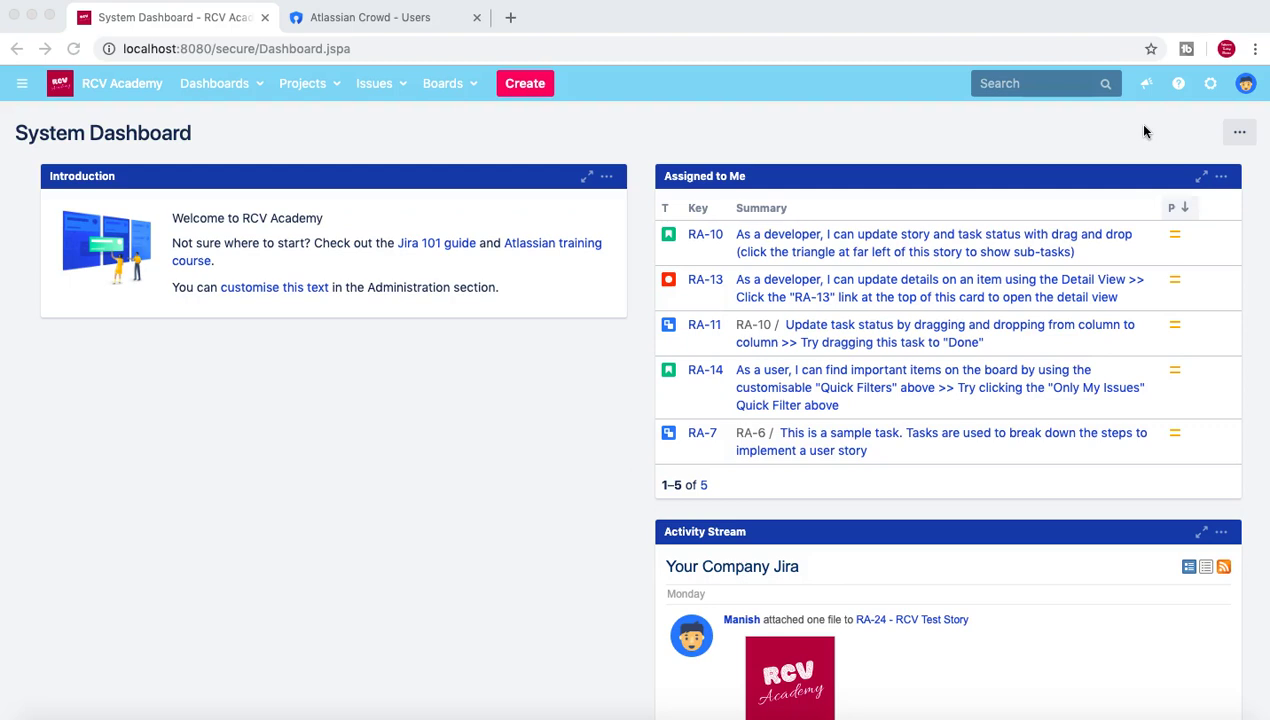
# Open the gear Administration menu from the System Dashboard's top bar.
pyautogui.click(1208, 90)
pyautogui.click(1213, 88)
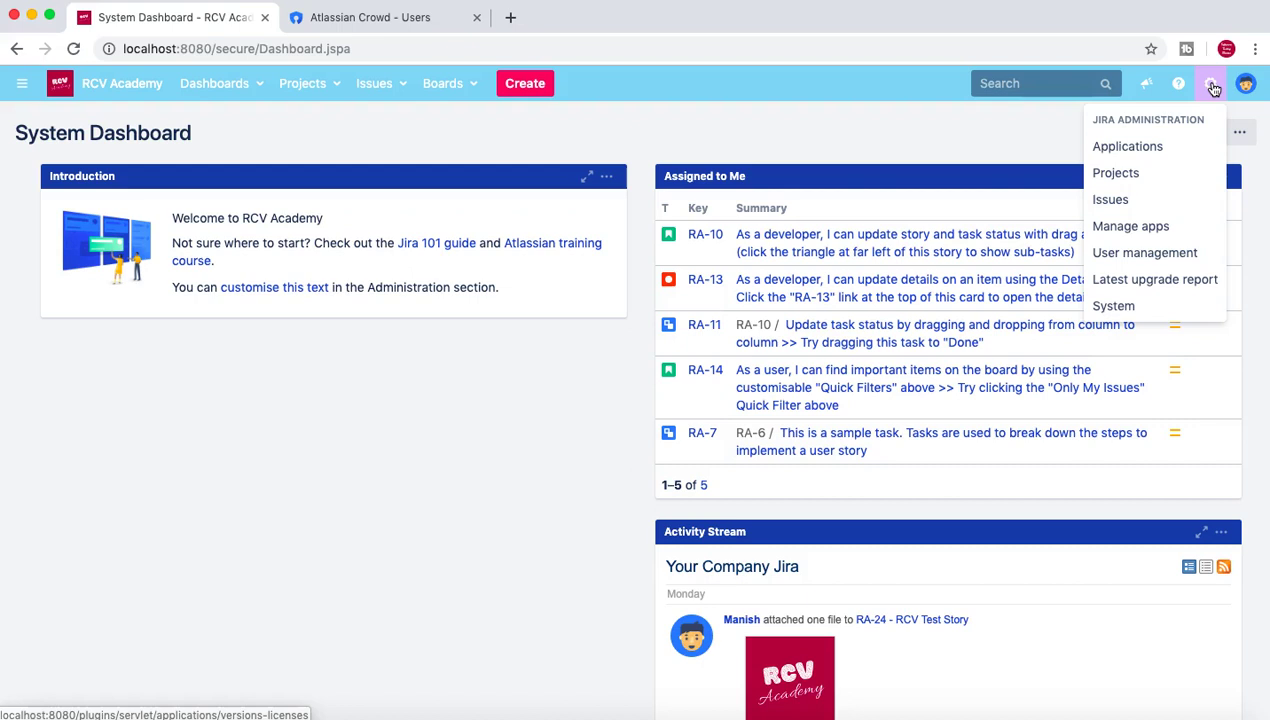
# Go to User management and confirm administrator access with the admin password.
pyautogui.click(1178, 256)
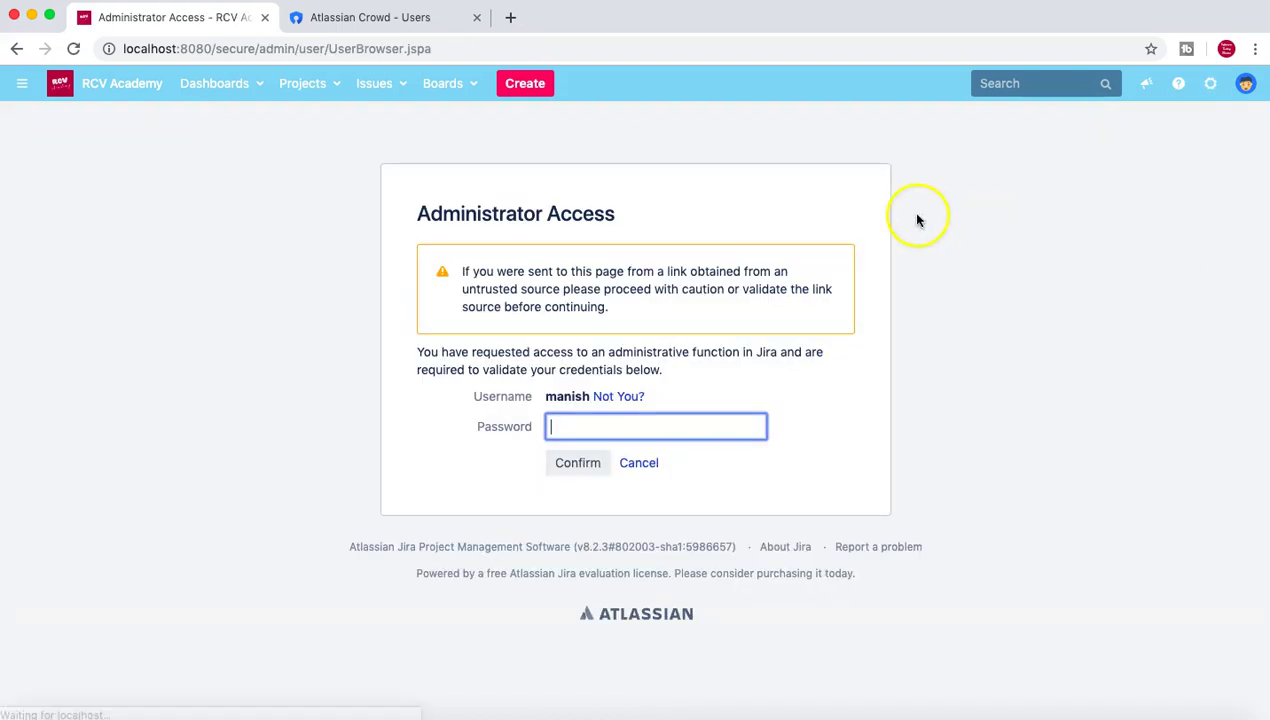
pyautogui.click(671, 431)
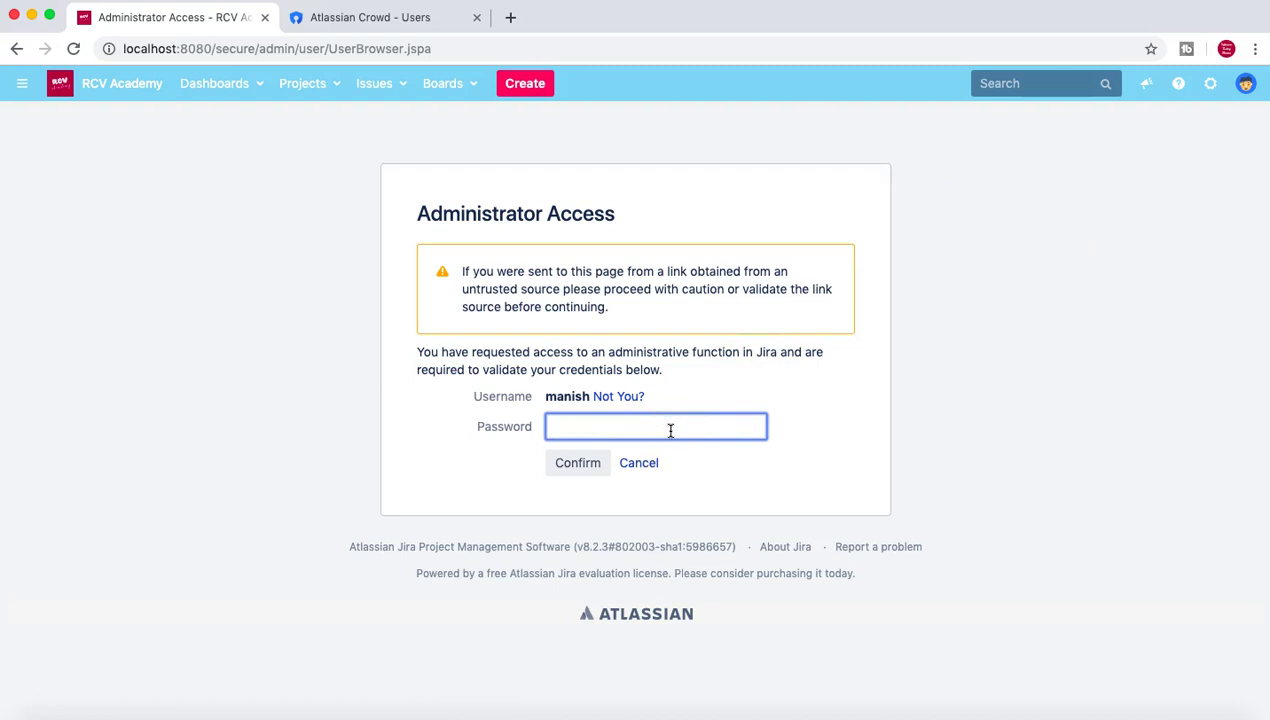
pyautogui.press('Return')
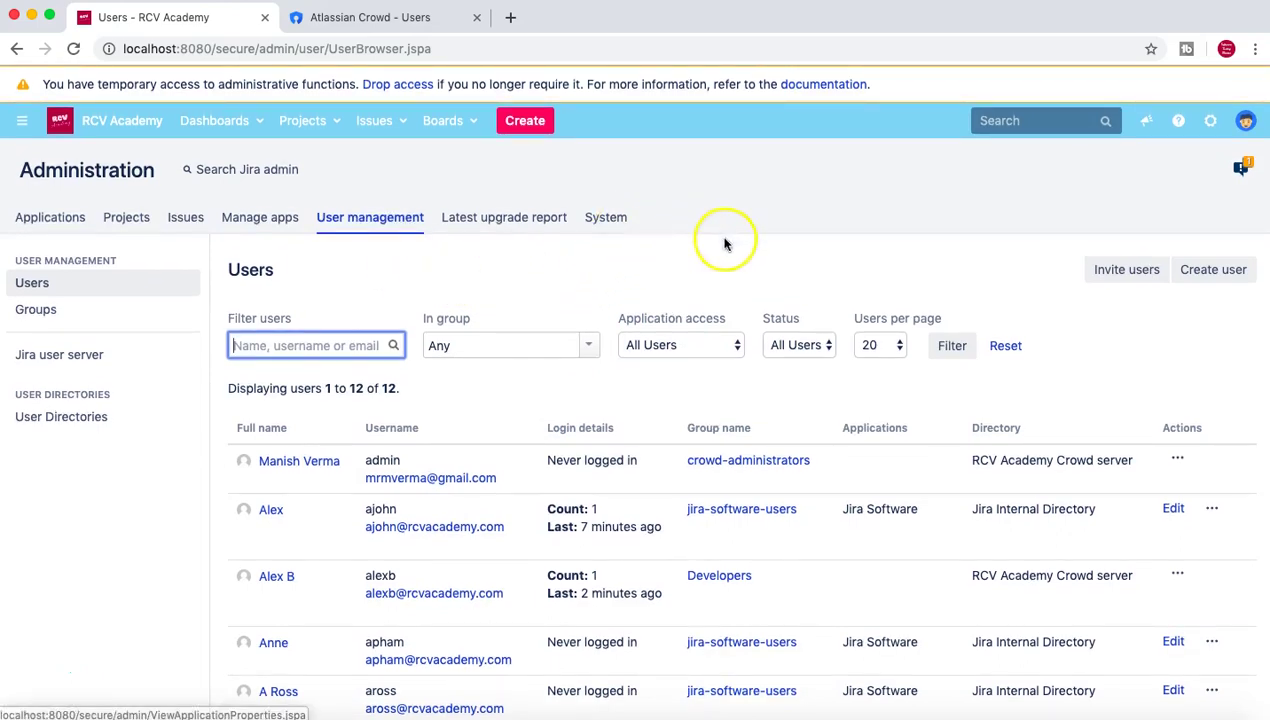
# Review the 12-user Users table and the admin user's actions menu.
pyautogui.scroll(-1, 732, 250)
pyautogui.scroll(1, 735, 253)
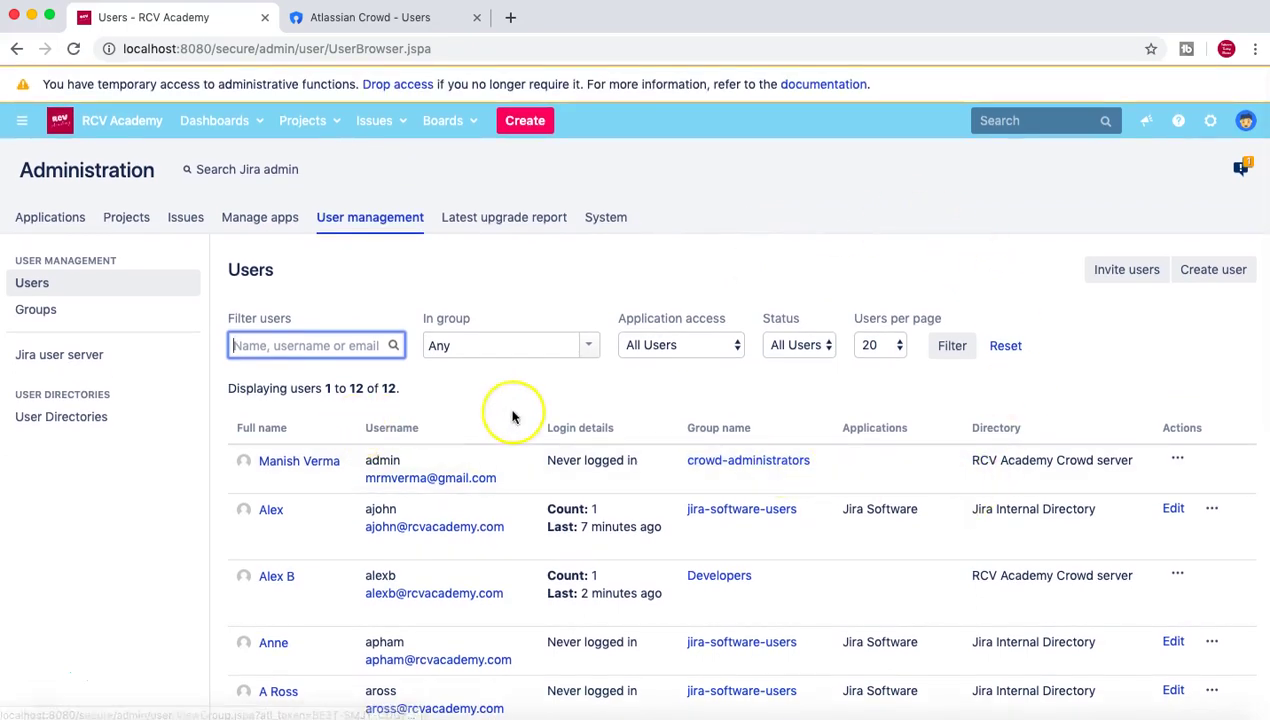
pyautogui.scroll(-2, 512, 416)
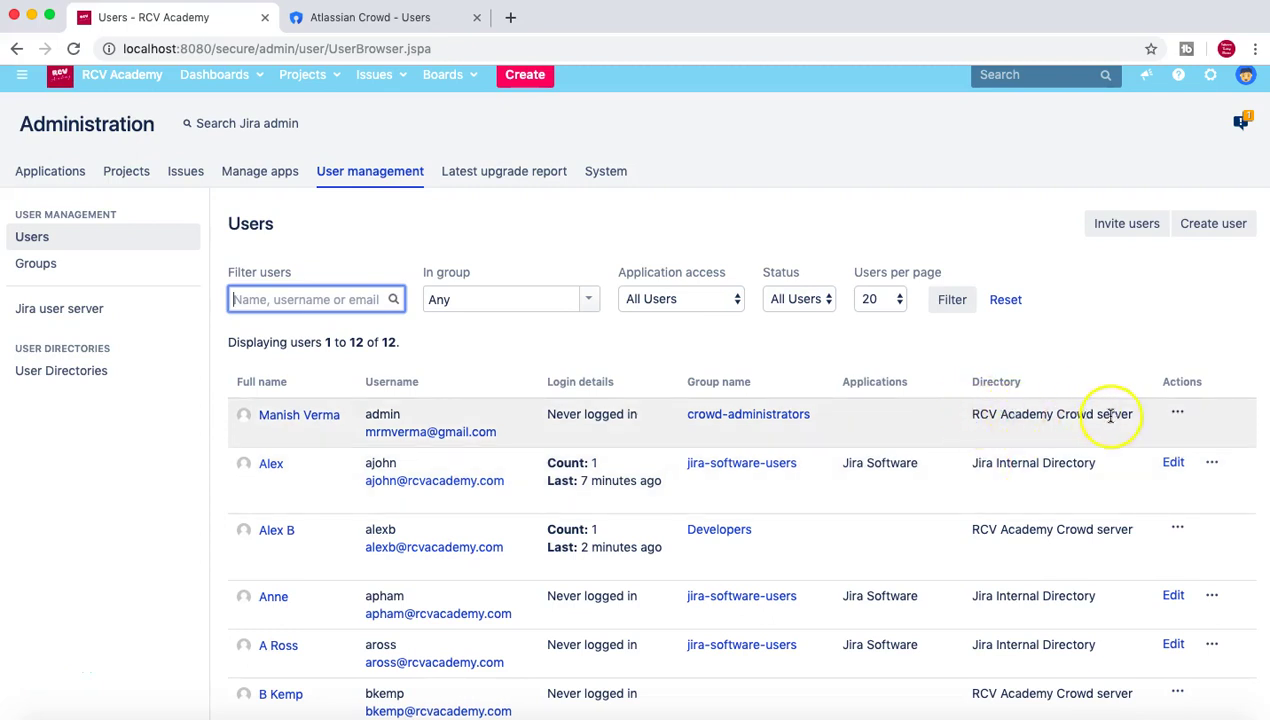
pyautogui.click(1181, 416)
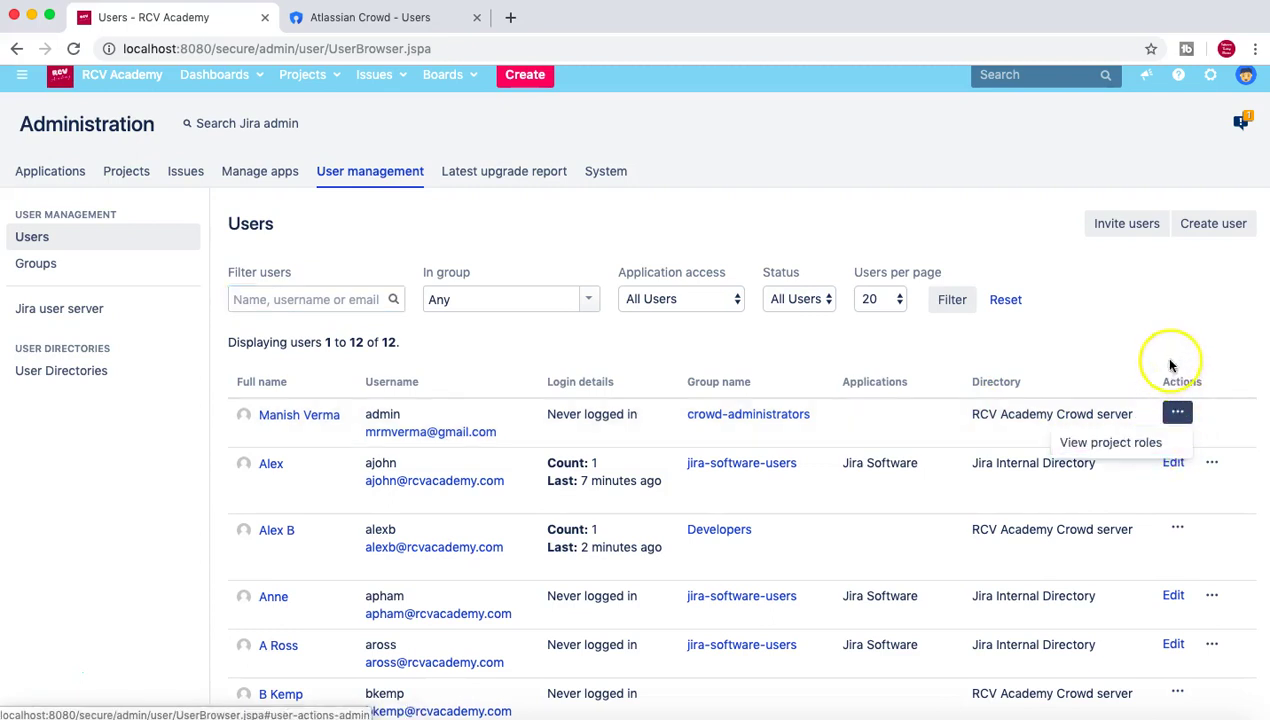
pyautogui.click(1115, 357)
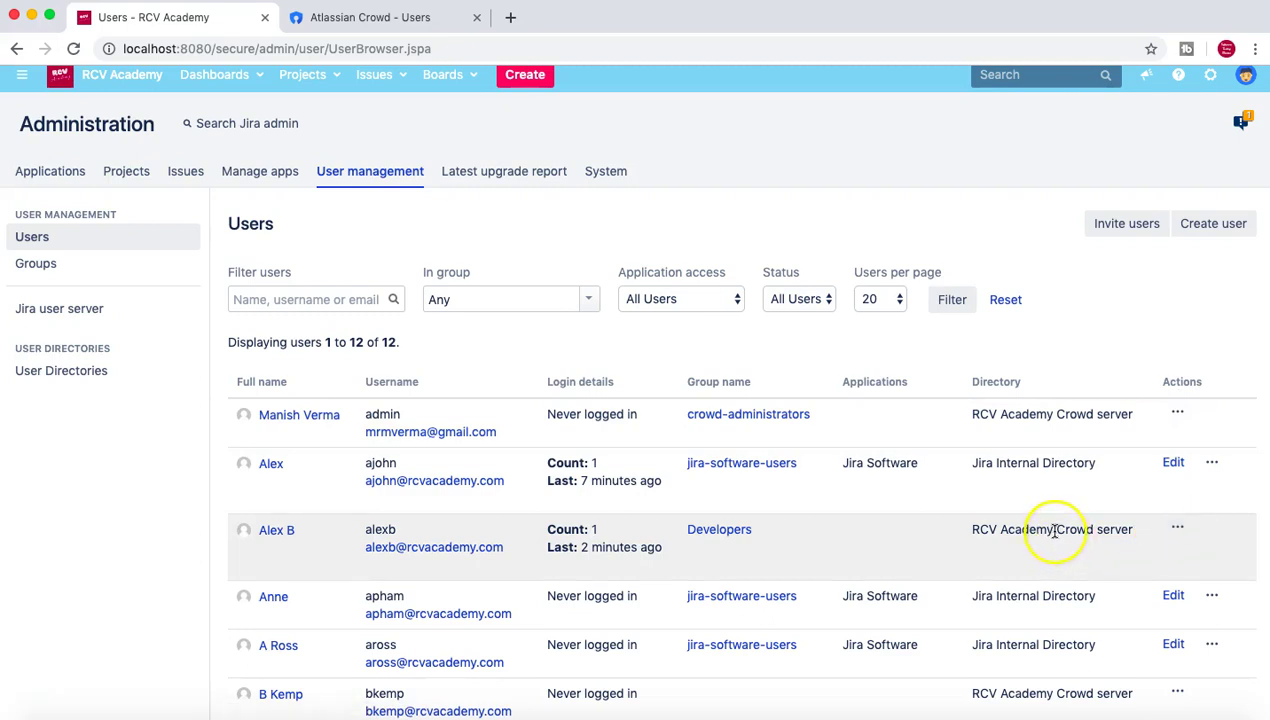
# Point out the Developers-group user's Crowd directory and empty Applications entry.
pyautogui.scroll(-1, 1070, 487)
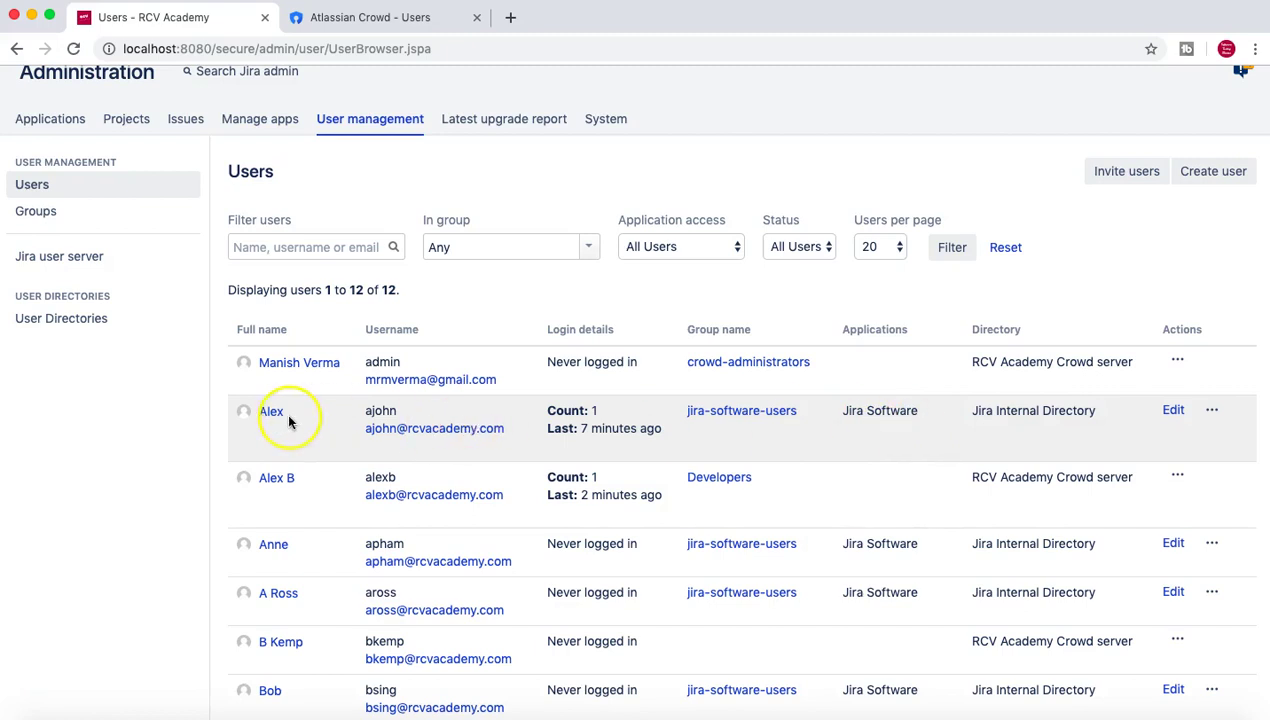
pyautogui.scroll(-1, 309, 443)
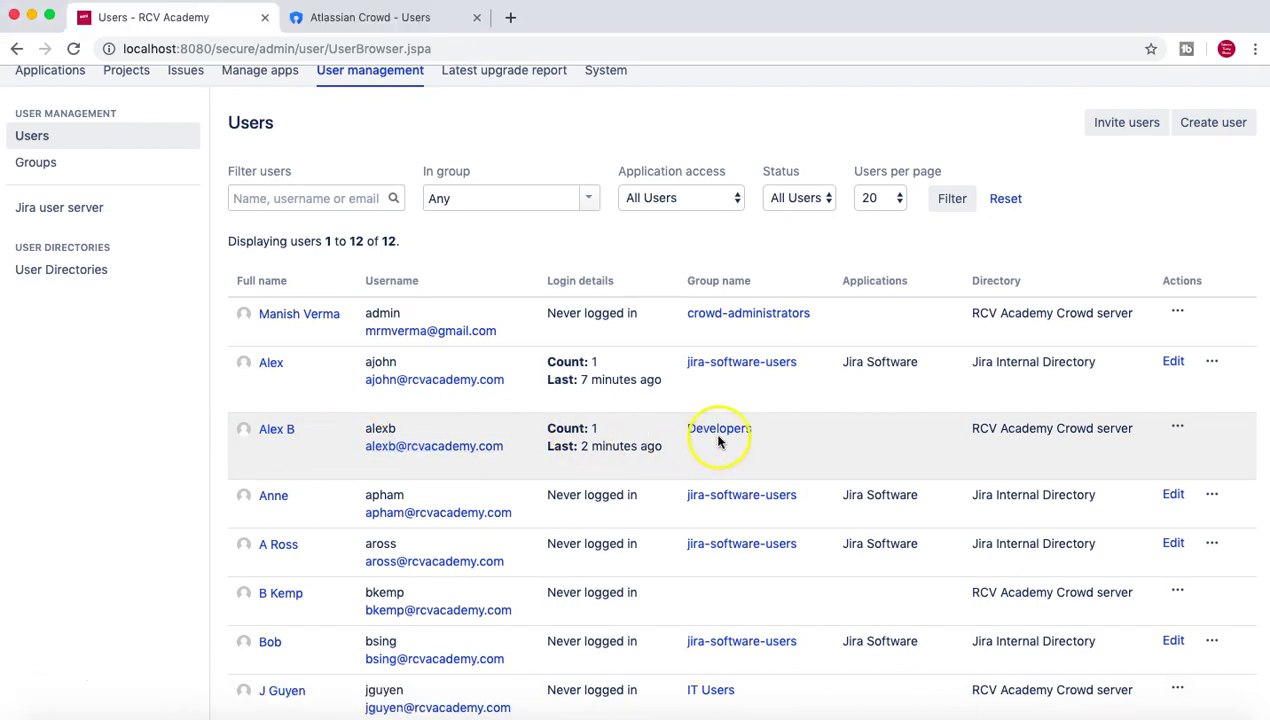
pyautogui.moveTo(962, 432); pyautogui.dragTo(1133, 432)
pyautogui.click(1134, 432)
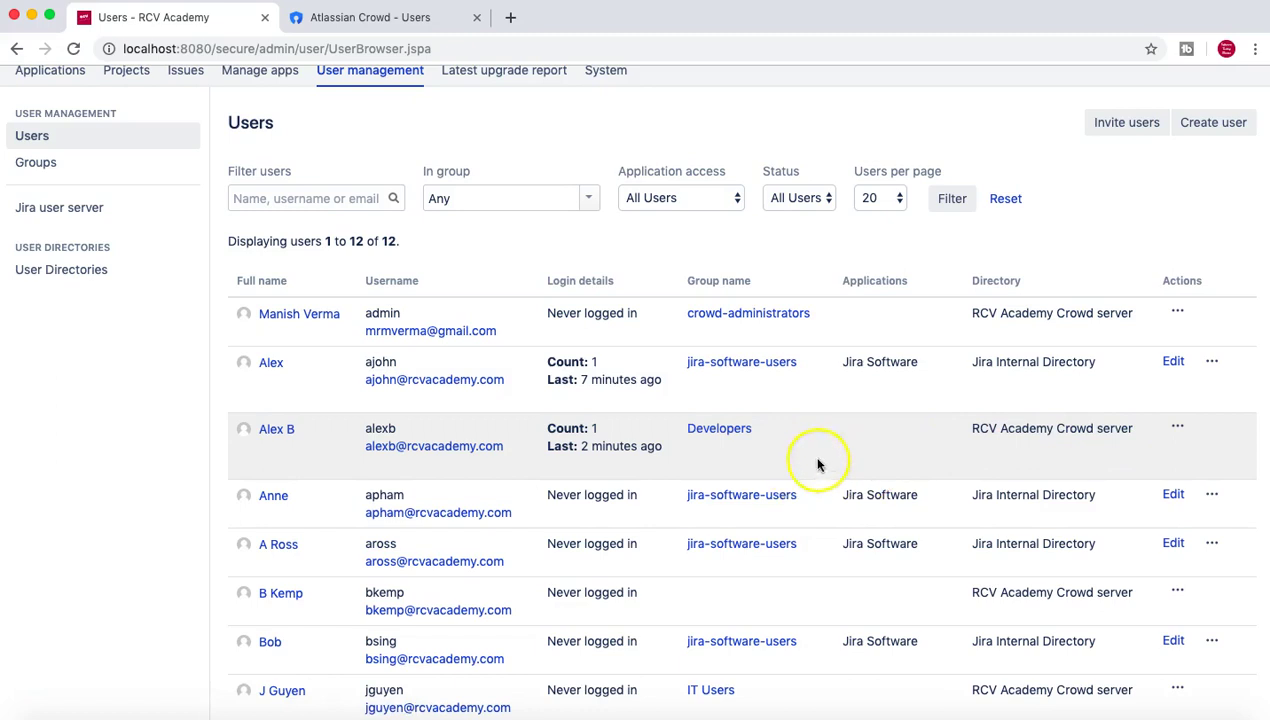
pyautogui.click(913, 432)
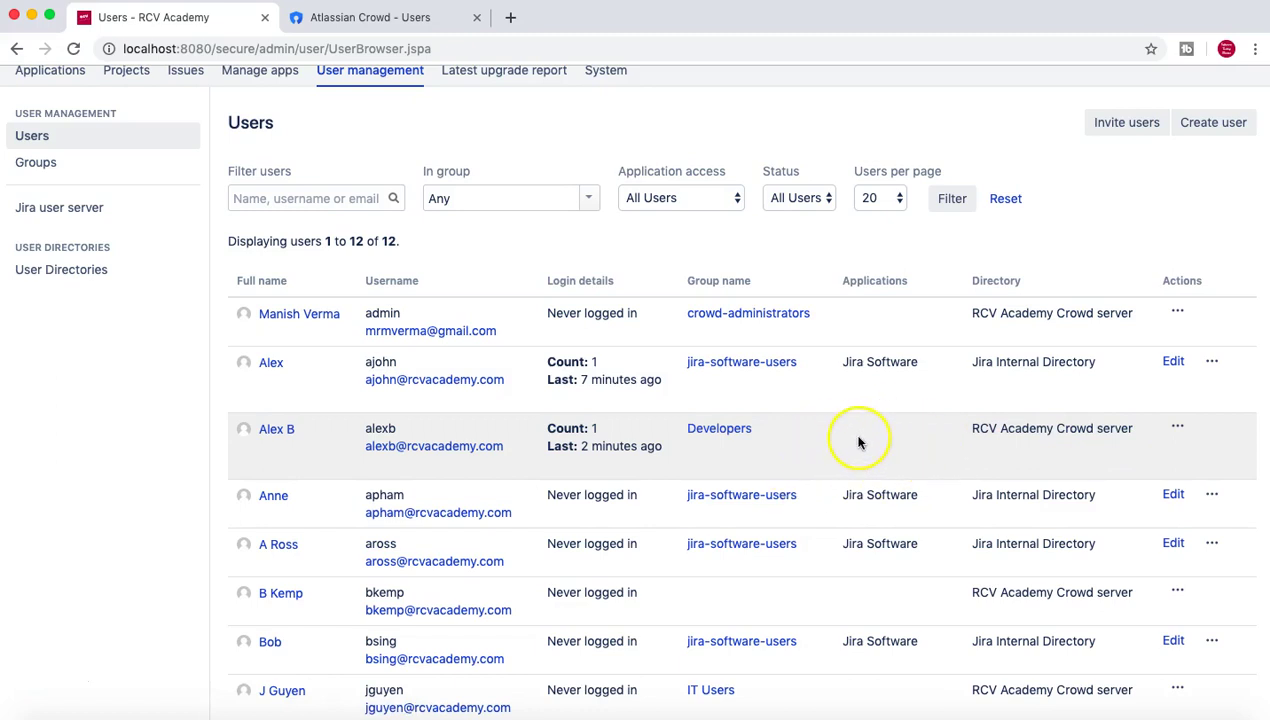
pyautogui.scroll(-1, 858, 442)
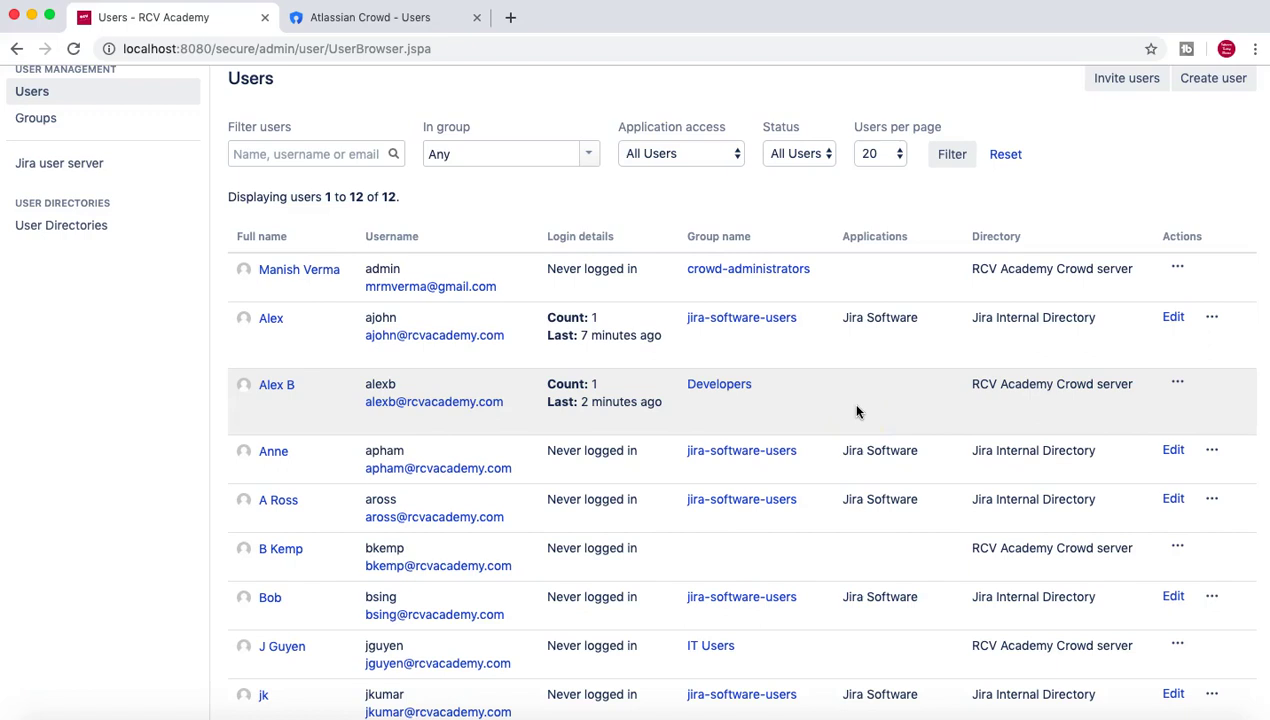
pyautogui.scroll(4, 856, 410)
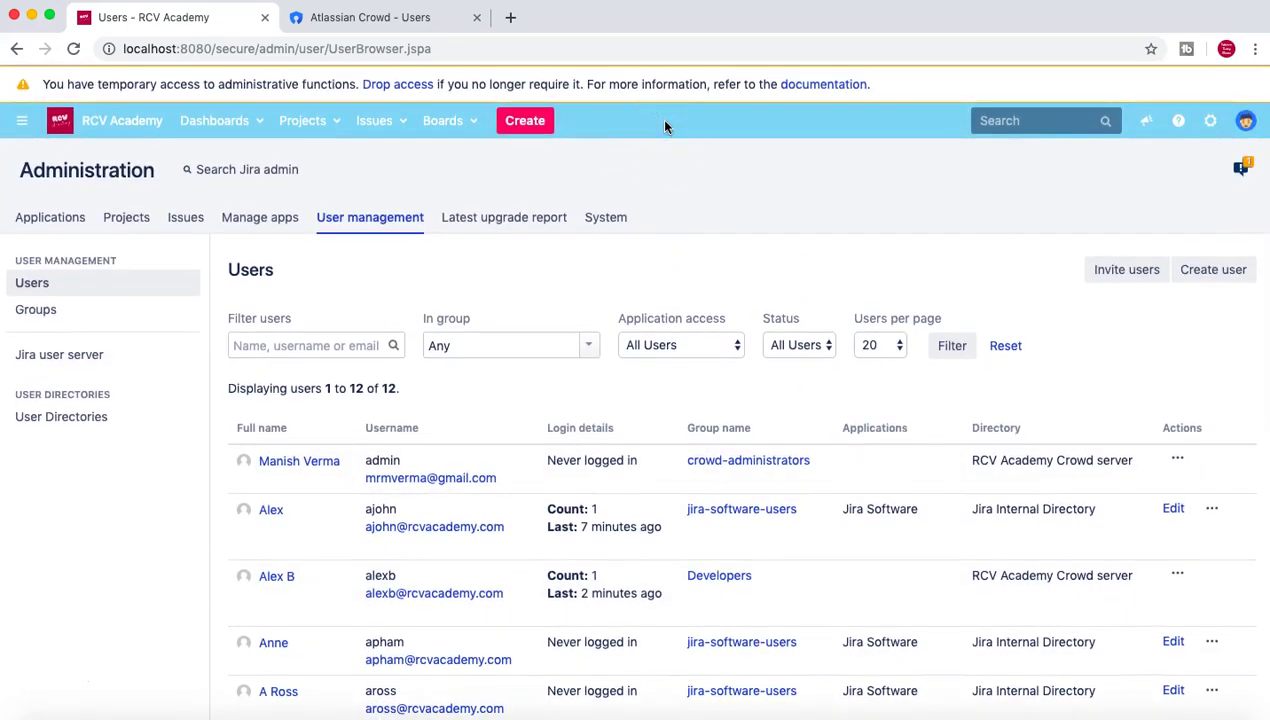
pyautogui.press('.')
# Find Application access via 'appl' and review Jira Software's groups: jira-administrators and jira-software-users.
pyautogui.write('appl')
pyautogui.click(520, 208)
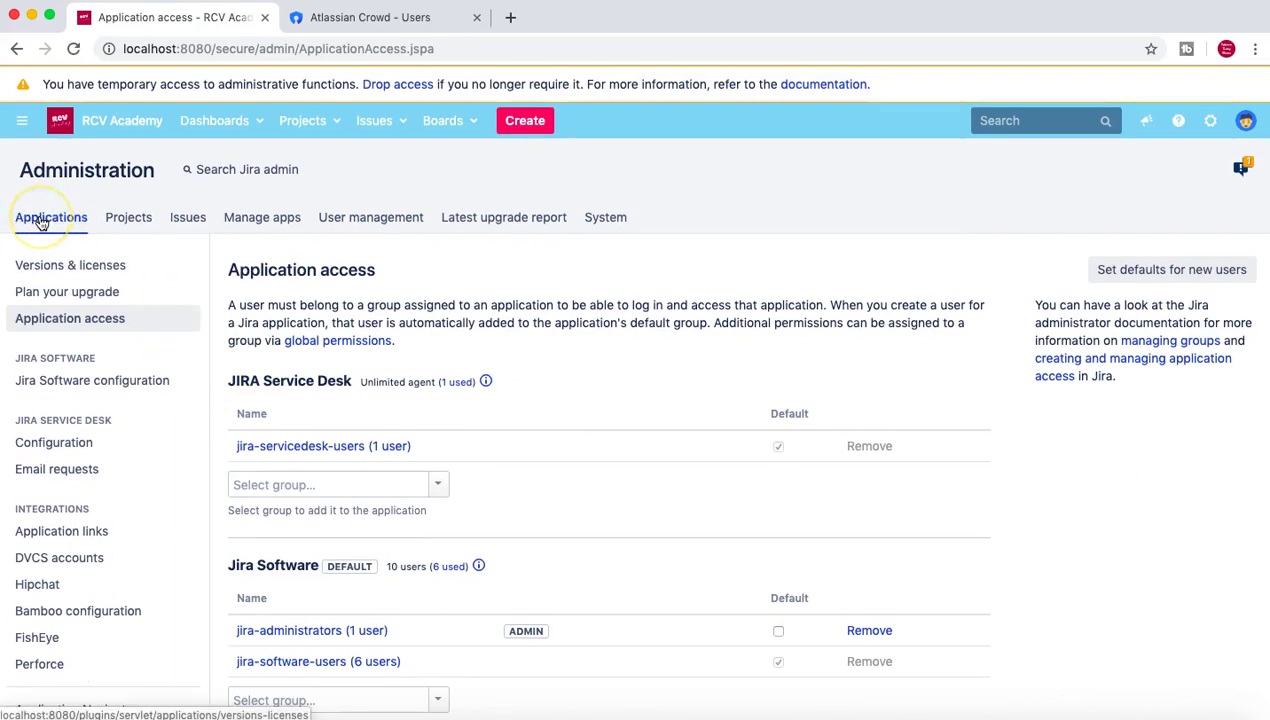
pyautogui.click(1211, 122)
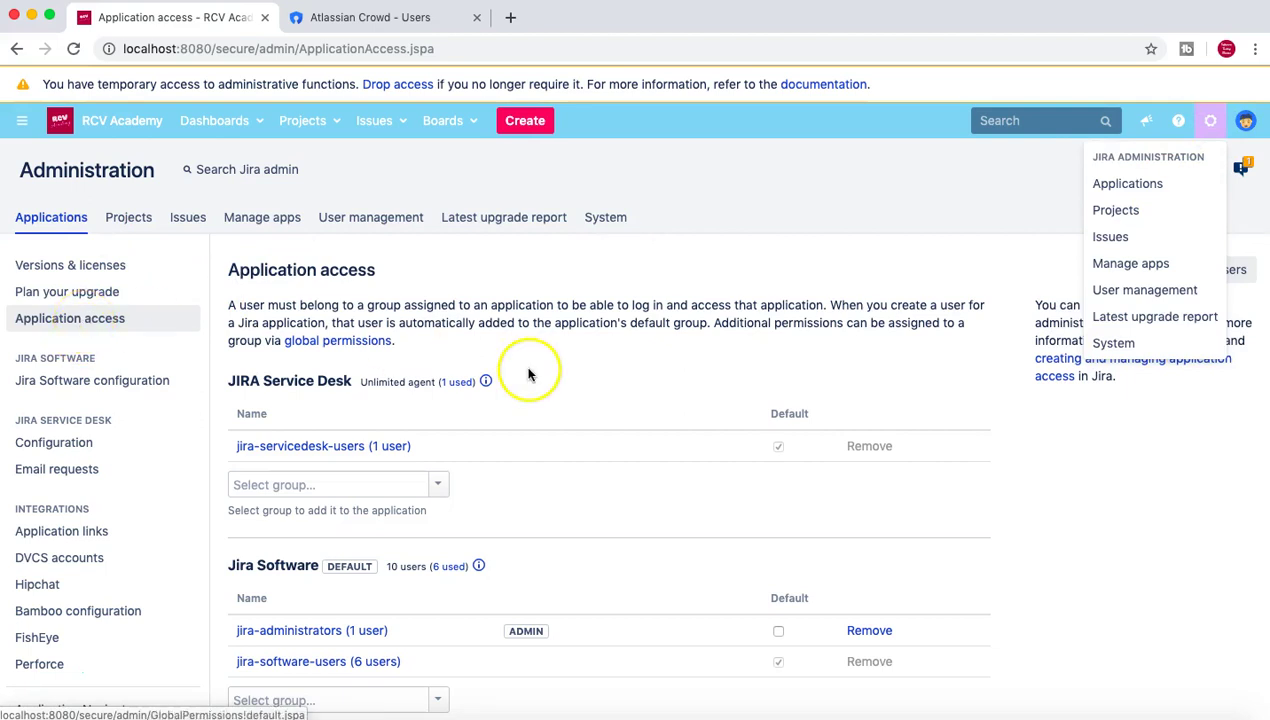
pyautogui.scroll(-2, 527, 369)
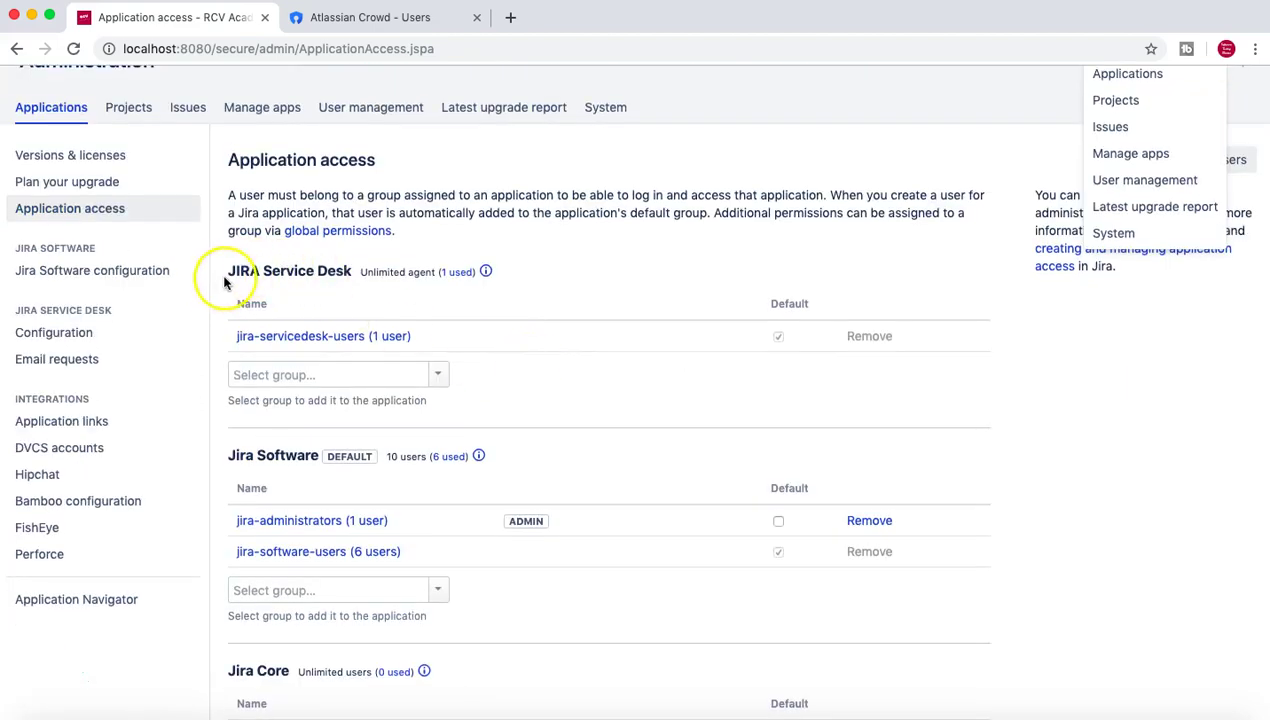
pyautogui.scroll(-1, 326, 383)
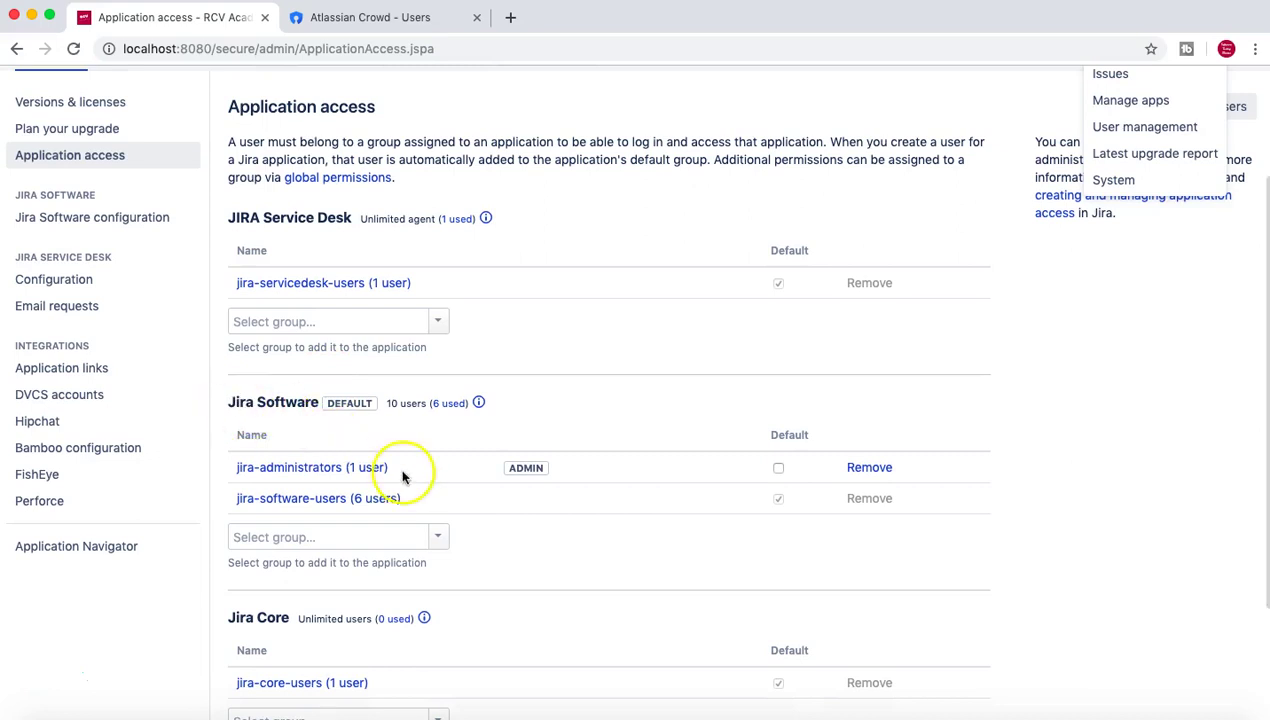
pyautogui.scroll(-2, 405, 473)
pyautogui.scroll(5, 524, 468)
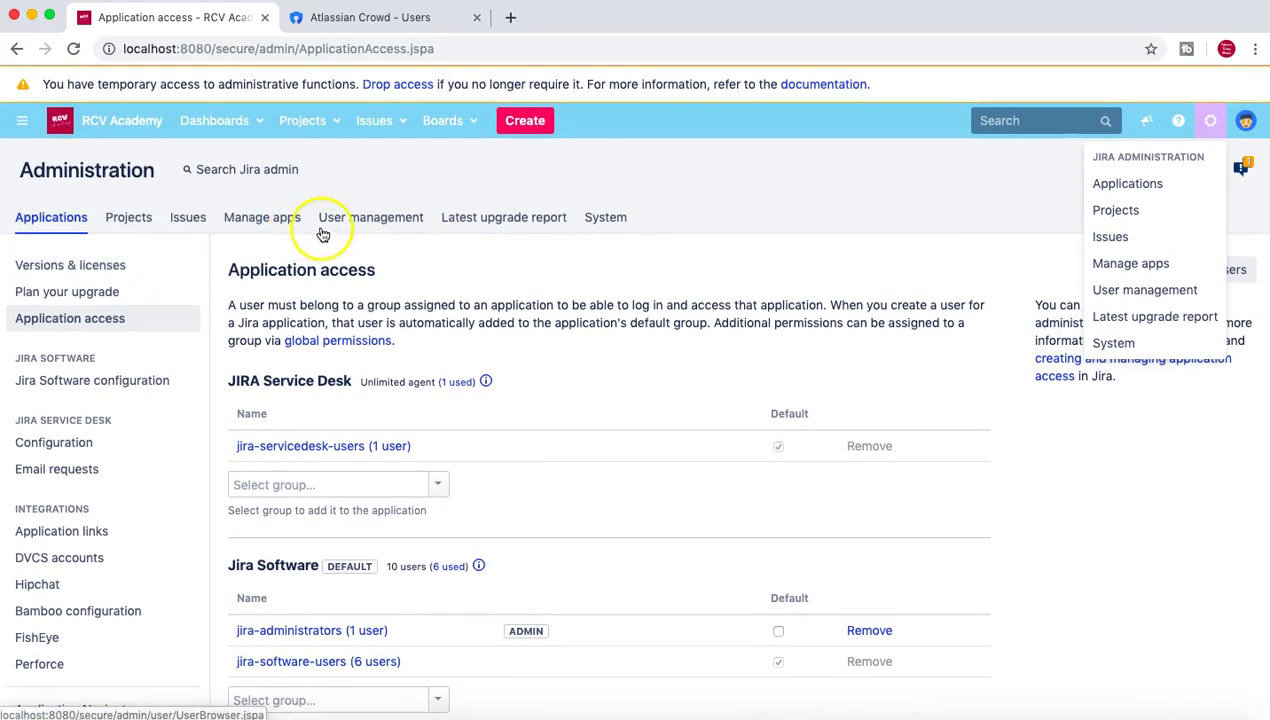
pyautogui.click(325, 219)
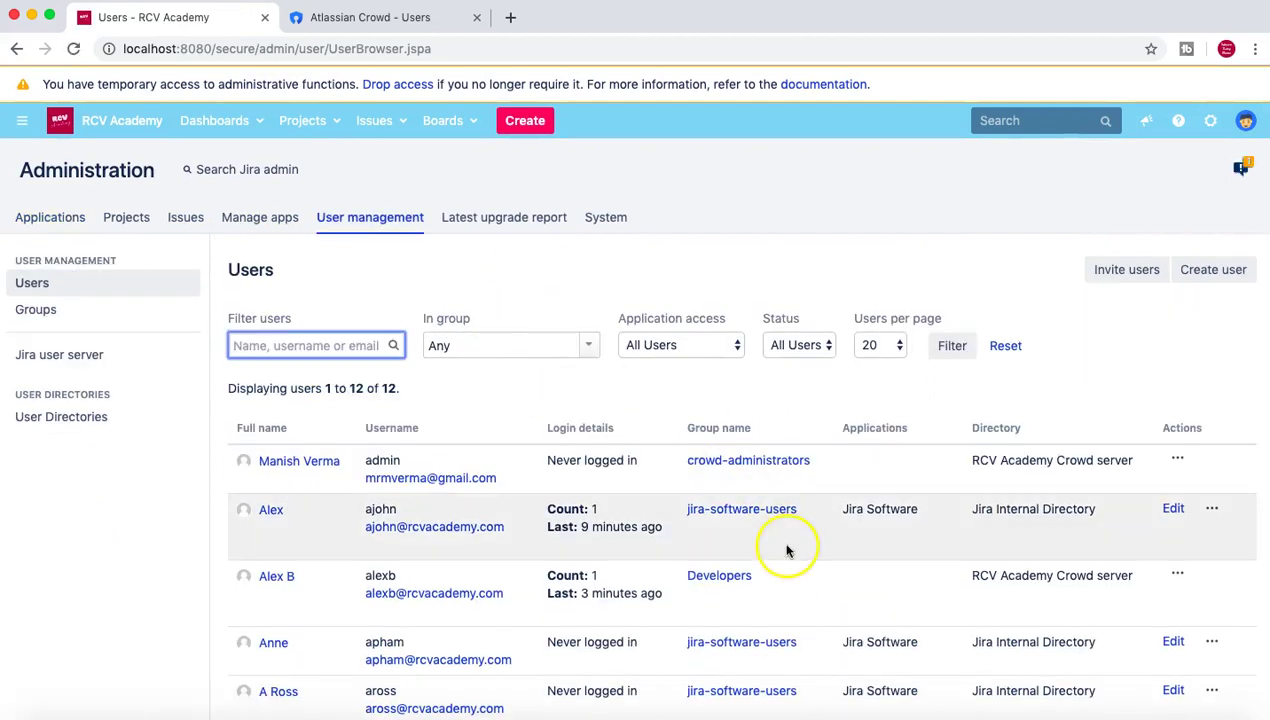
# Highlight the Jira Software entry in two jira-software-users members' Applications column.
pyautogui.scroll(-2, 788, 544)
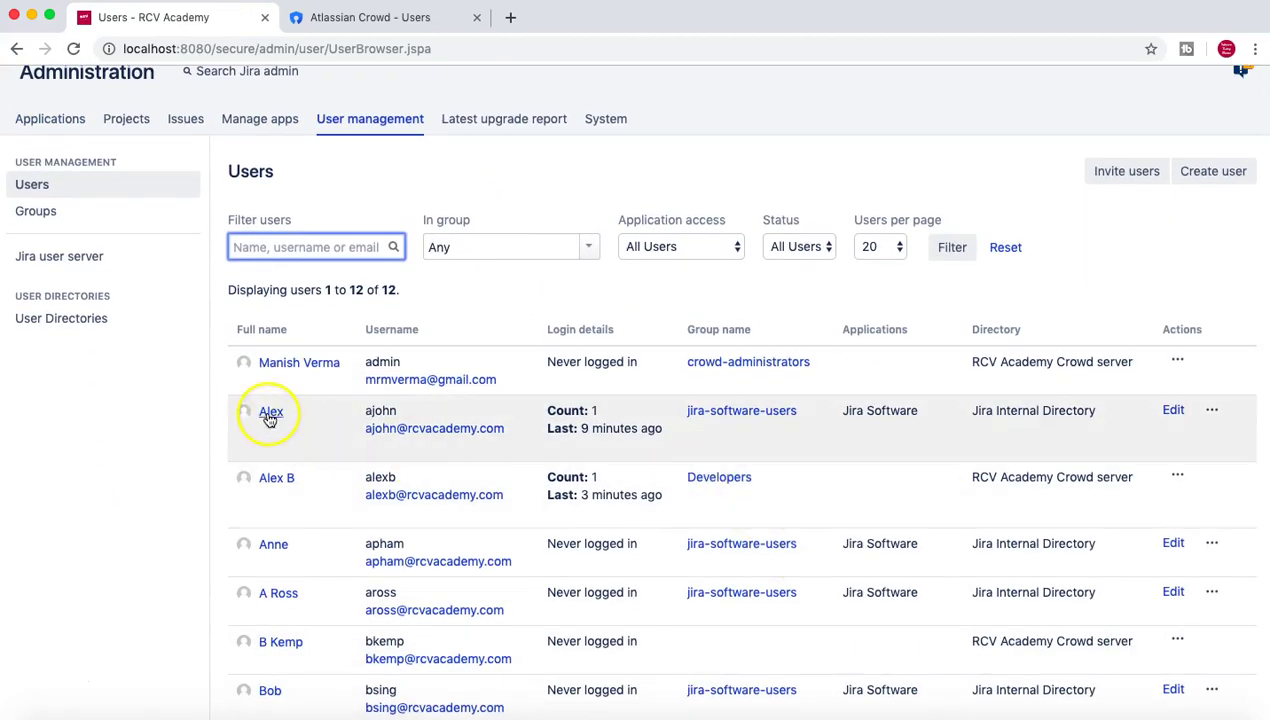
pyautogui.moveTo(842, 410); pyautogui.dragTo(917, 413)
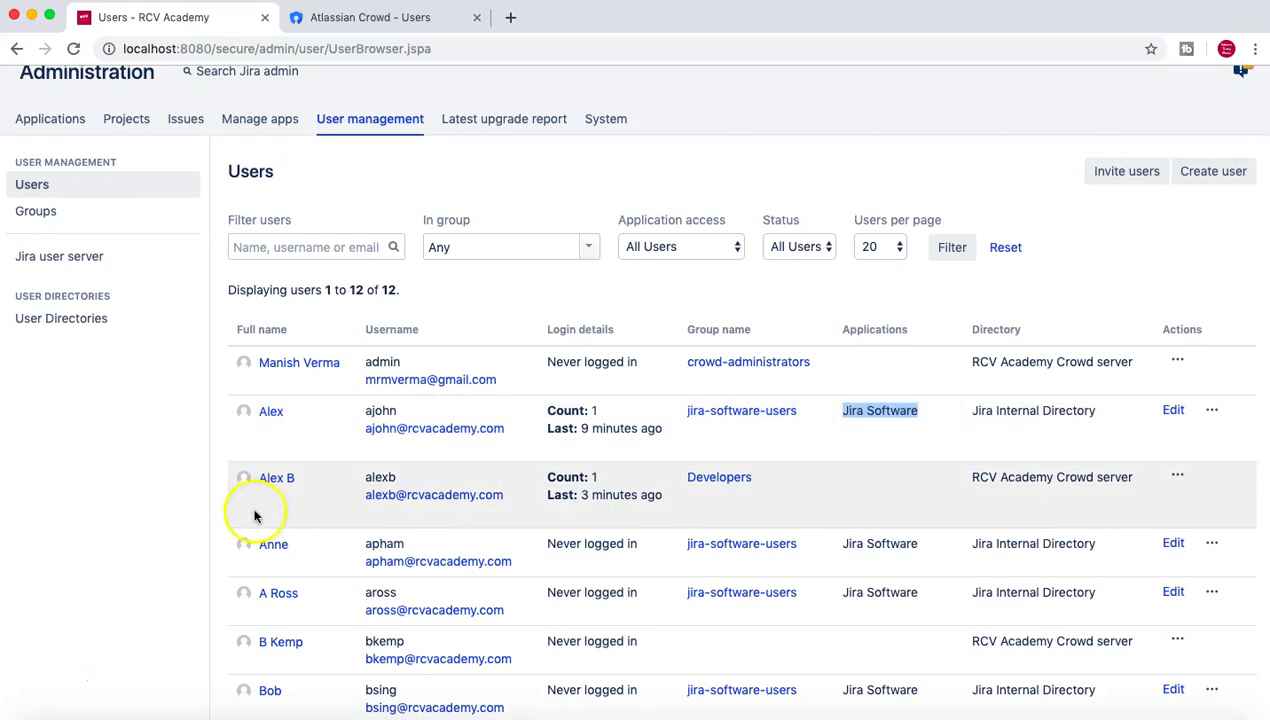
pyautogui.click(840, 487)
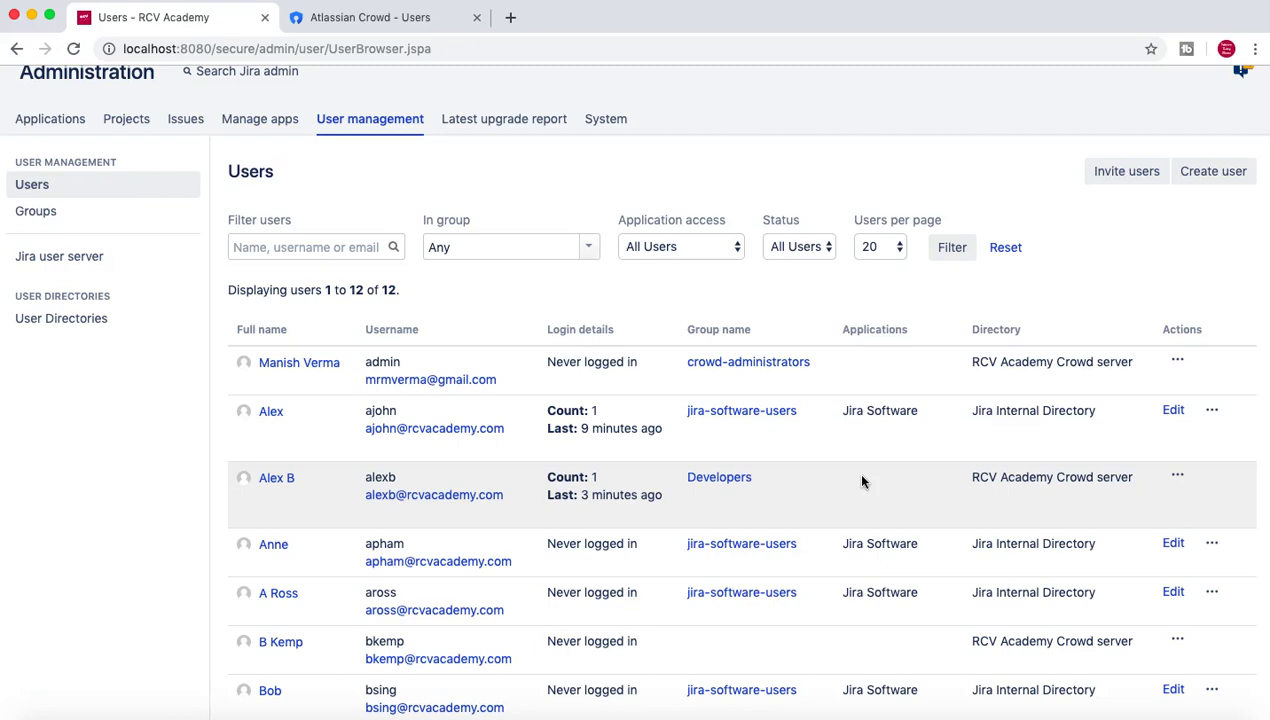
pyautogui.scroll(-1, 862, 482)
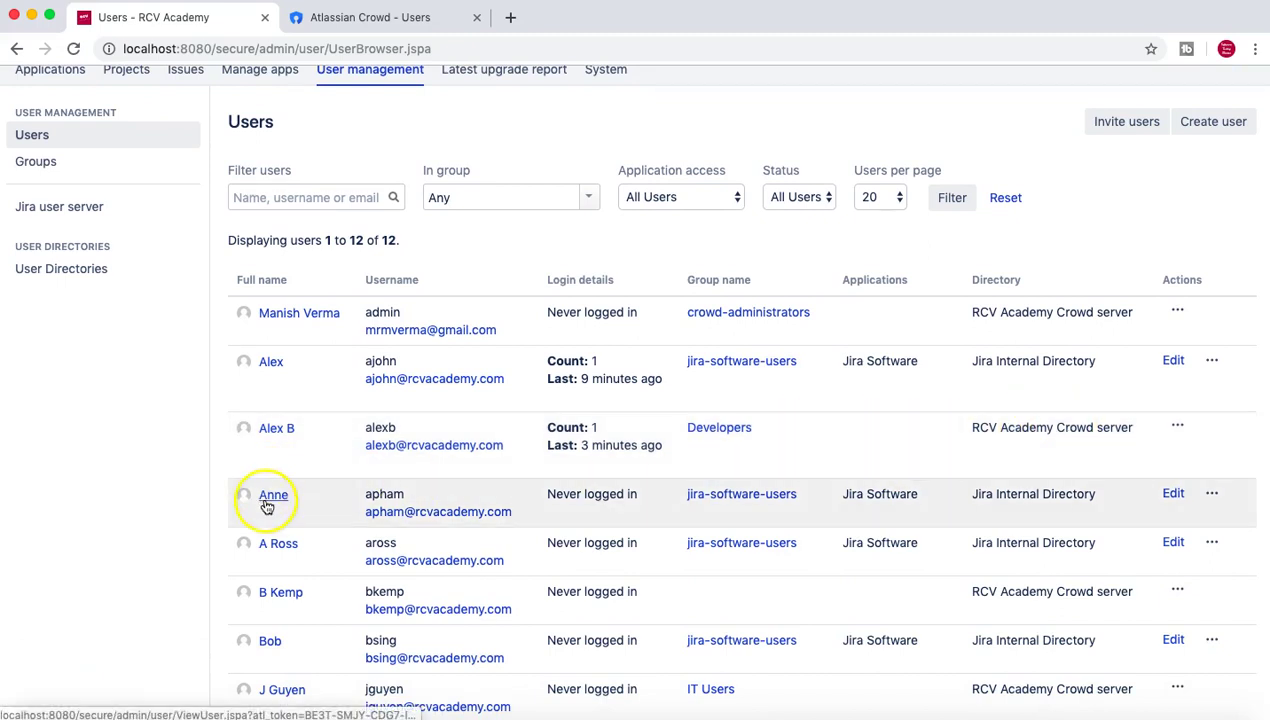
pyautogui.moveTo(846, 493); pyautogui.dragTo(879, 448)
pyautogui.click(930, 498)
pyautogui.scroll(-1, 930, 500)
pyautogui.click(305, 492)
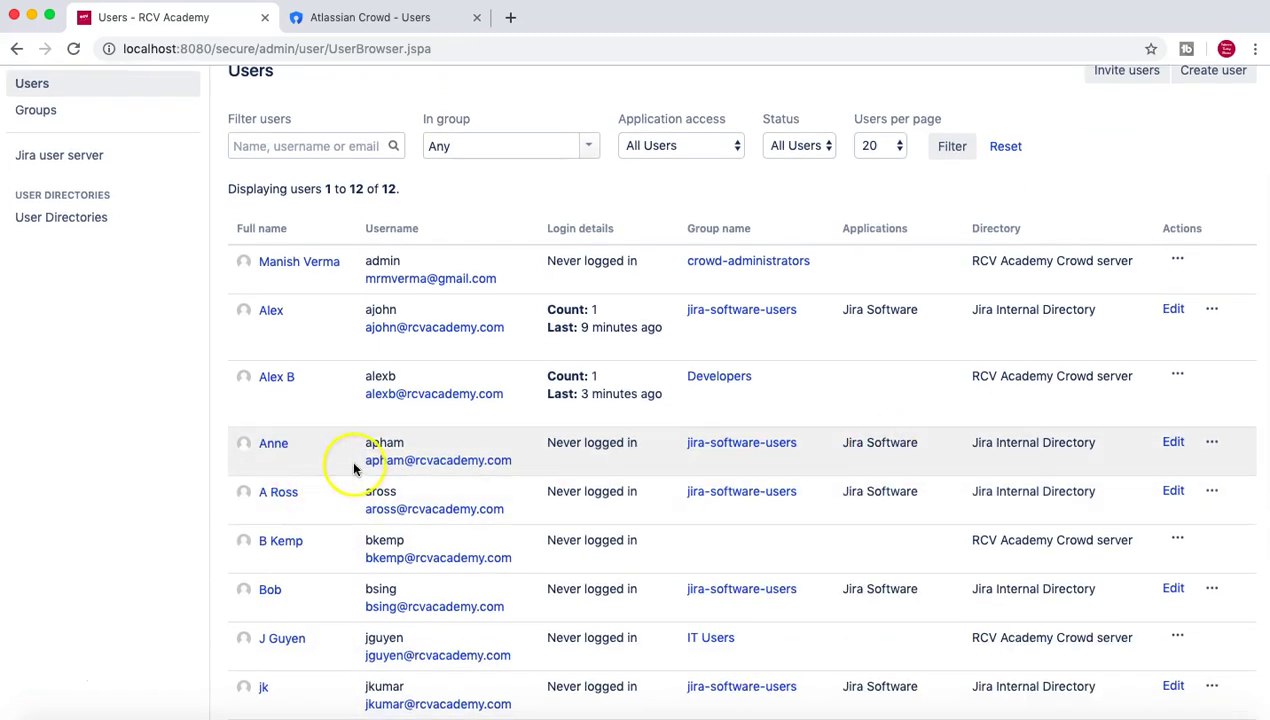
# Open a jira-software-users member's details page and note the username.
pyautogui.click(268, 444)
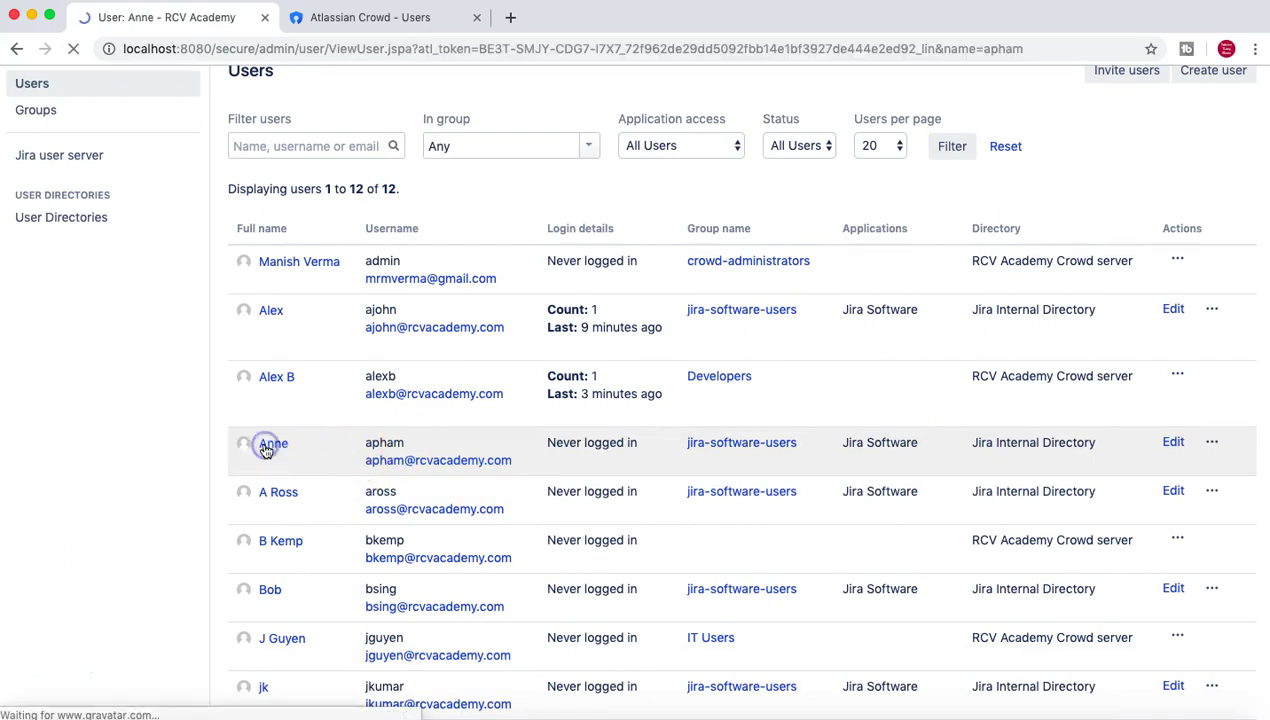
pyautogui.moveTo(410, 356); pyautogui.dragTo(385, 362)
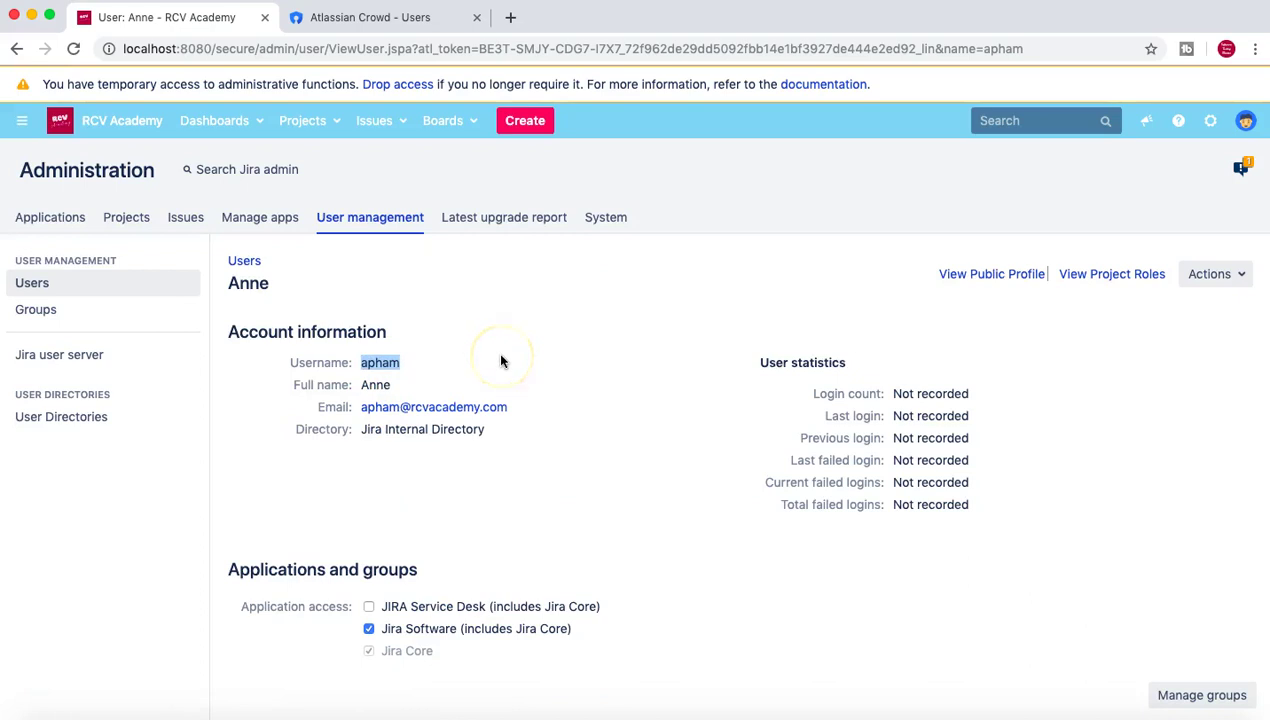
pyautogui.click(38, 285)
# Check the Developers-group user's account, which lacks application access, and return to Users.
pyautogui.scroll(-3, 520, 470)
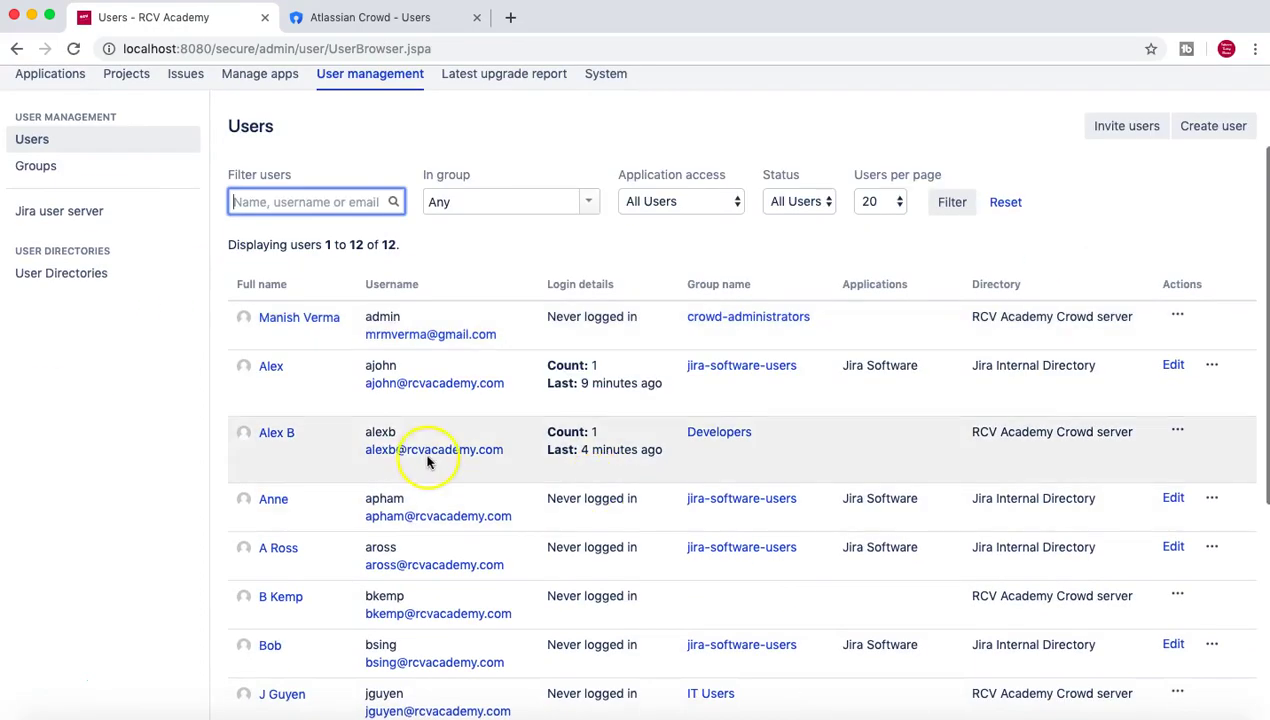
pyautogui.scroll(-1, 350, 450)
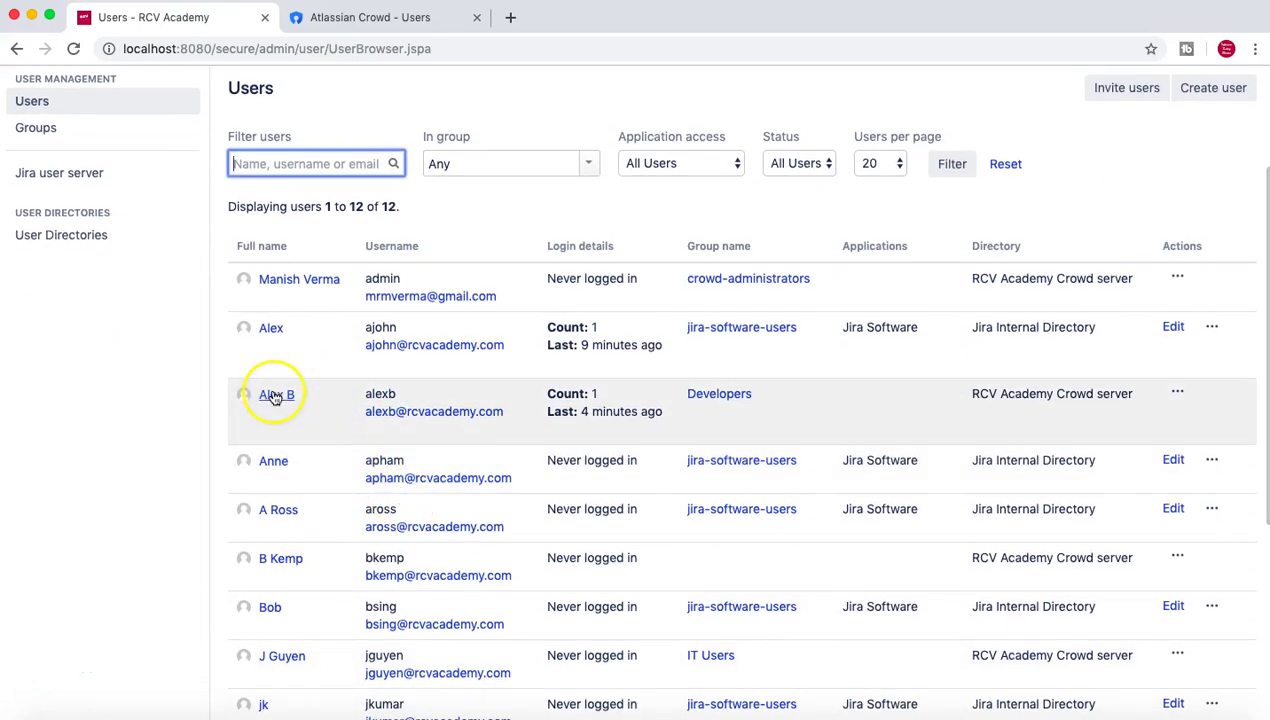
pyautogui.click(276, 396)
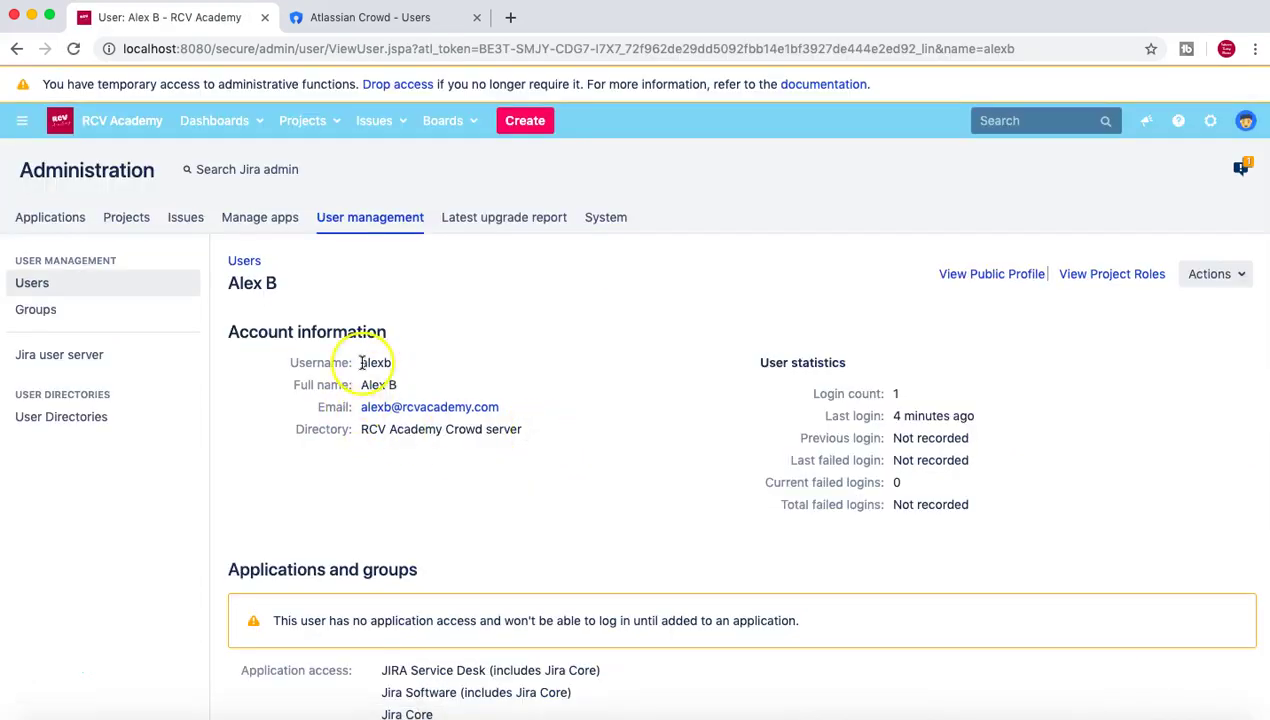
pyautogui.click(40, 283)
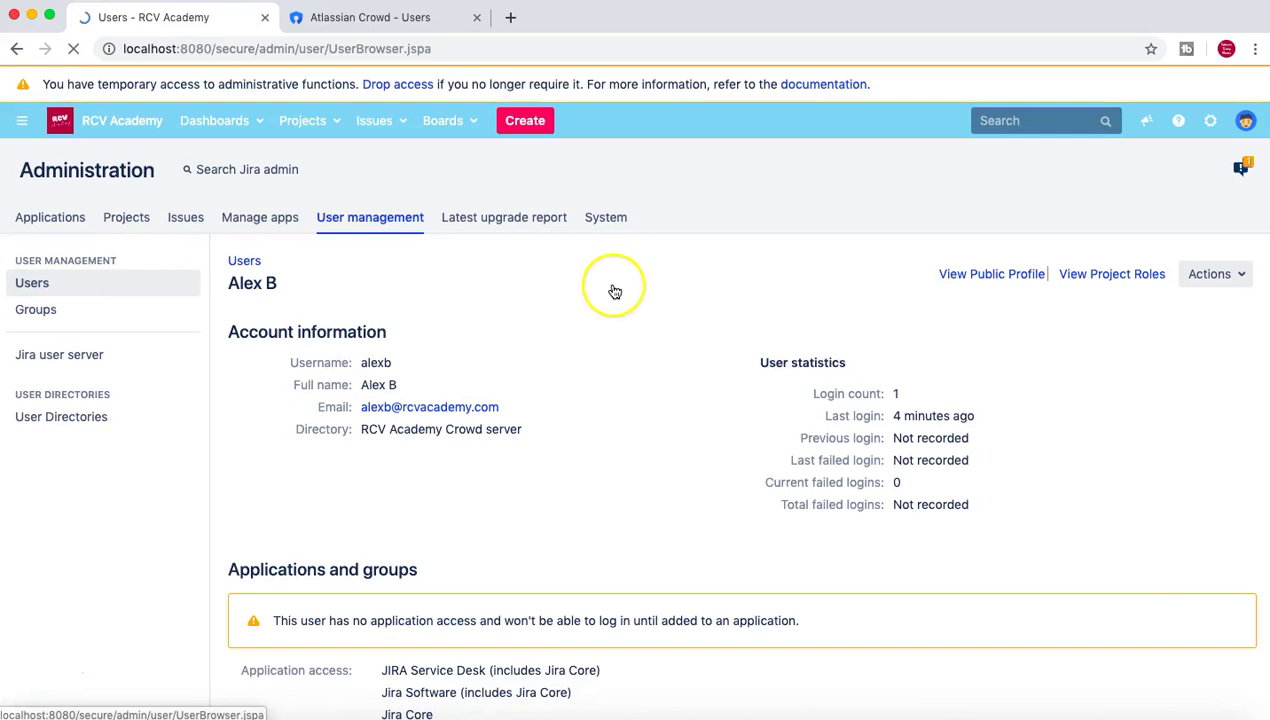
pyautogui.click(1244, 122)
# Log out and attempt the test user's login twice, which is rejected.
pyautogui.click(1154, 355)
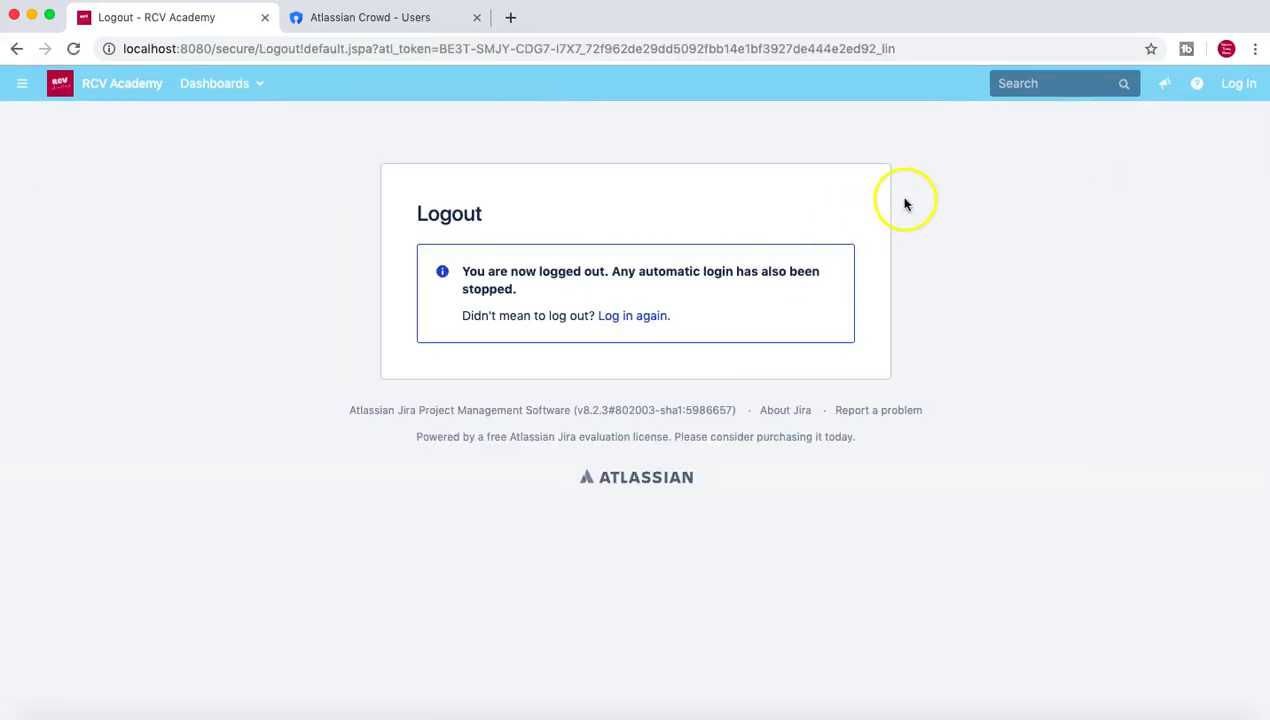
pyautogui.click(630, 315)
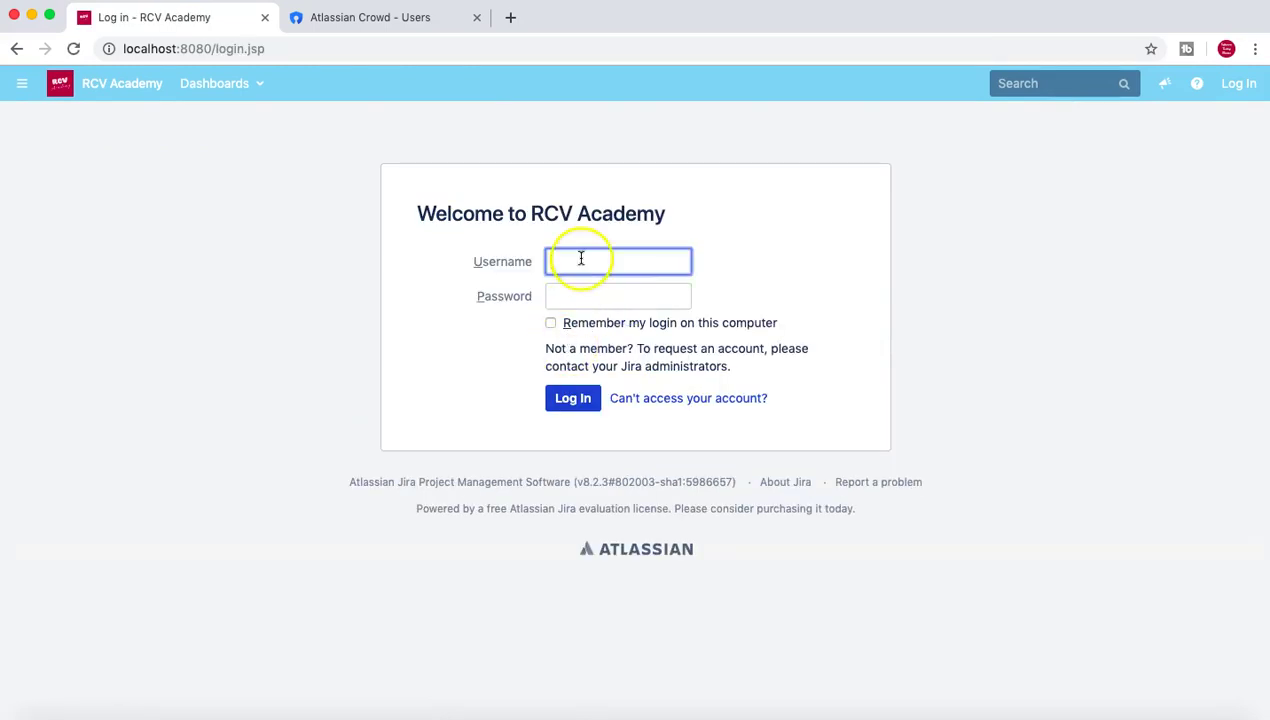
pyautogui.click(580, 295)
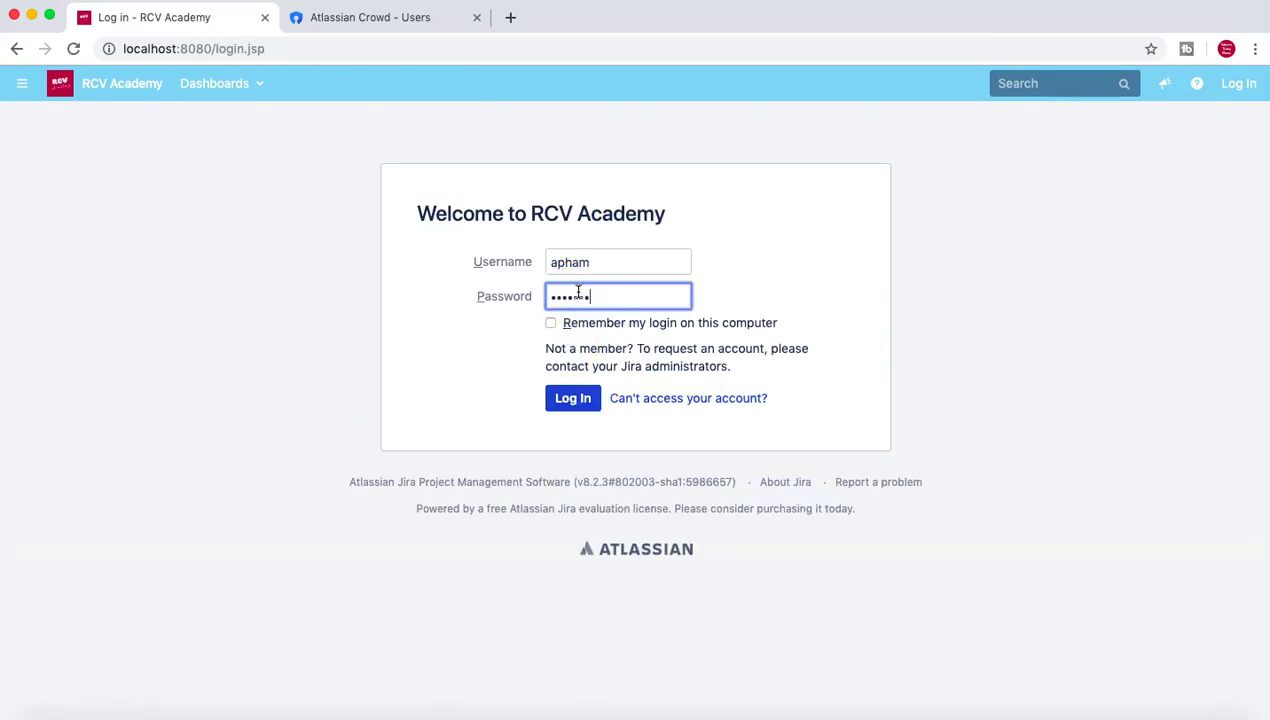
pyautogui.click(574, 398)
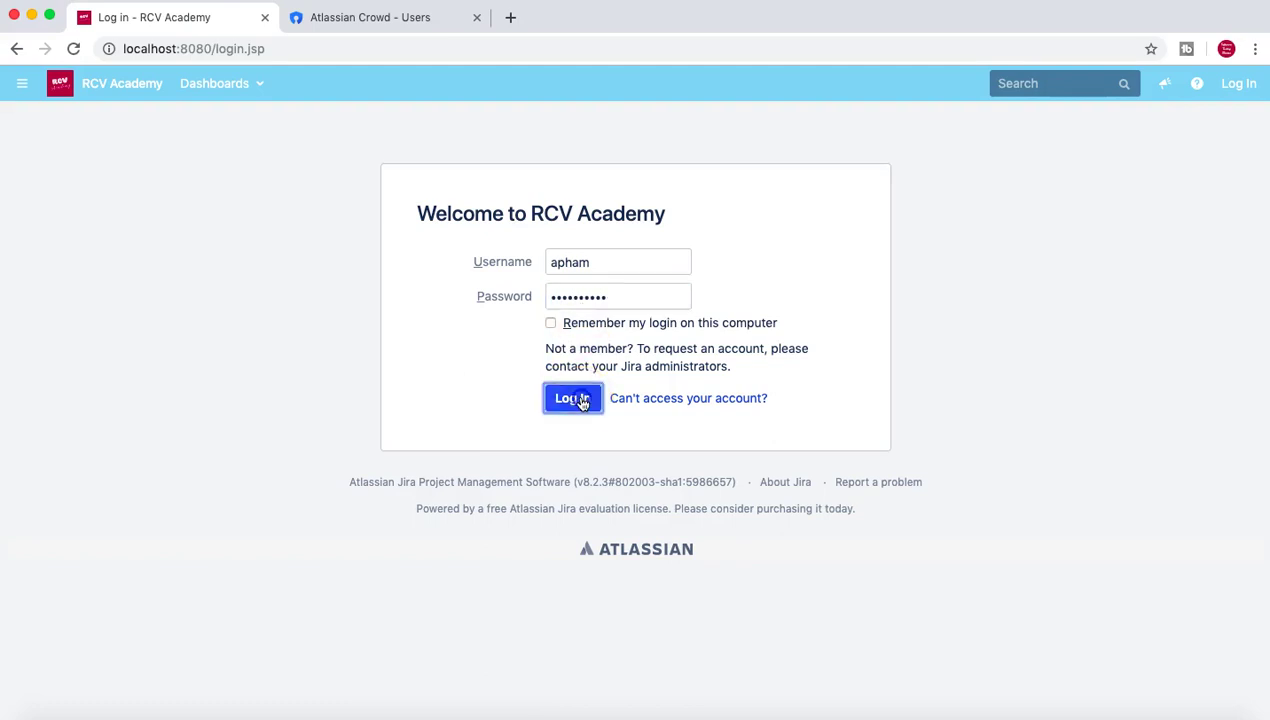
pyautogui.click(617, 386)
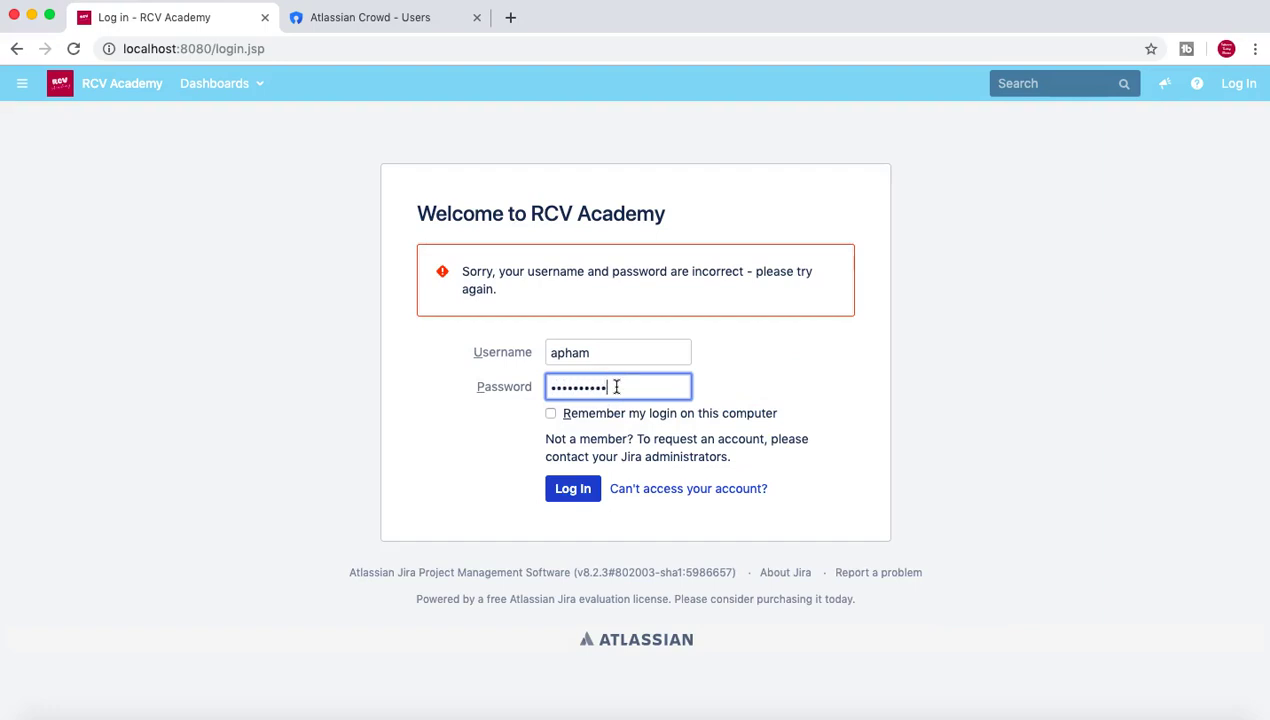
pyautogui.click(576, 494)
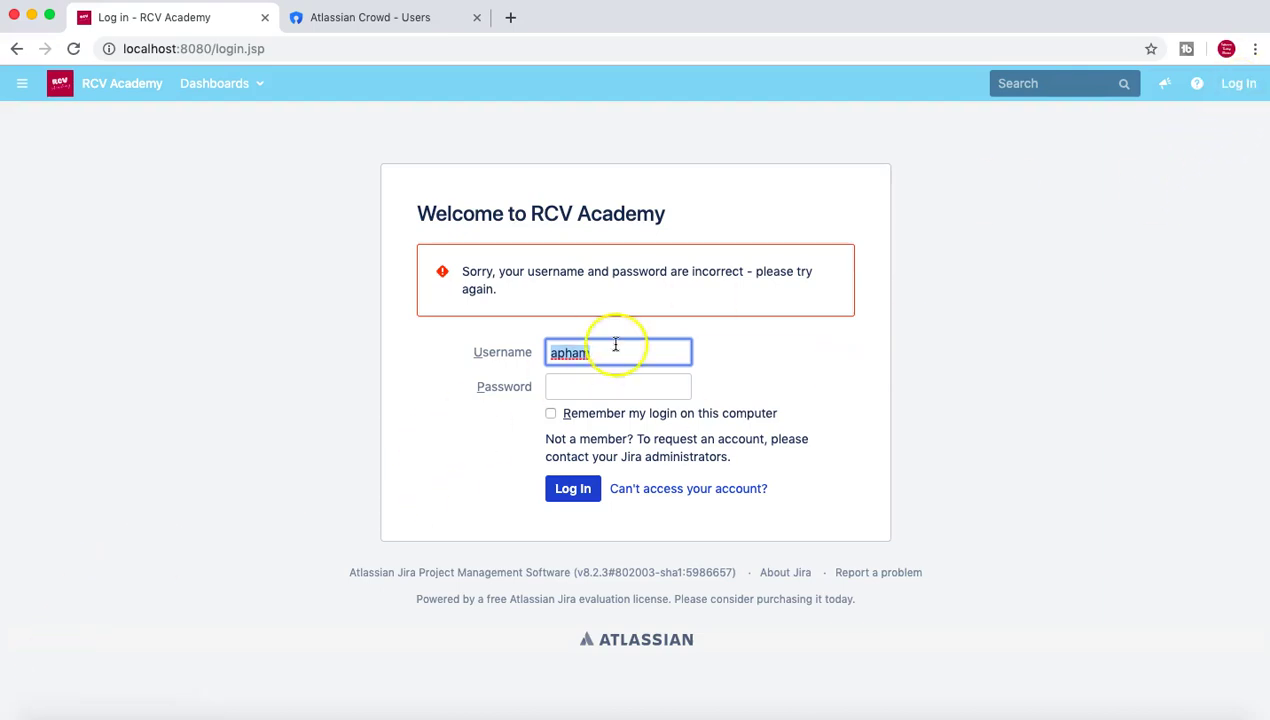
# Sign back in with the administrator's username and password.
pyautogui.moveTo(612, 353); pyautogui.dragTo(555, 353)
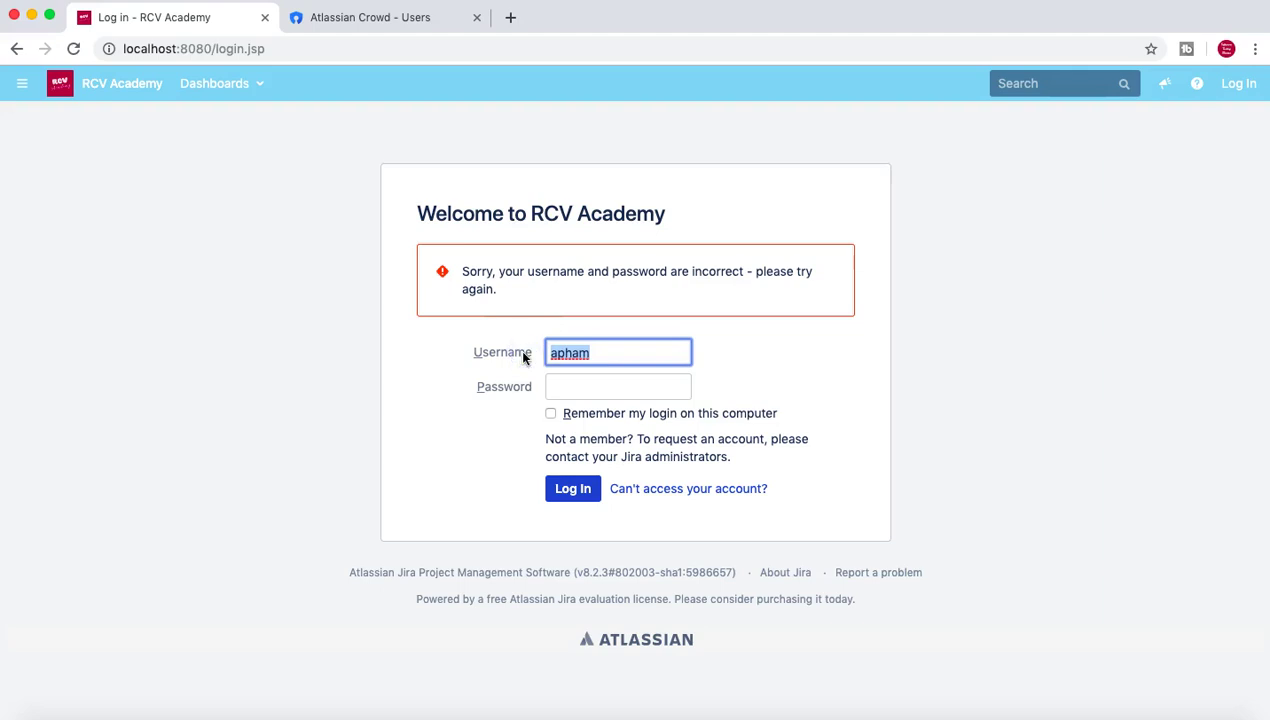
pyautogui.write('manish')
pyautogui.press('Tab')
pyautogui.write('**********')
pyautogui.click(578, 489)
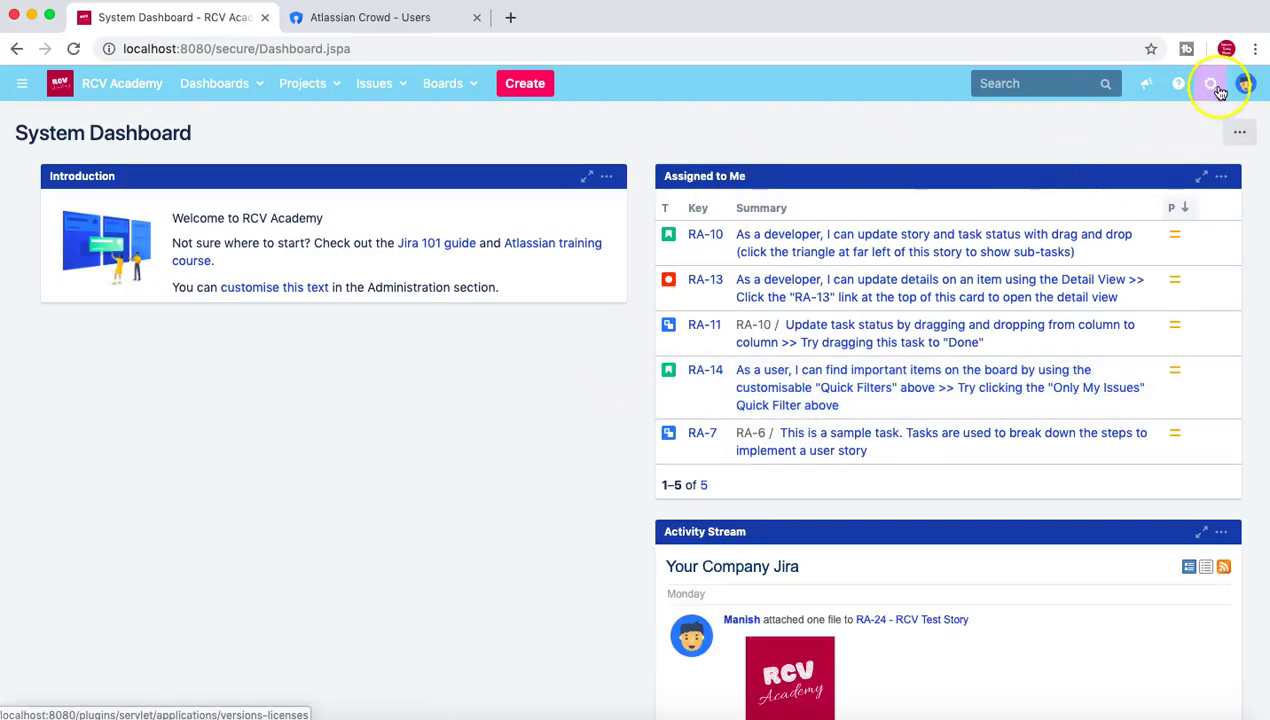
# Reconfirm admin access in User management and open the test user's account page showing 2 failed logins.
pyautogui.click(1214, 87)
pyautogui.click(1146, 251)
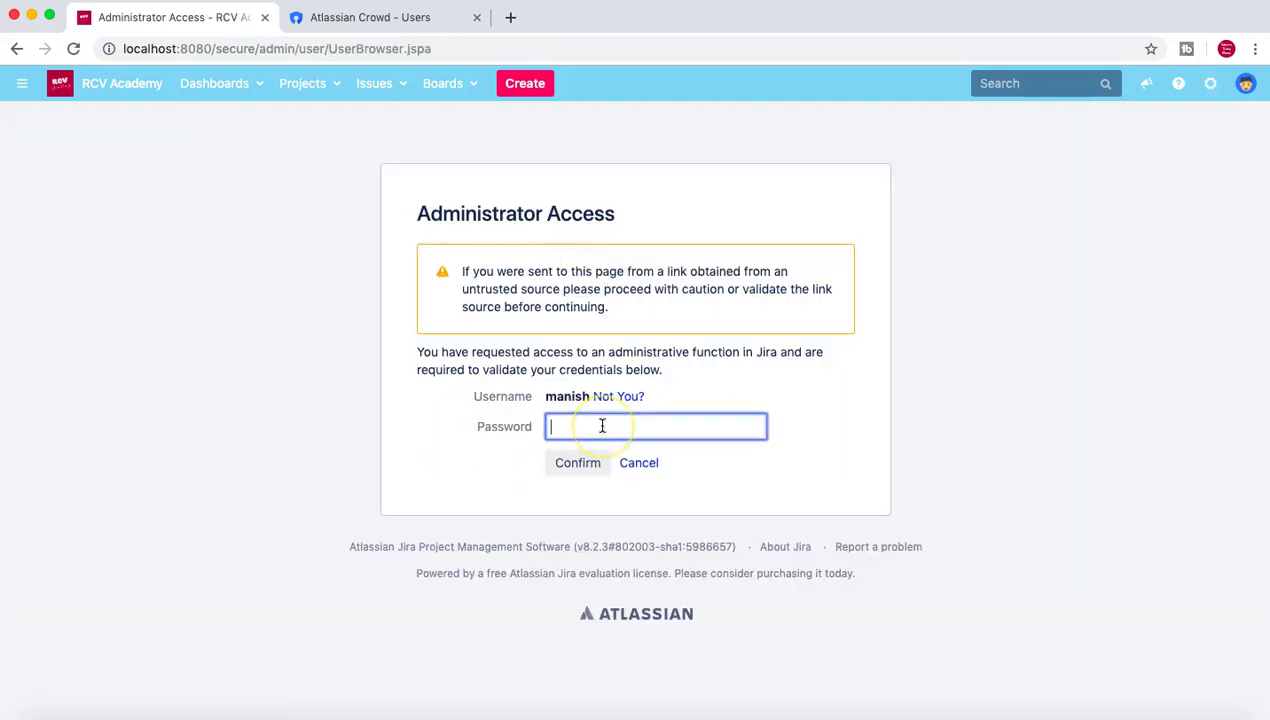
pyautogui.click(582, 462)
pyautogui.scroll(-3, 940, 410)
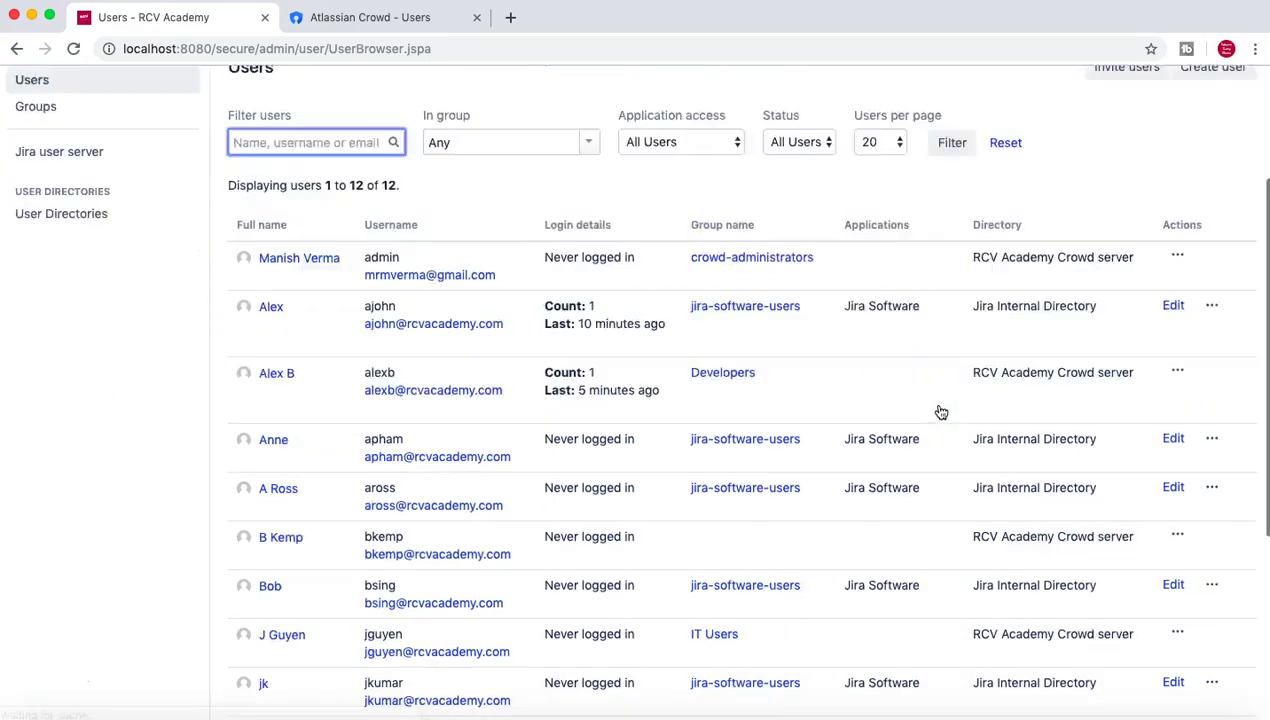
pyautogui.scroll(-1, 940, 410)
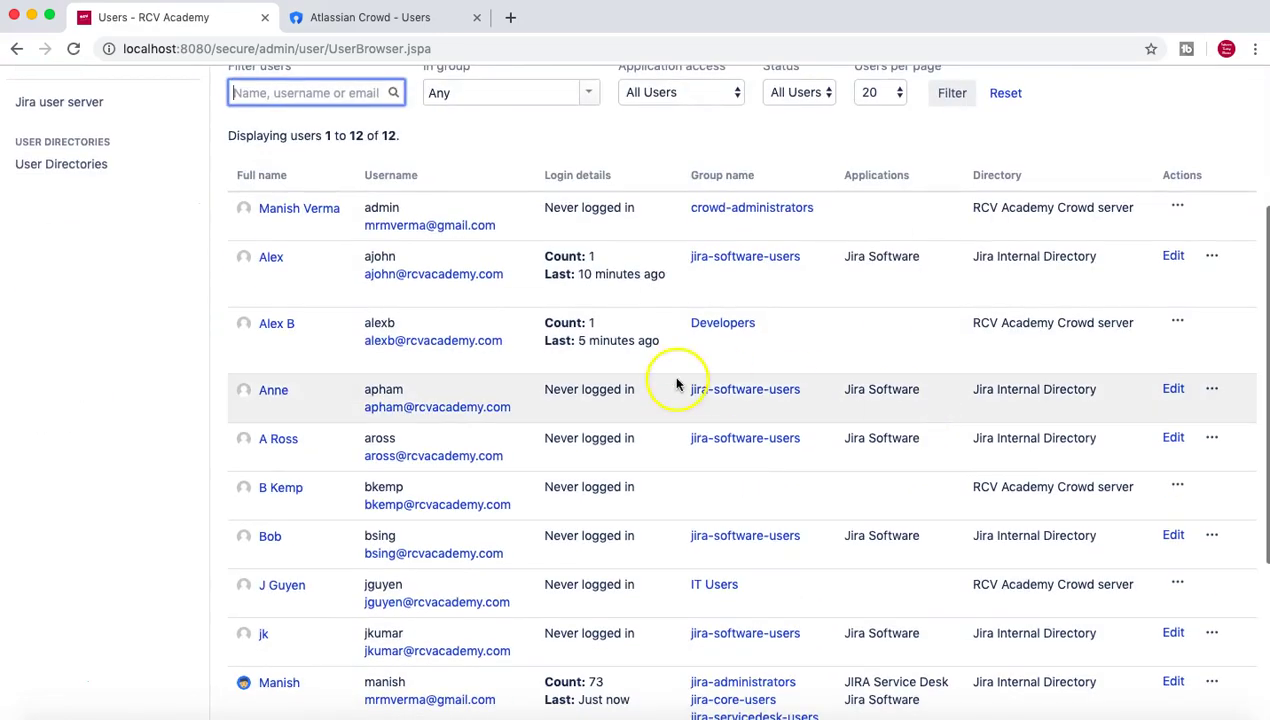
pyautogui.click(274, 392)
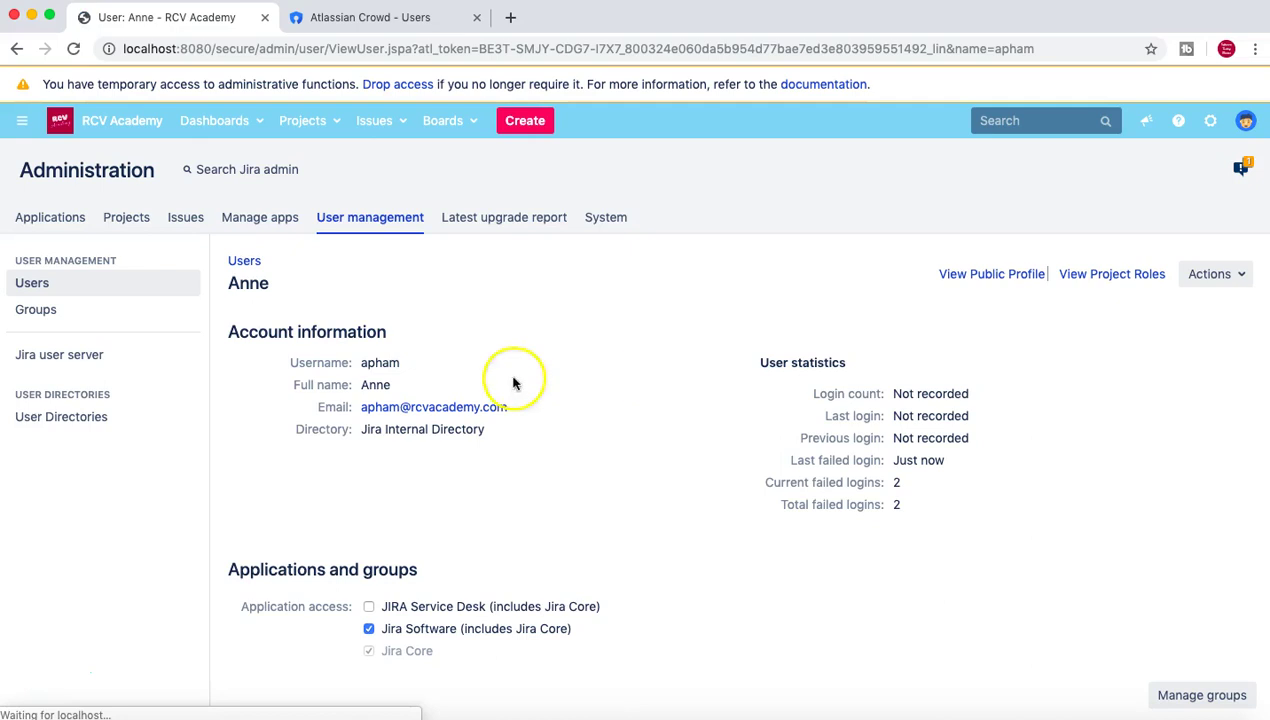
pyautogui.scroll(-2, 1060, 330)
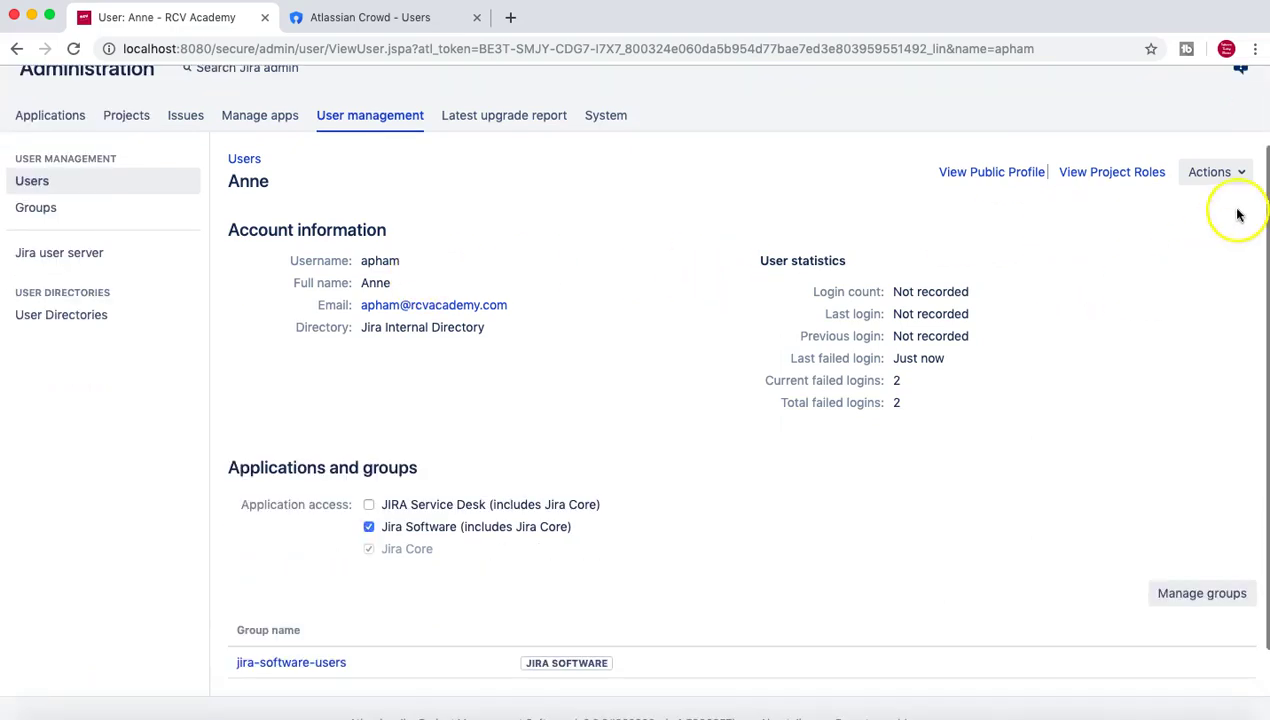
# Set a new password for the test user via Actions > Set Password, resetting failed logins to 0.
pyautogui.click(1216, 172)
pyautogui.click(1147, 230)
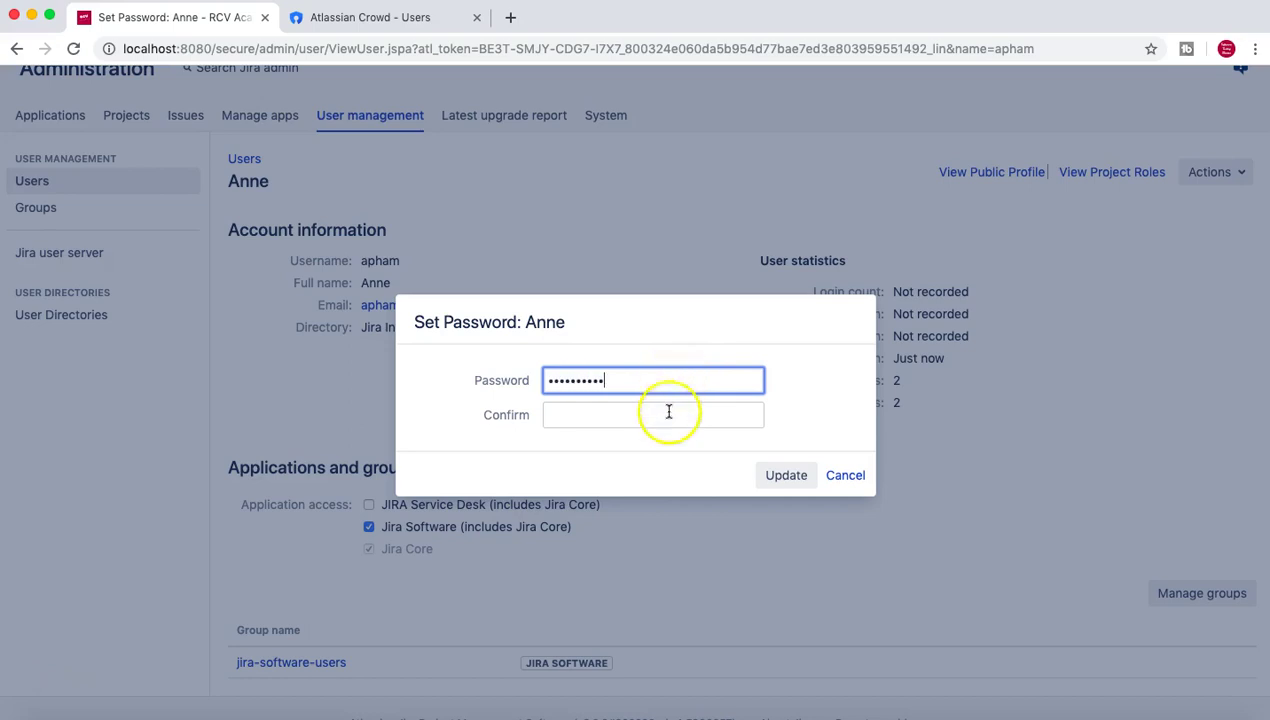
pyautogui.click(666, 417)
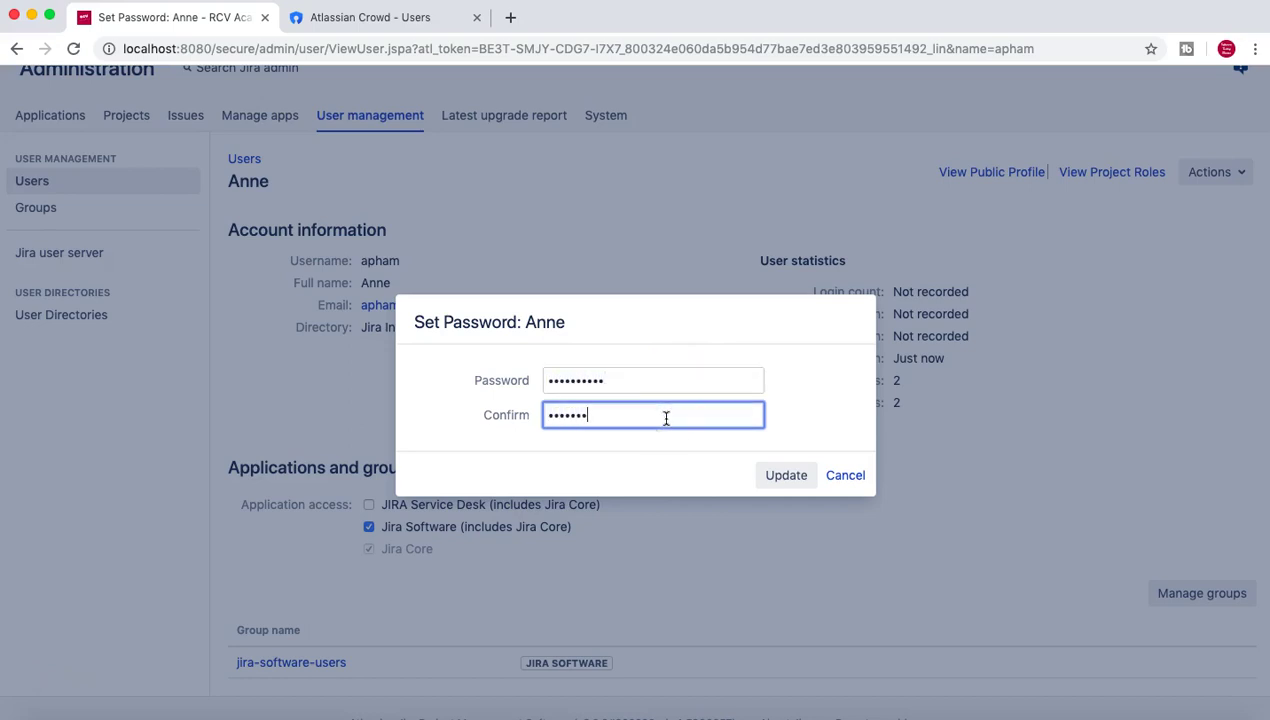
pyautogui.click(796, 475)
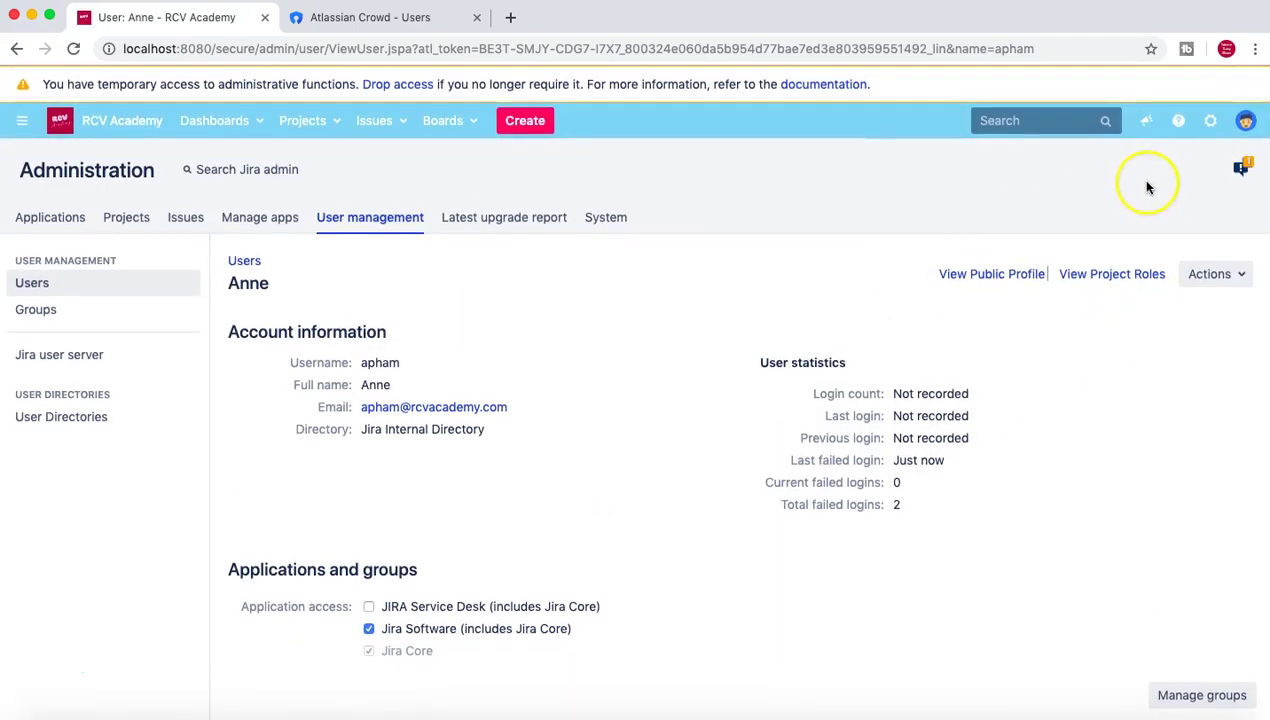
pyautogui.click(1248, 124)
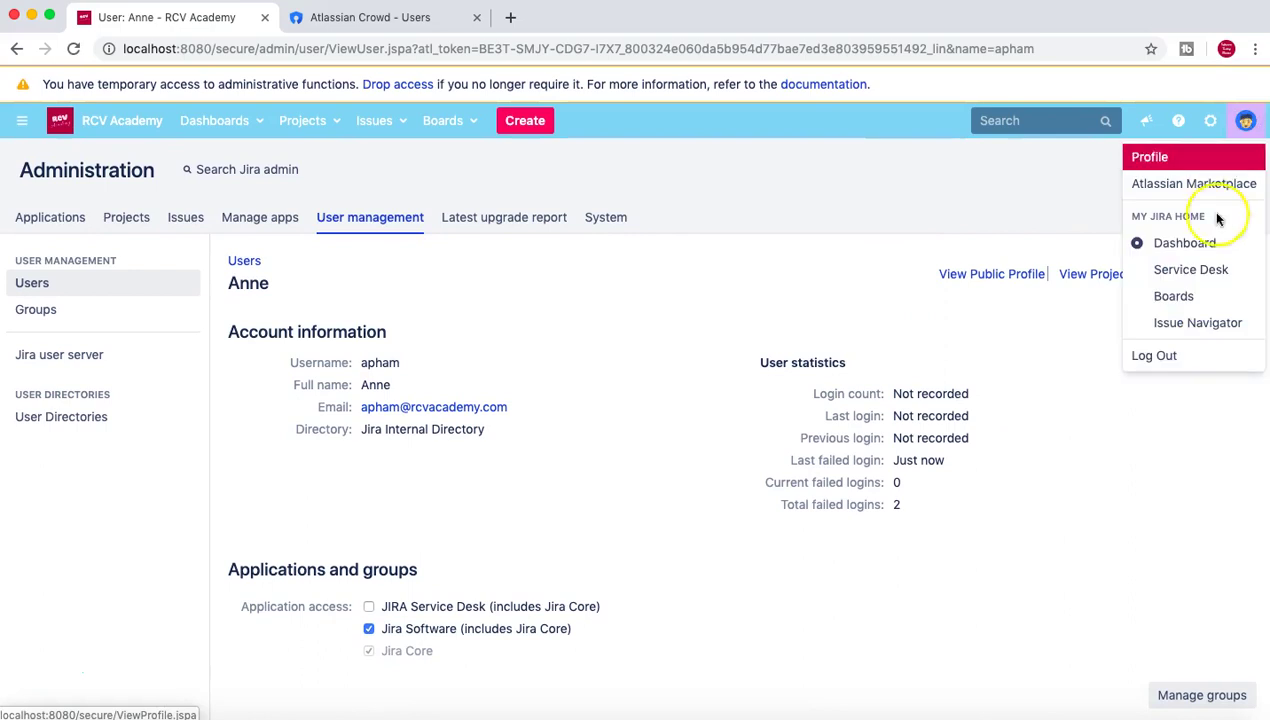
# Log out and sign in with the test user's credentials, reaching the language-selection welcome page.
pyautogui.click(1182, 365)
pyautogui.click(635, 320)
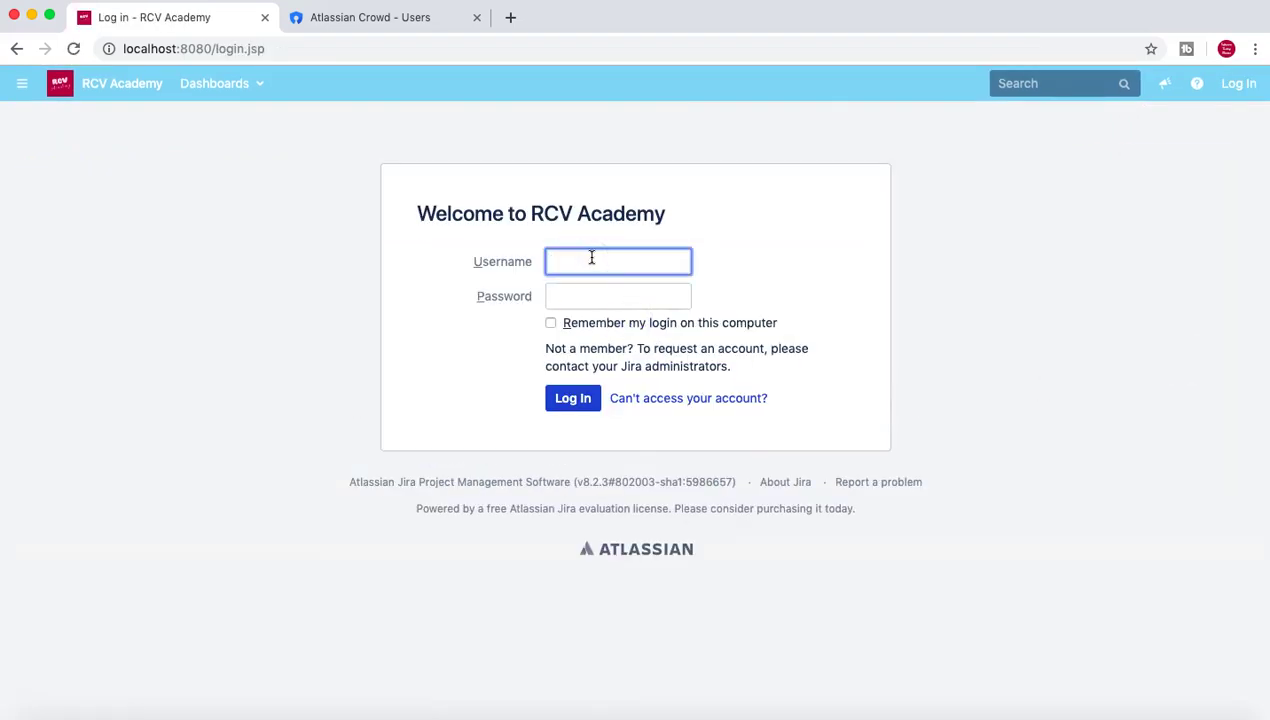
pyautogui.click(597, 297)
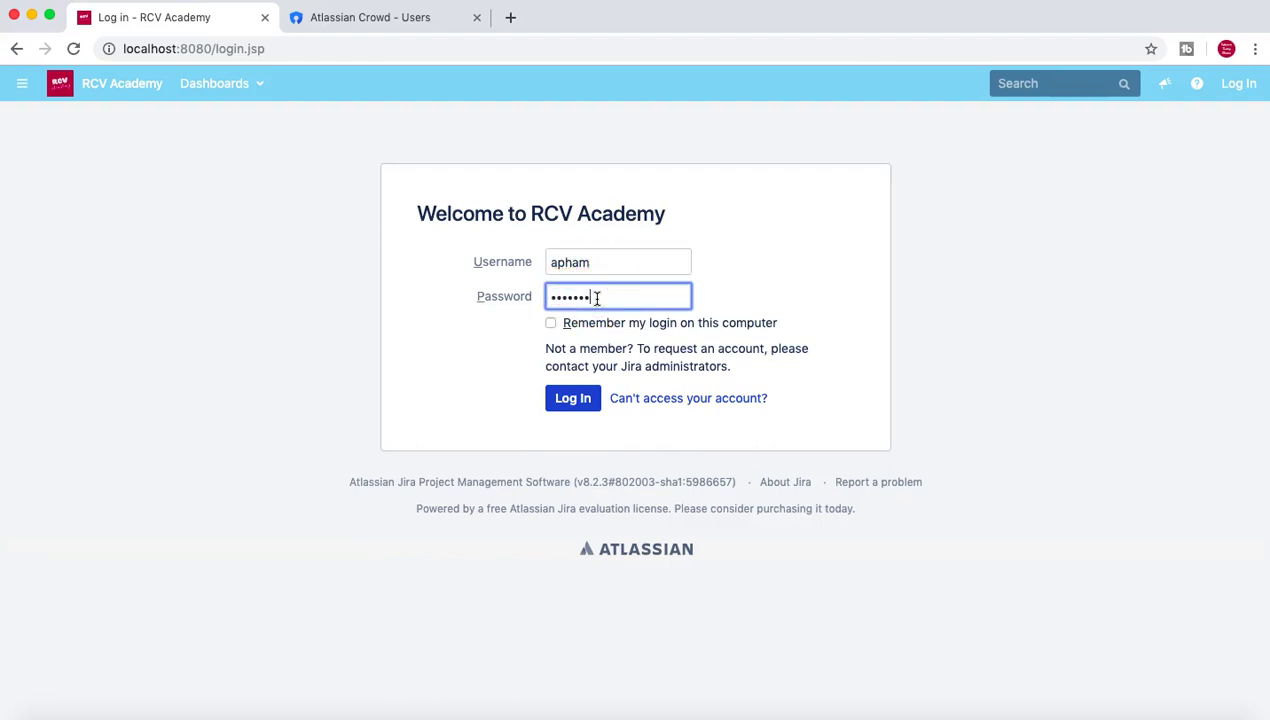
pyautogui.click(570, 397)
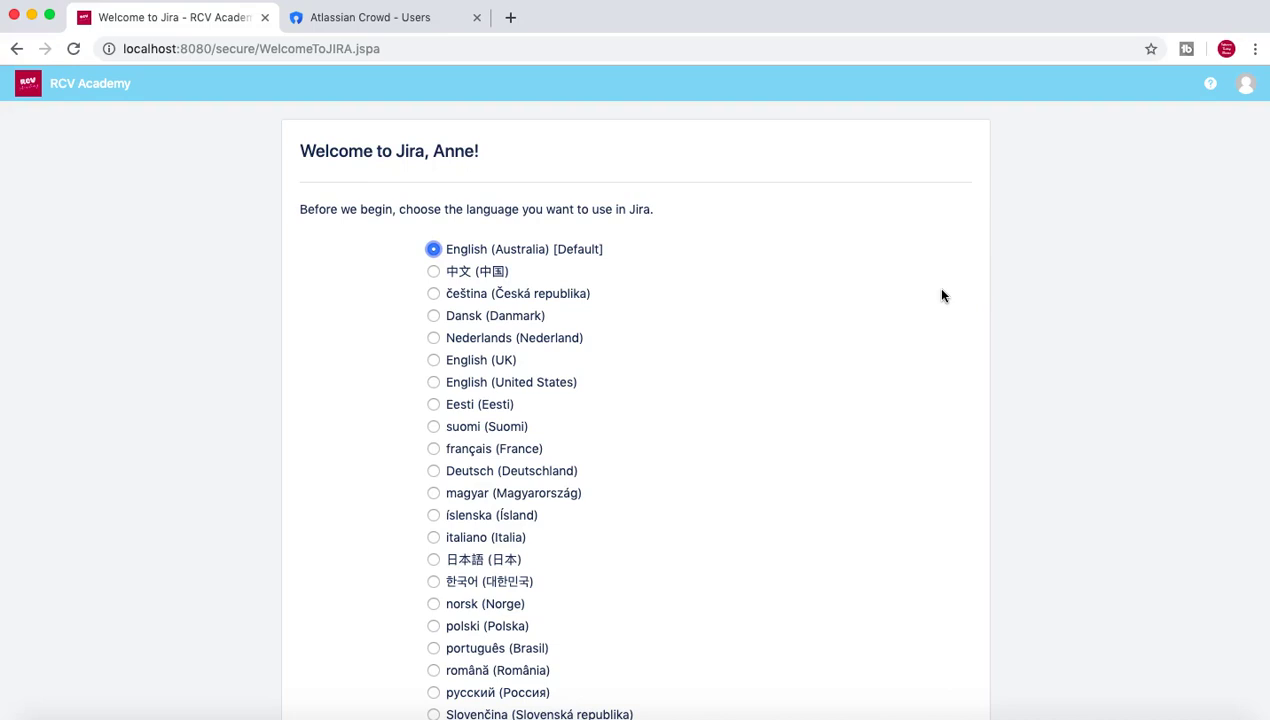
# Keep the default English (Australia) language and skip choosing a new avatar.
pyautogui.scroll(-1, 714, 258)
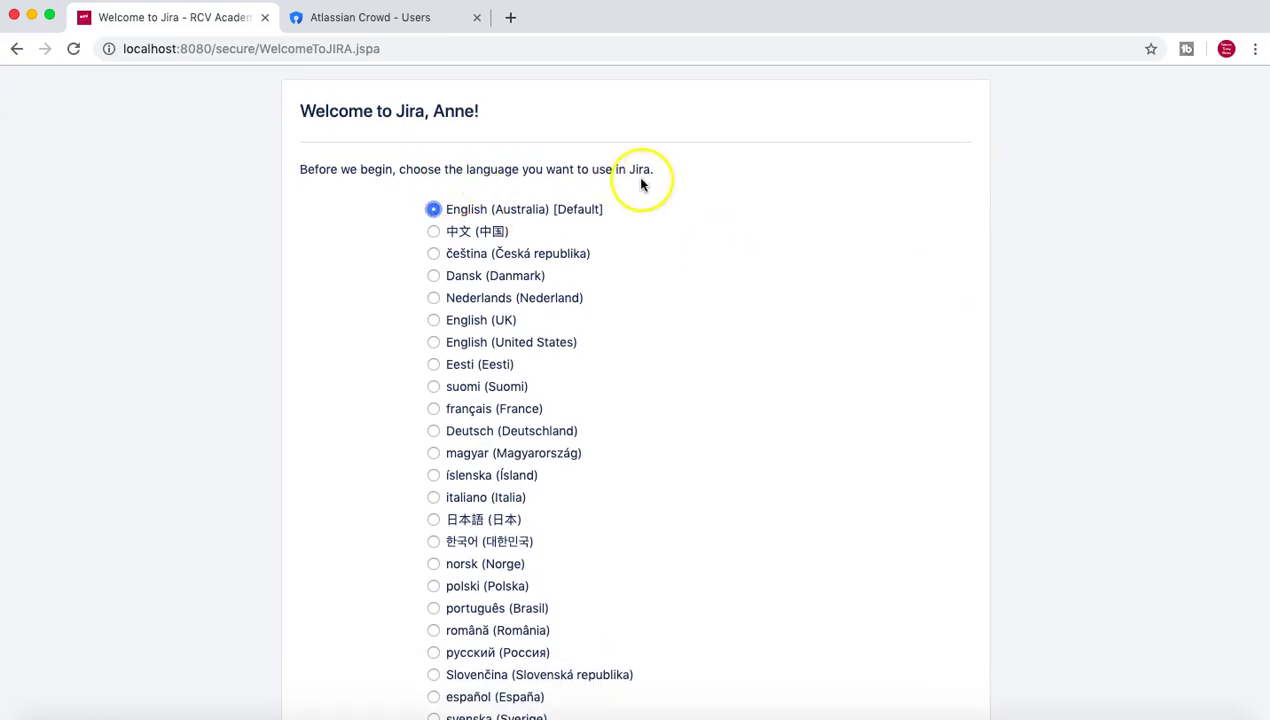
pyautogui.scroll(1, 646, 186)
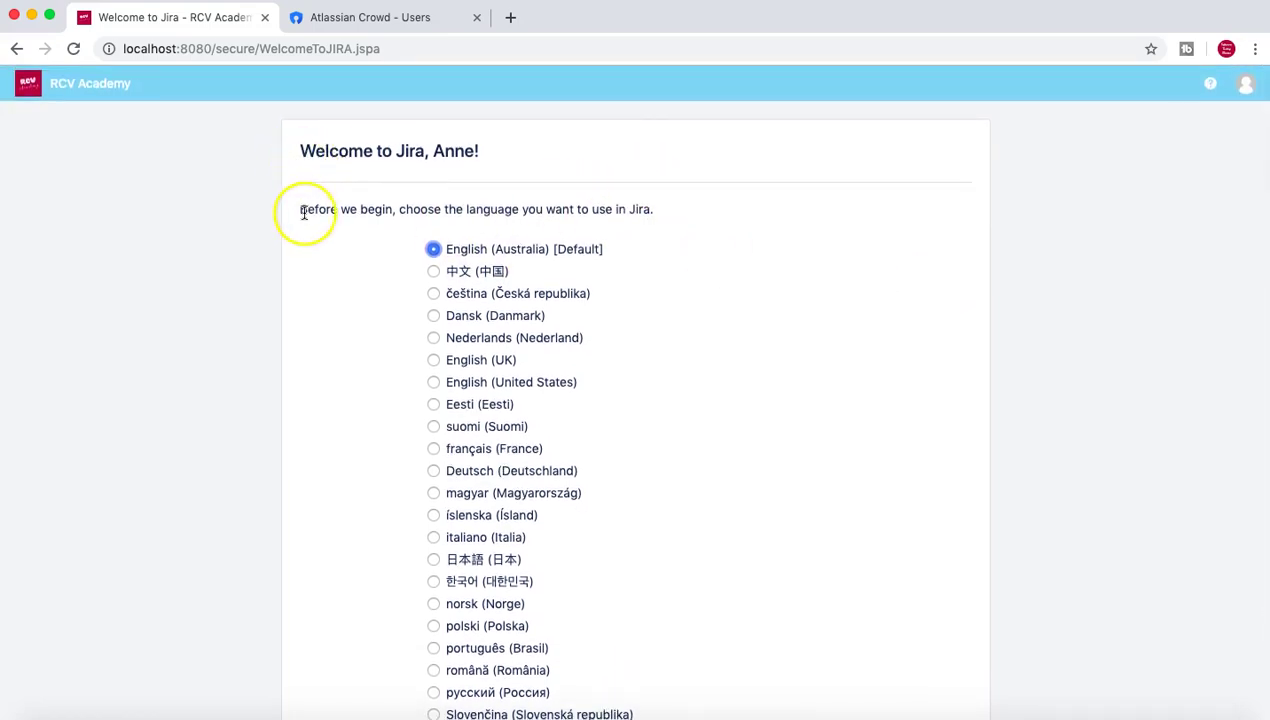
pyautogui.scroll(-1, 698, 280)
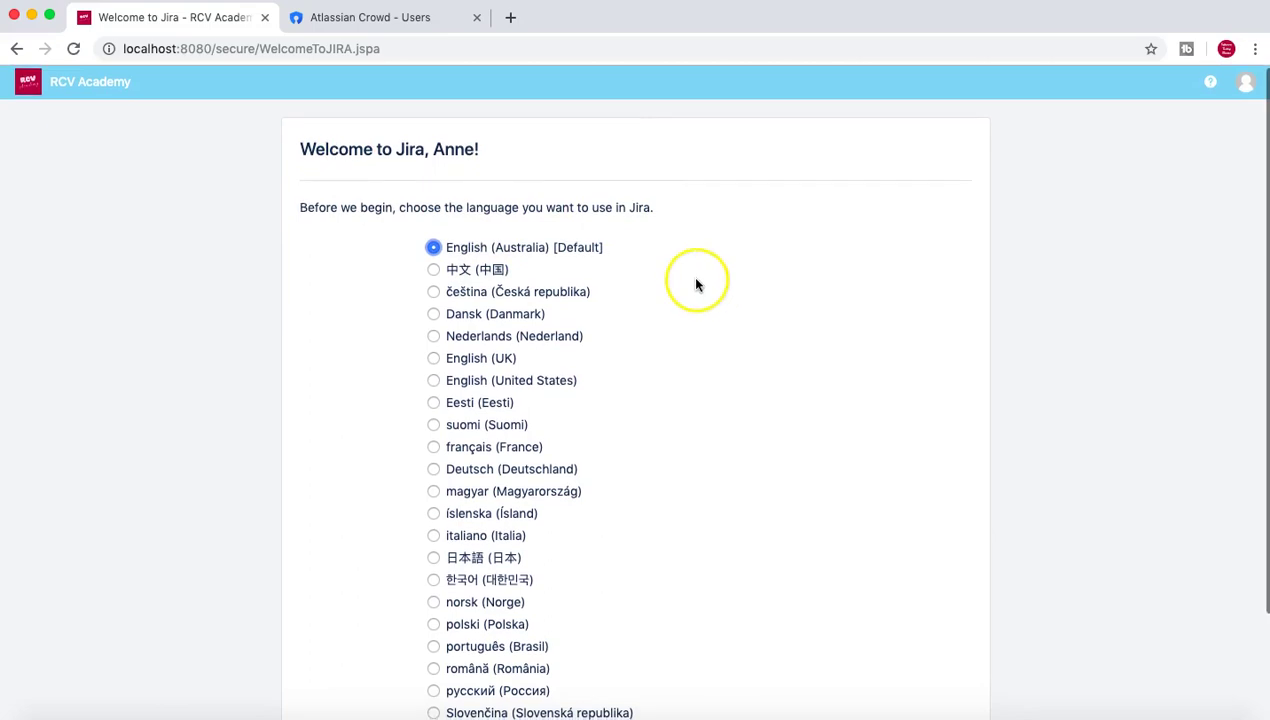
pyautogui.scroll(-1, 751, 329)
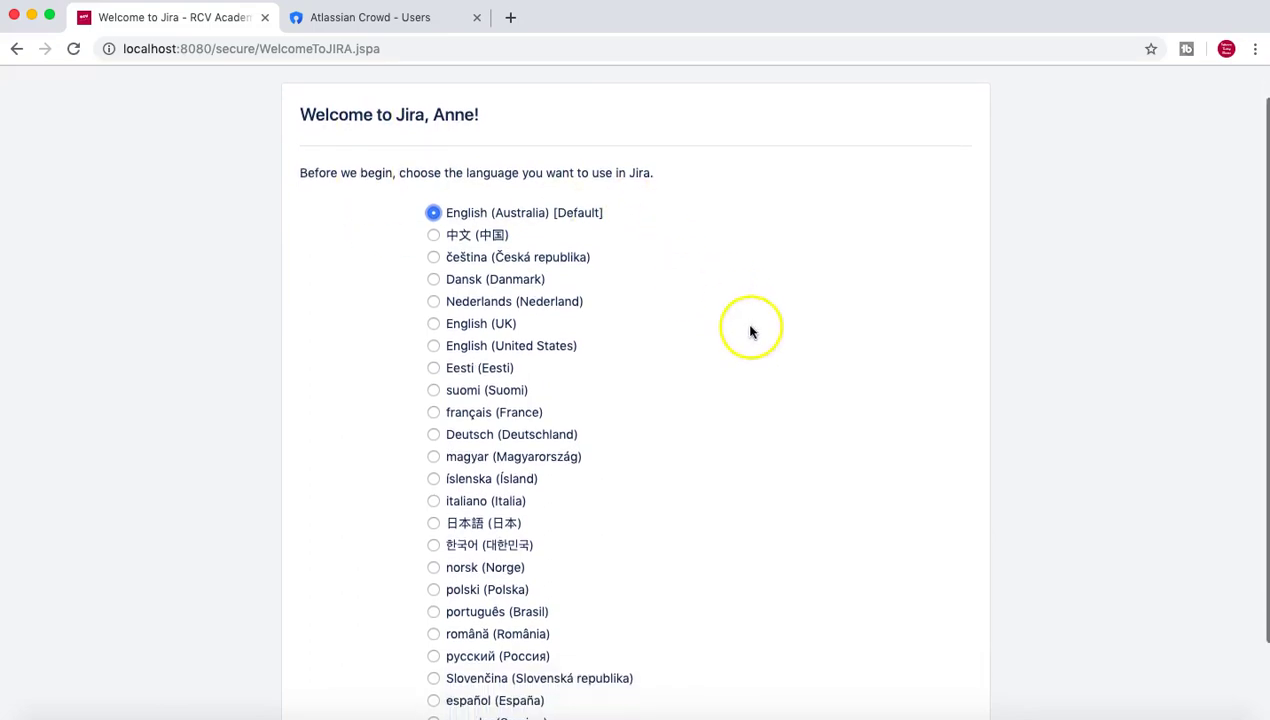
pyautogui.scroll(1, 703, 350)
pyautogui.scroll(-3, 703, 351)
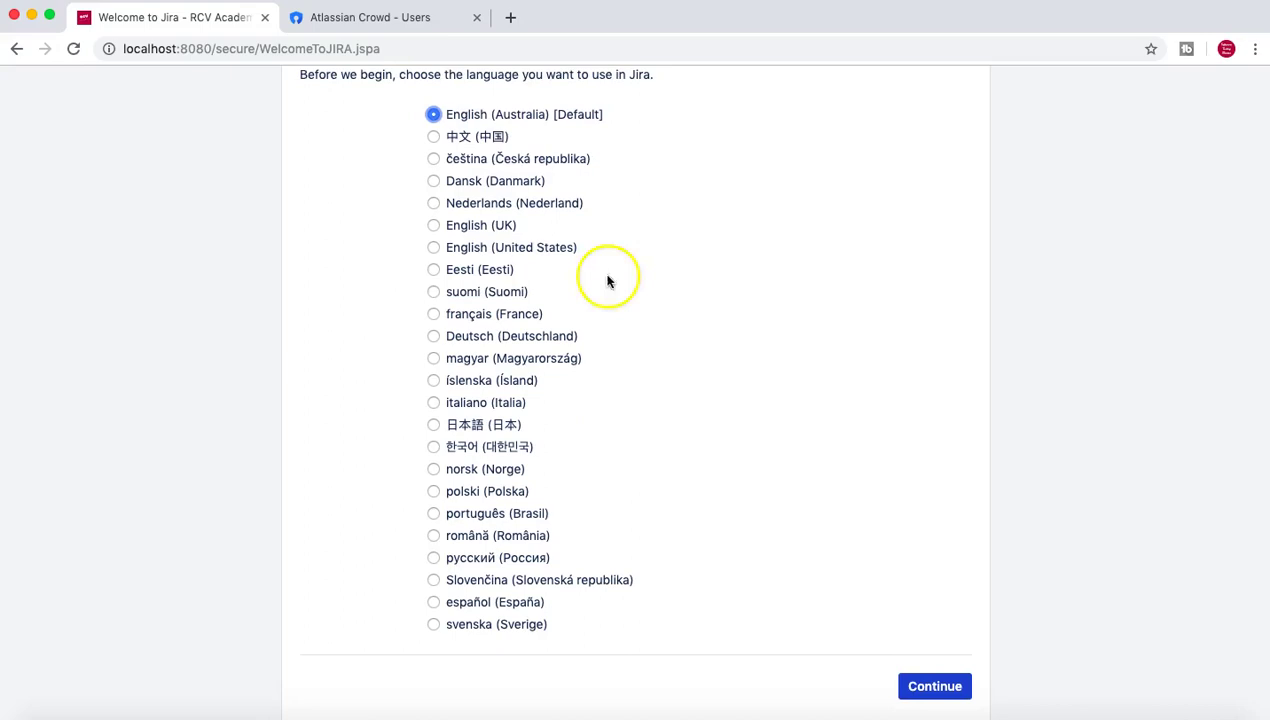
pyautogui.click(932, 688)
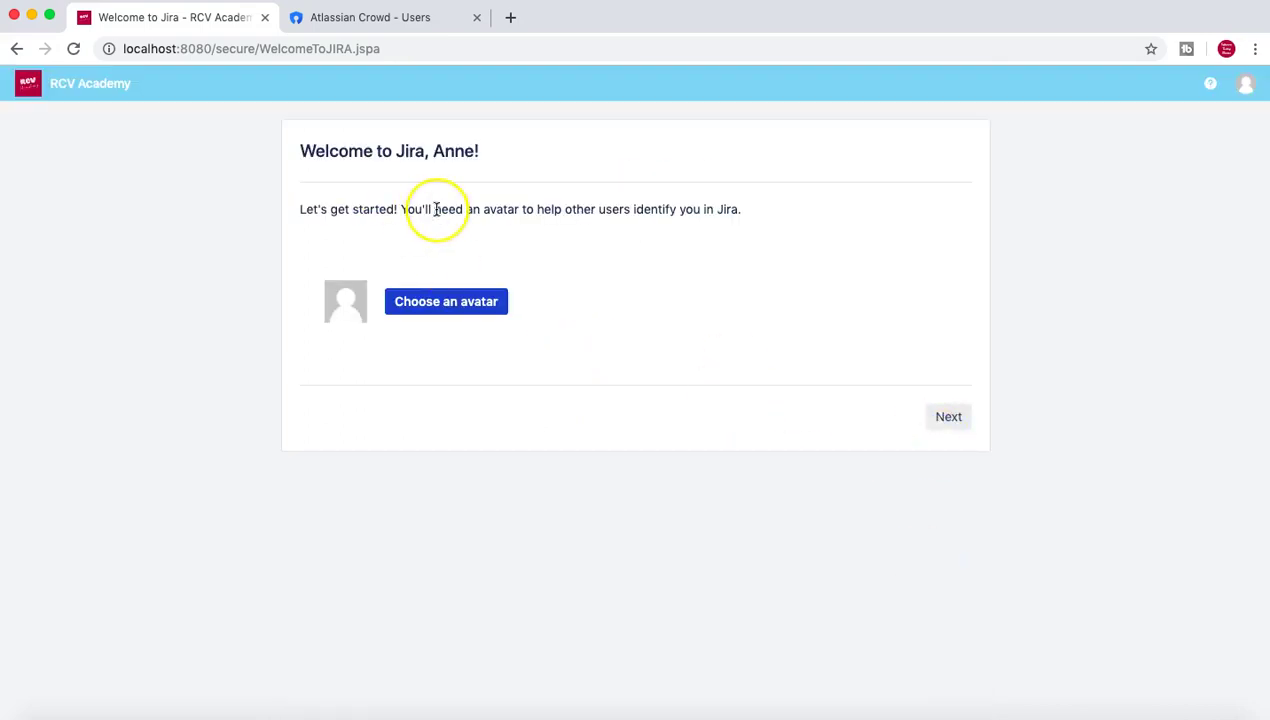
pyautogui.click(952, 425)
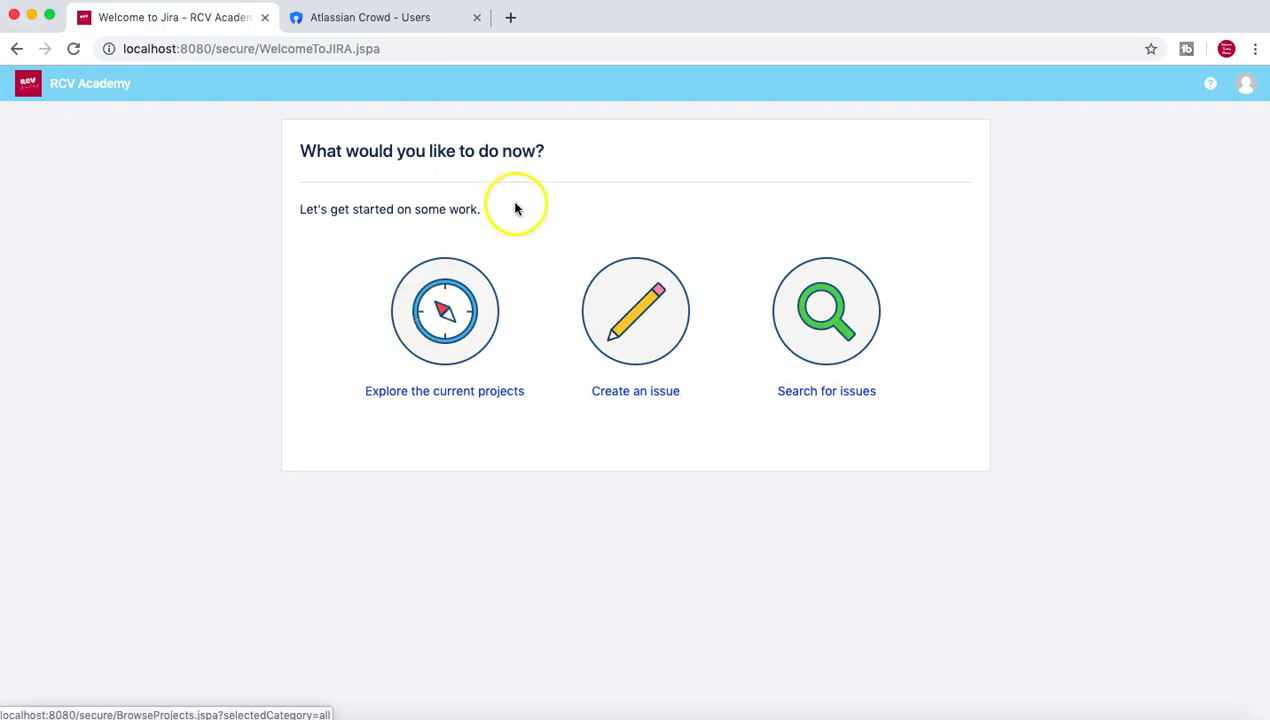
# Browse the current projects, dismiss the search tip, and open RCV Academy.
pyautogui.click(447, 400)
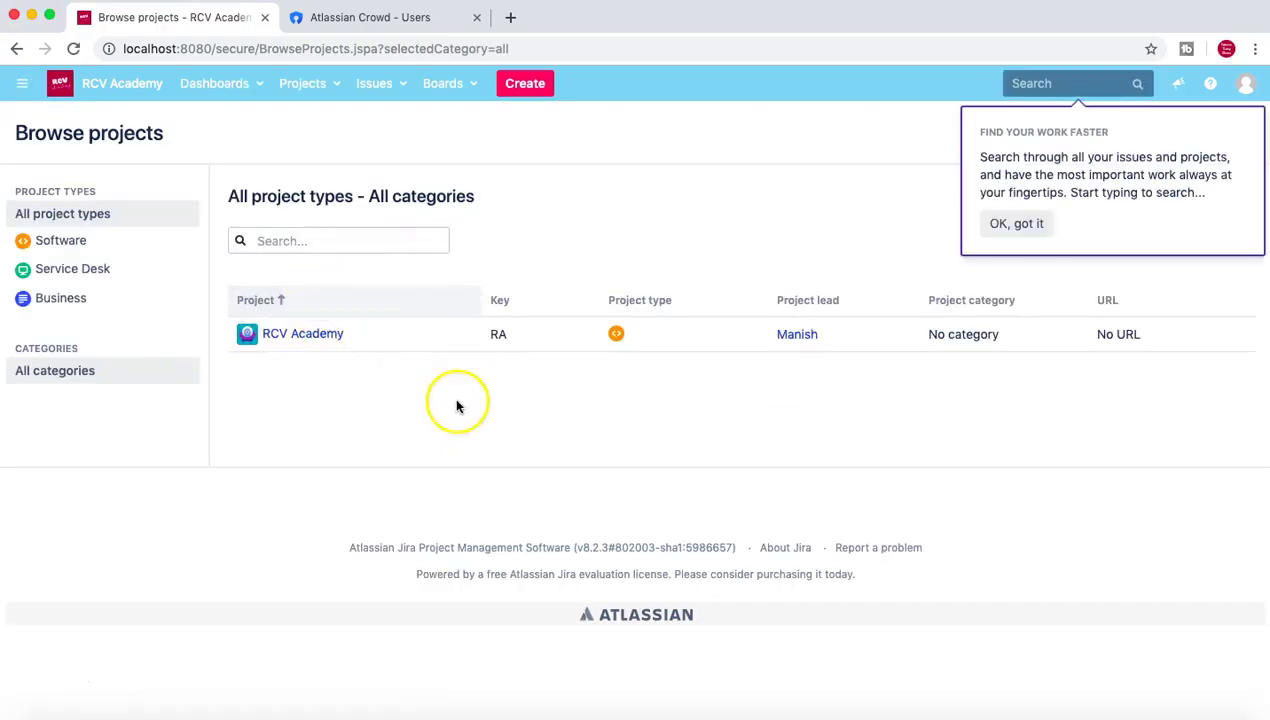
pyautogui.click(1019, 231)
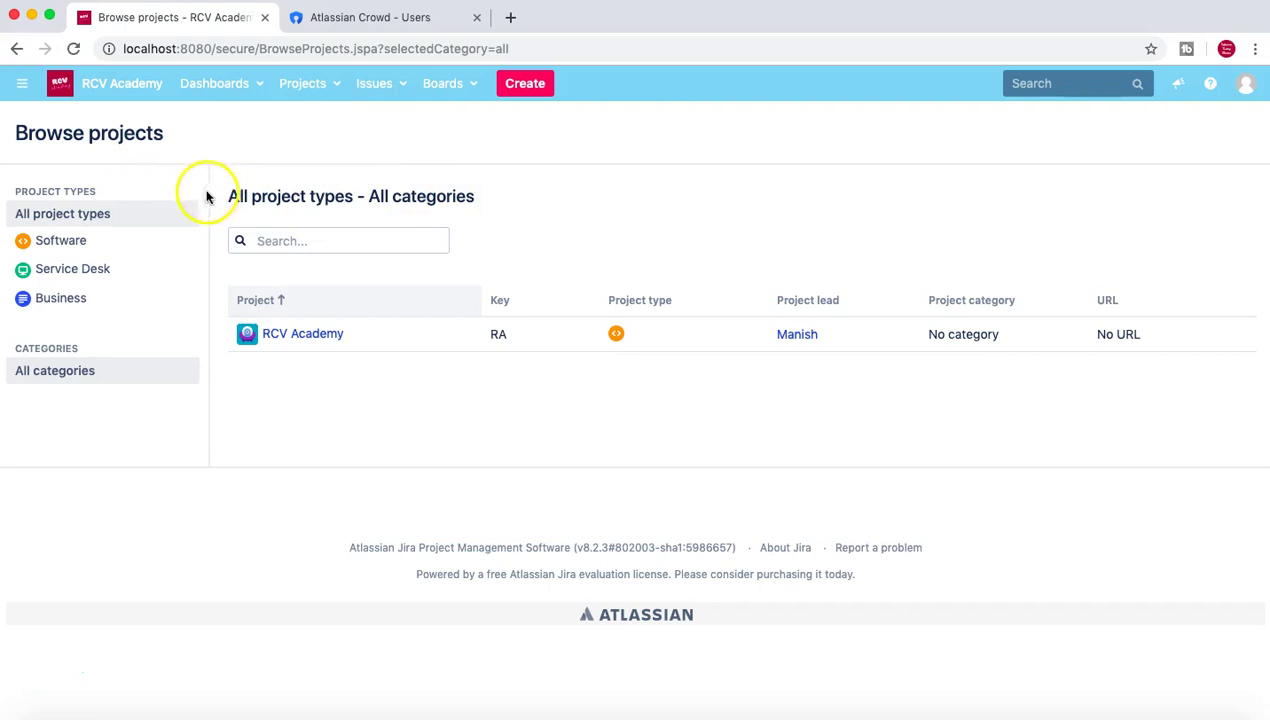
pyautogui.click(314, 341)
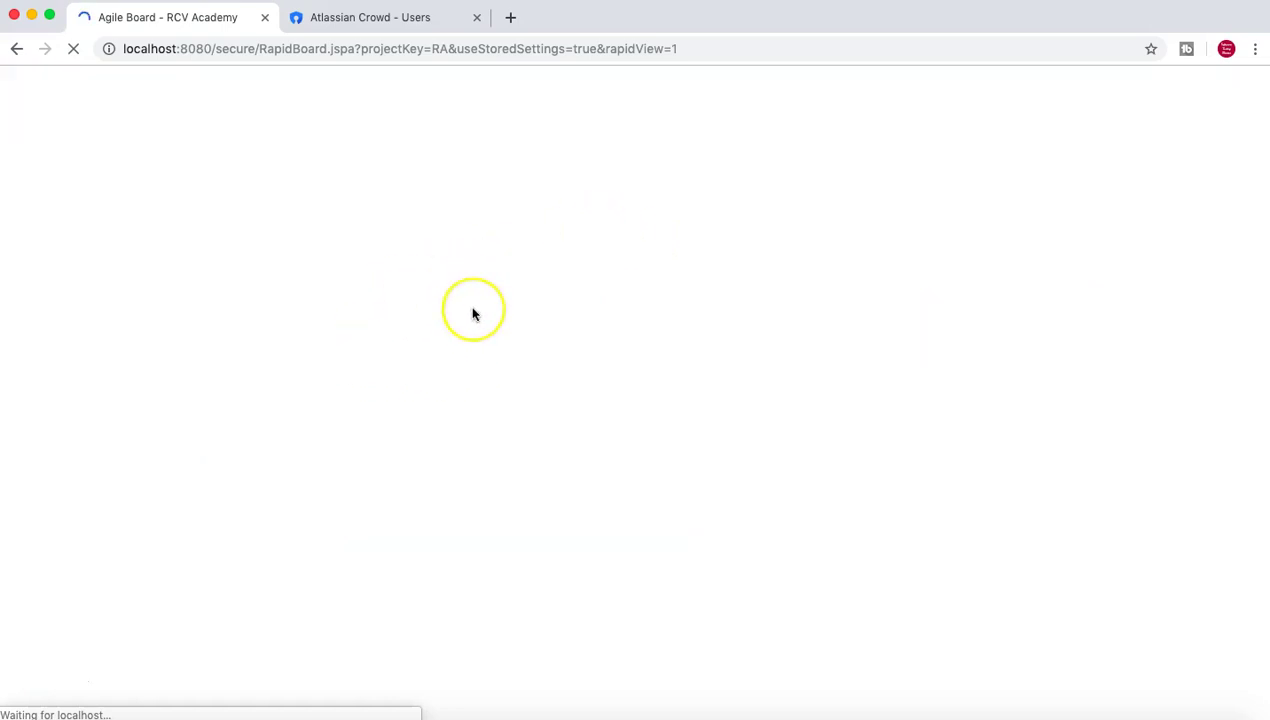
# Look over the RCV Academy board, then return to the System Dashboard.
pyautogui.click(237, 185)
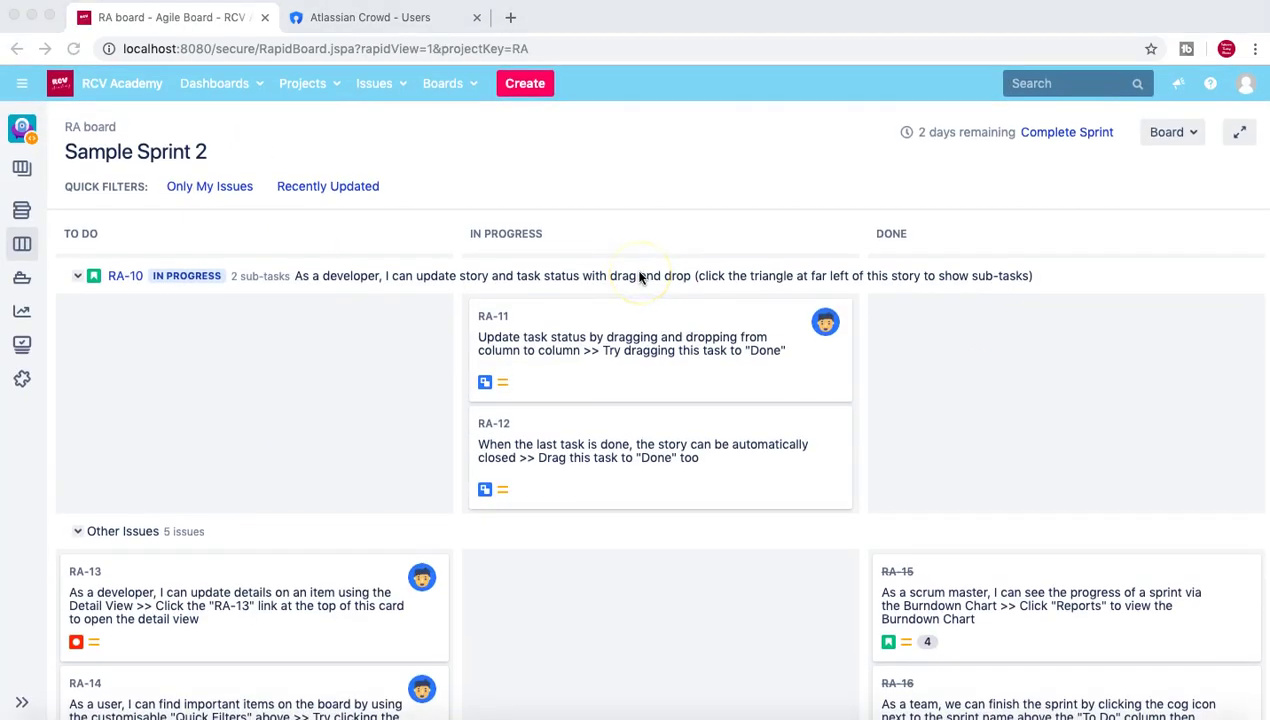
pyautogui.scroll(-3, 640, 278)
pyautogui.scroll(-3, 258, 430)
pyautogui.click(137, 86)
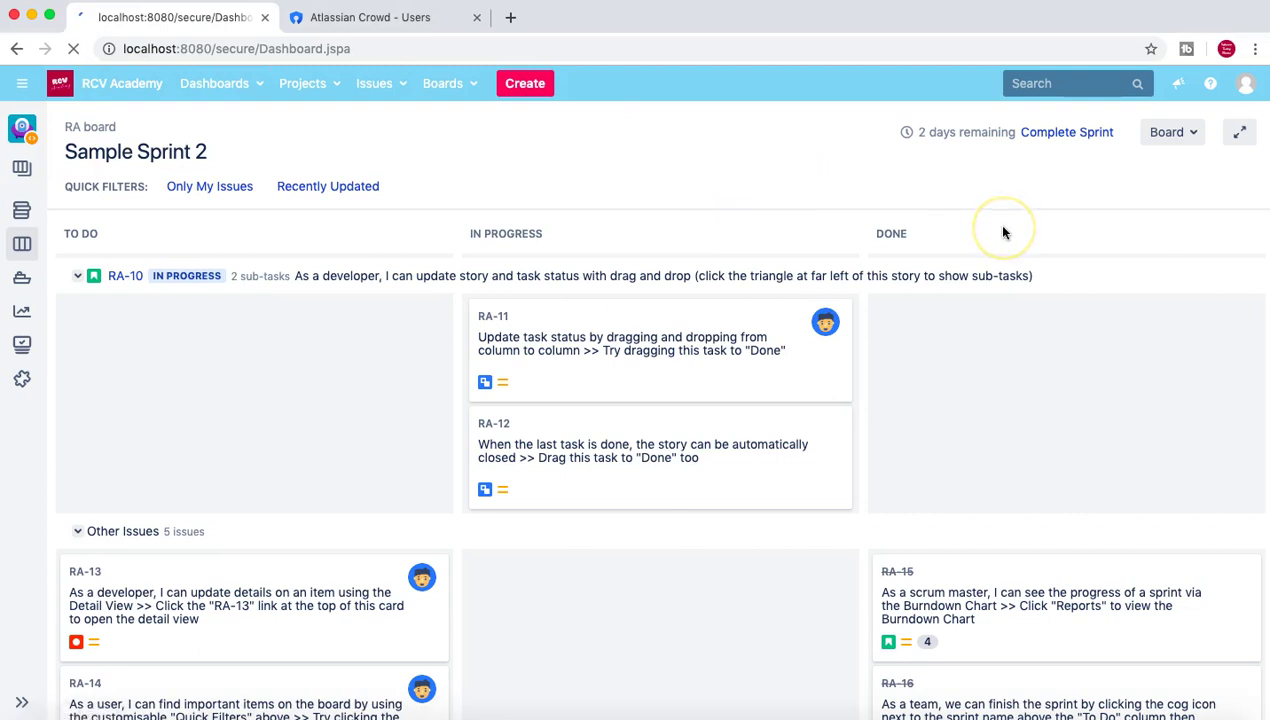
pyautogui.click(1118, 227)
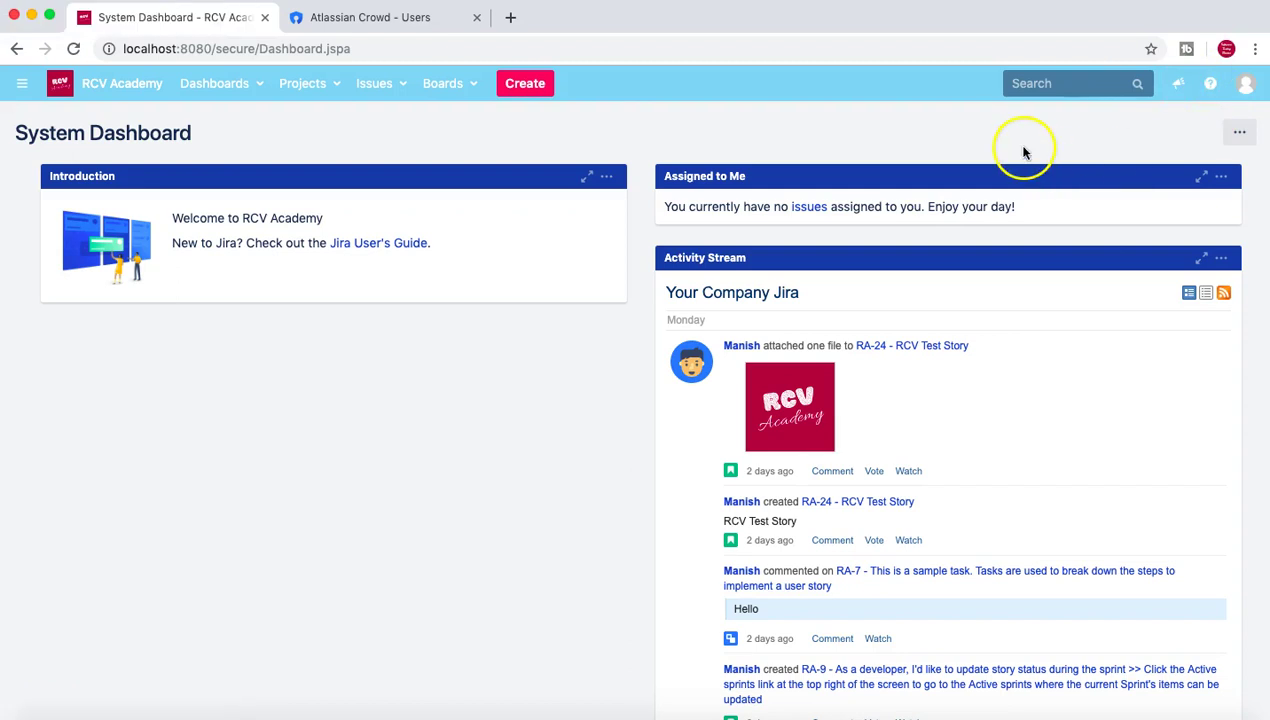
# Log out and sign back in with the new developer user's username and password.
pyautogui.click(1247, 92)
pyautogui.click(1194, 214)
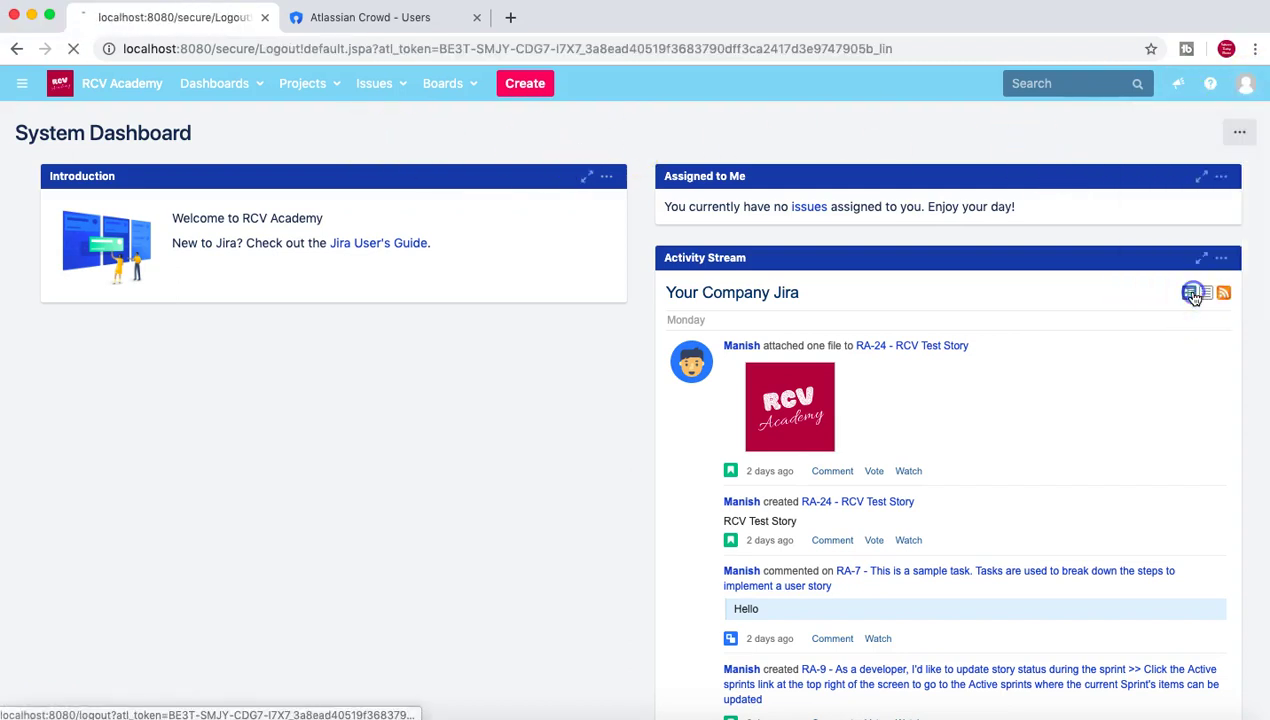
pyautogui.click(636, 320)
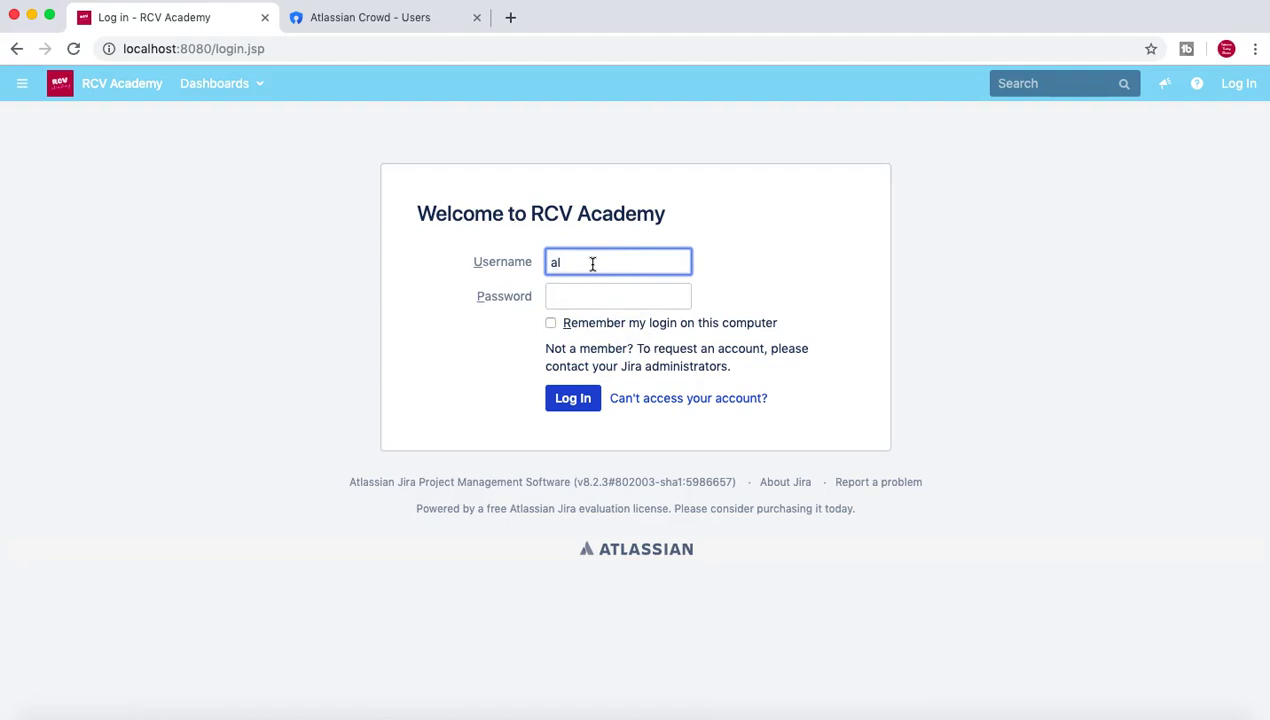
pyautogui.click(596, 297)
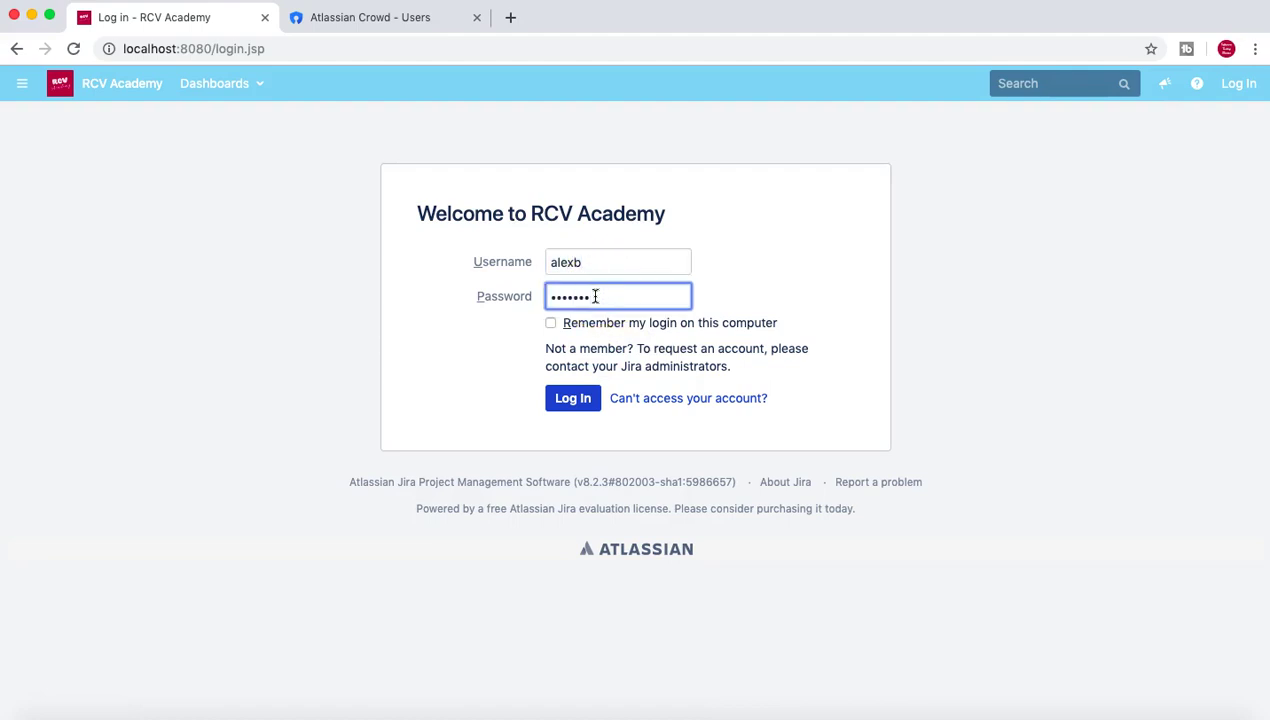
pyautogui.click(567, 405)
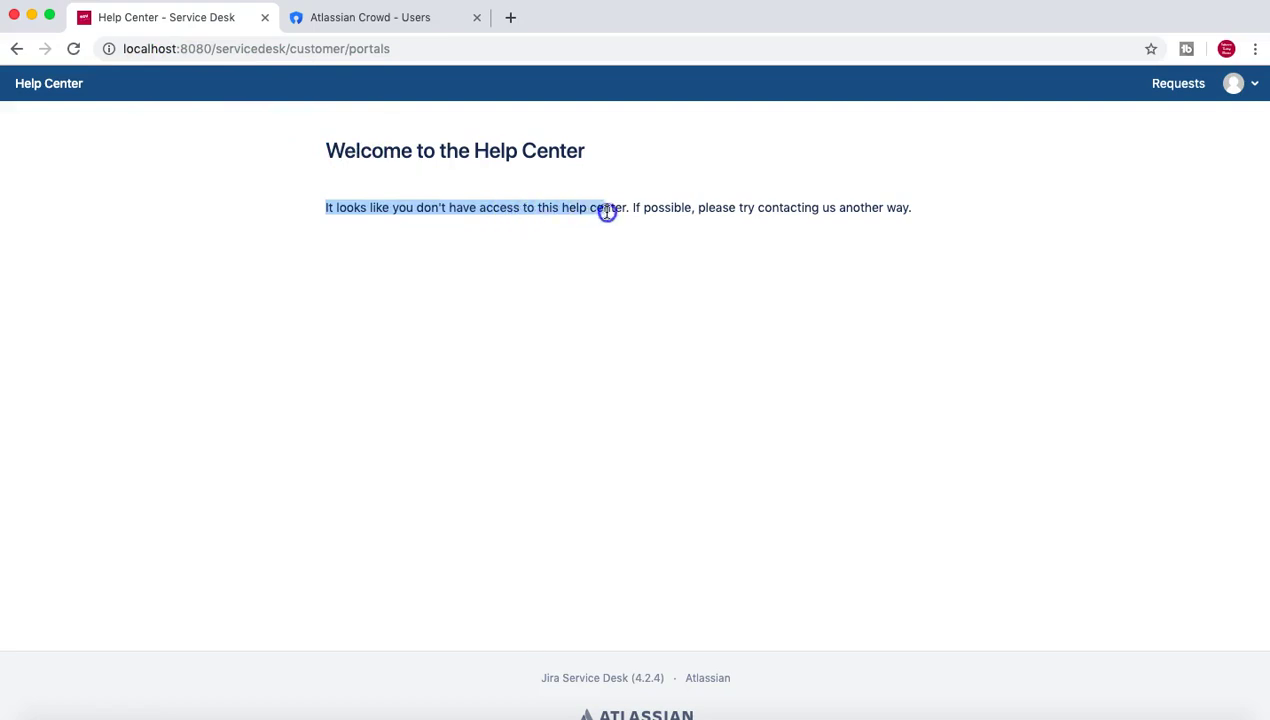
# Open the user's Help Center profile showing English (Australia) and the Melbourne time zone.
pyautogui.moveTo(630, 209); pyautogui.dragTo(328, 138)
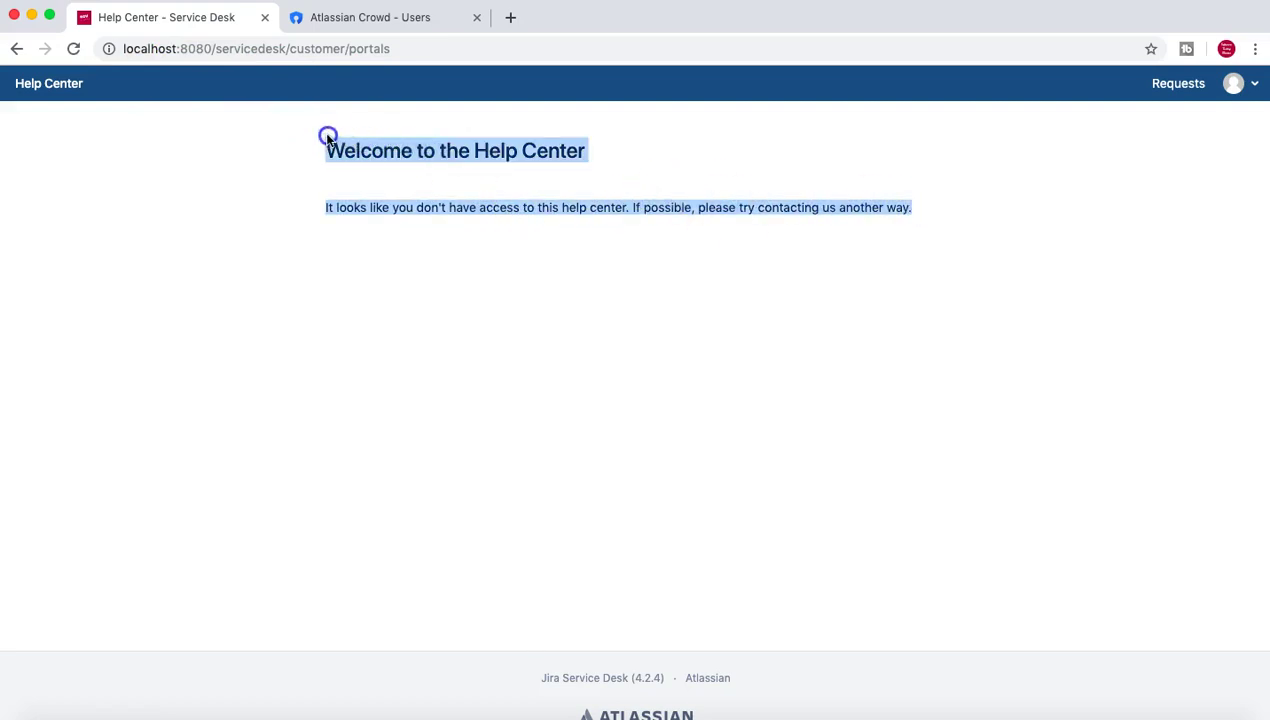
pyautogui.click(1026, 156)
pyautogui.click(1257, 88)
pyautogui.click(1193, 119)
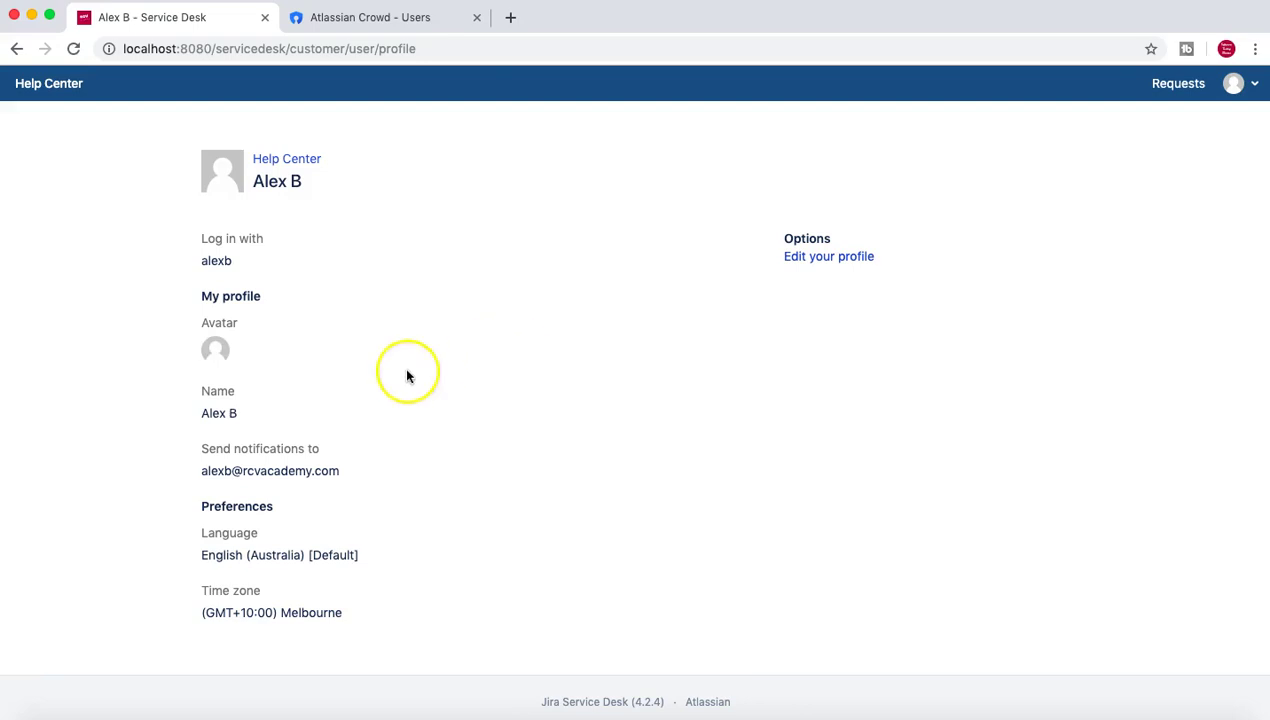
pyautogui.scroll(-2, 376, 492)
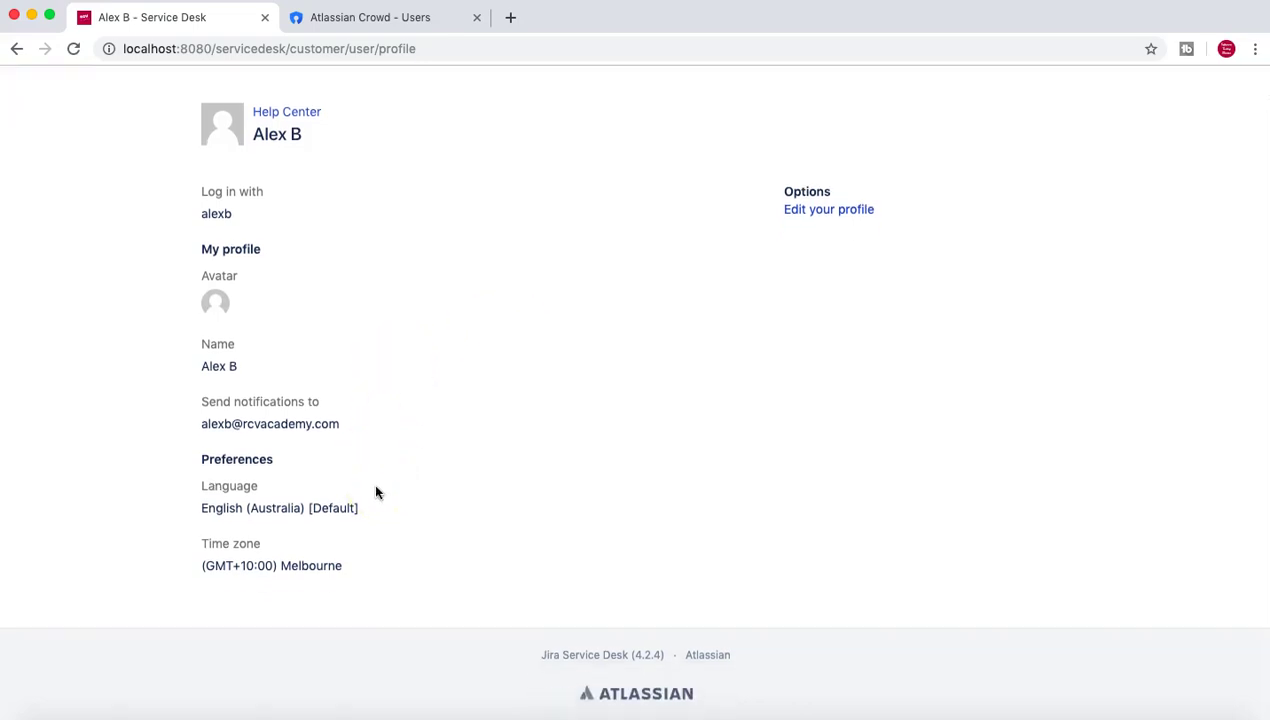
pyautogui.scroll(2, 376, 492)
pyautogui.scroll(-2, 377, 492)
# Return to the Help Center home by trimming the address to localhost:8080/.
pyautogui.scroll(2, 377, 492)
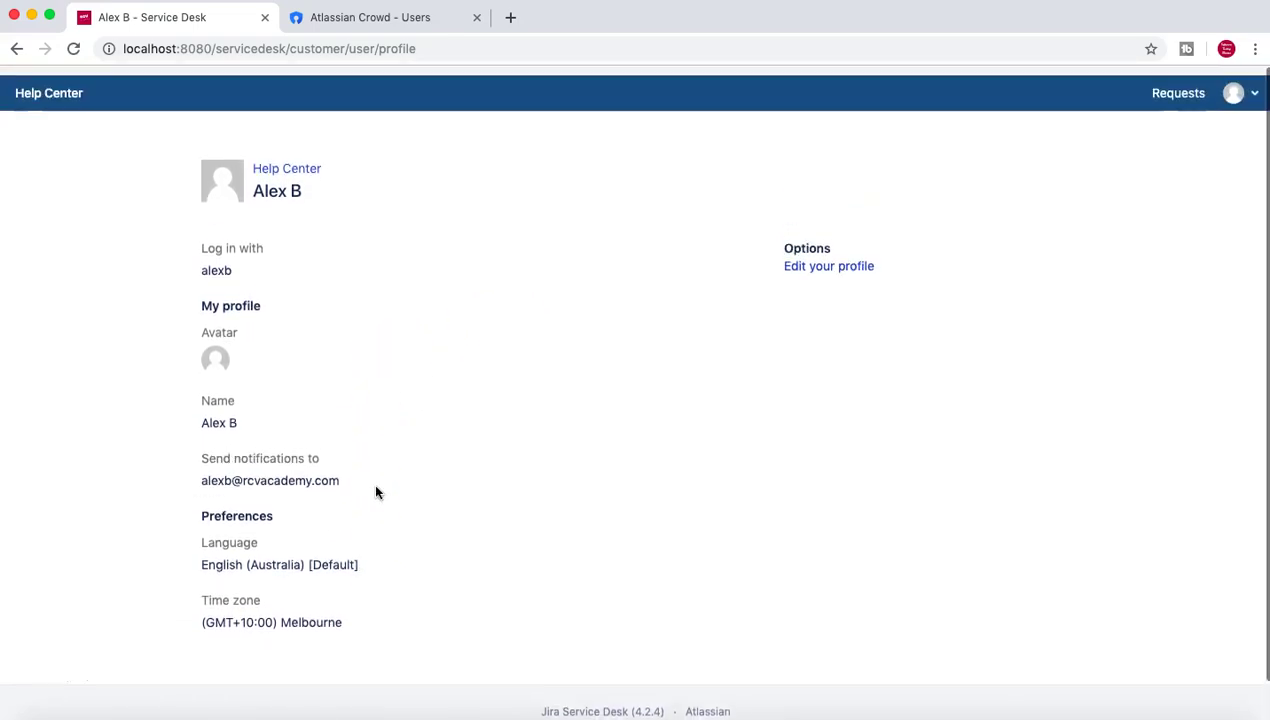
pyautogui.click(336, 332)
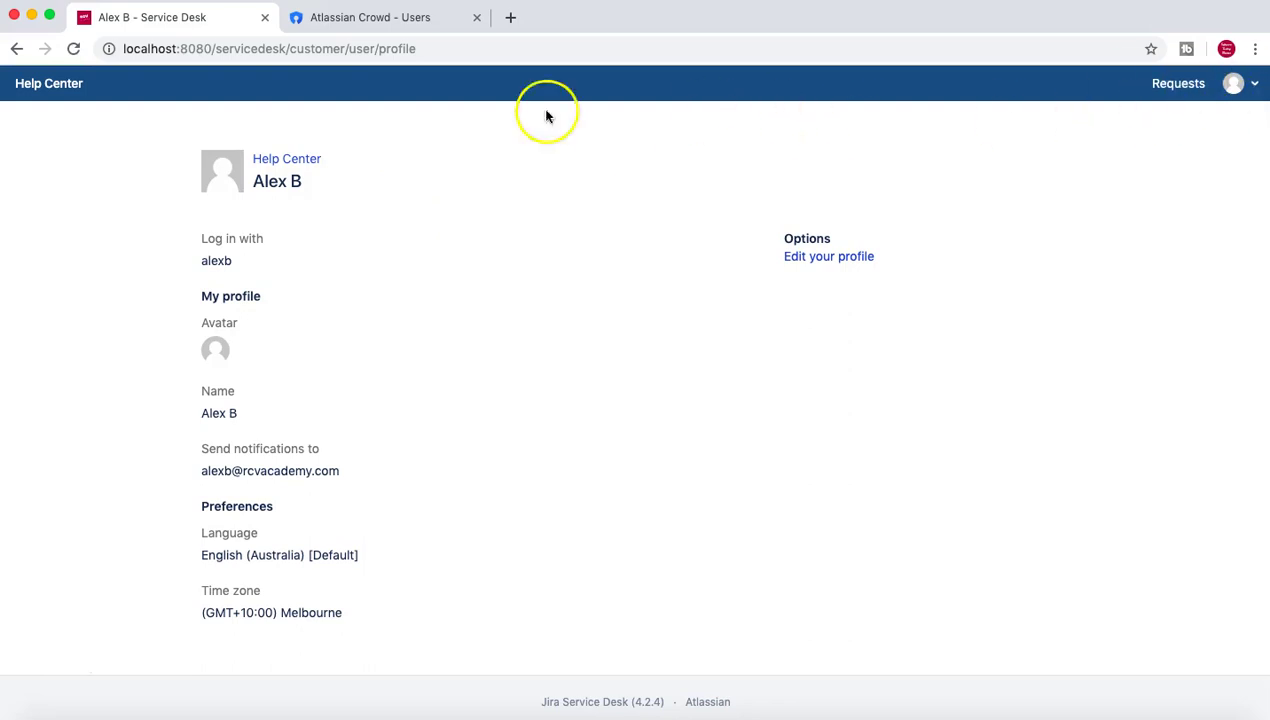
pyautogui.click(274, 51)
pyautogui.moveTo(216, 49); pyautogui.dragTo(567, 48)
pyautogui.press('BackSpace')
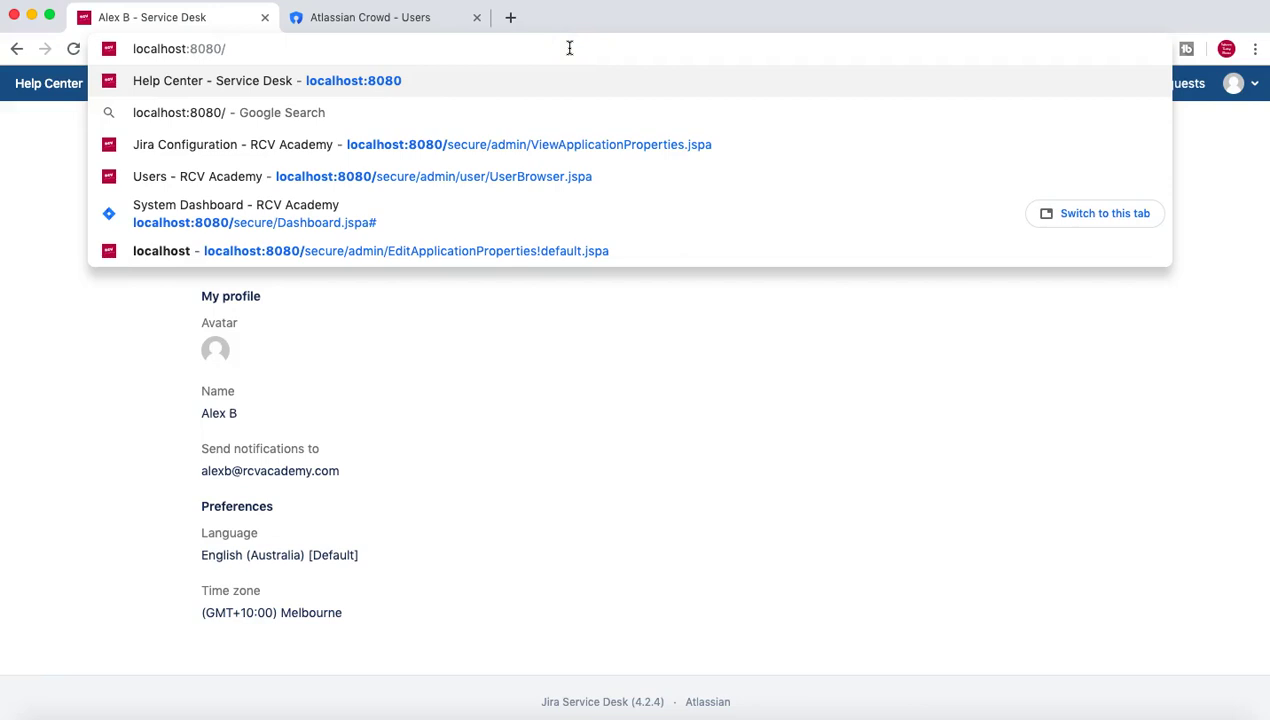
pyautogui.press('Return')
# Log out of the Help Center and cut the address back to the server root.
pyautogui.click(1253, 85)
pyautogui.click(1186, 148)
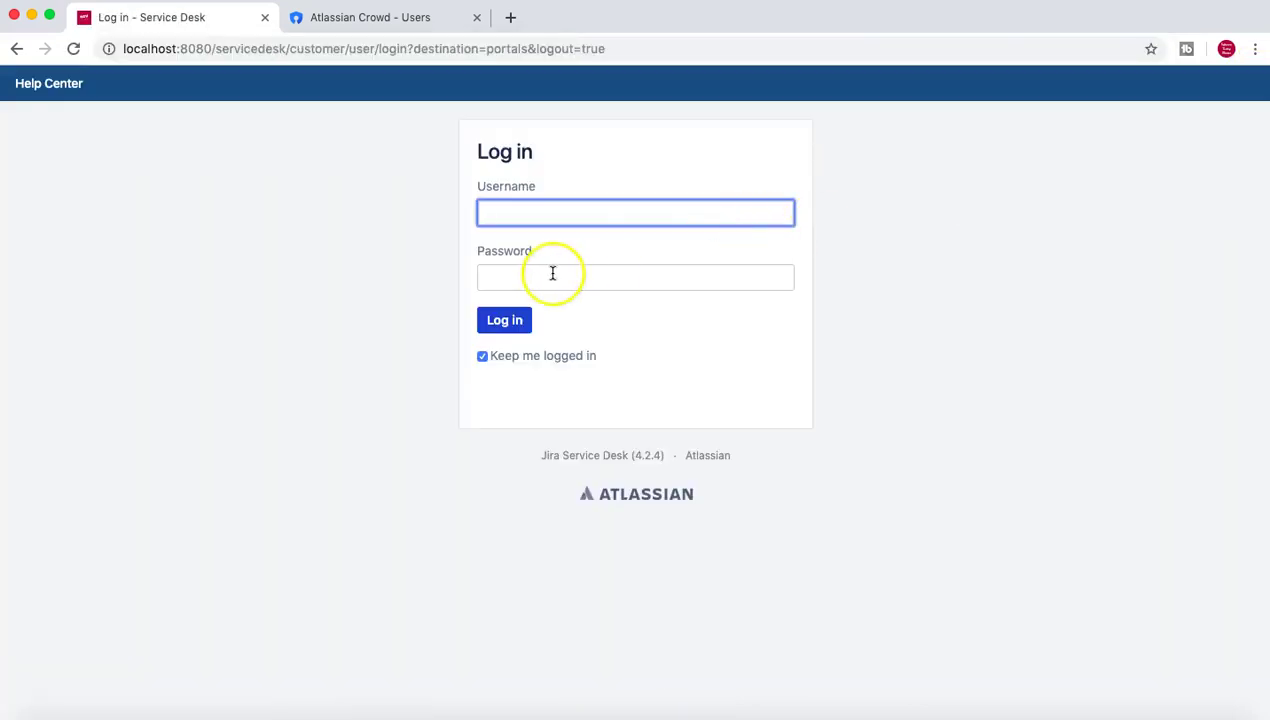
pyautogui.moveTo(212, 48); pyautogui.dragTo(676, 48)
pyautogui.press('BackSpace')
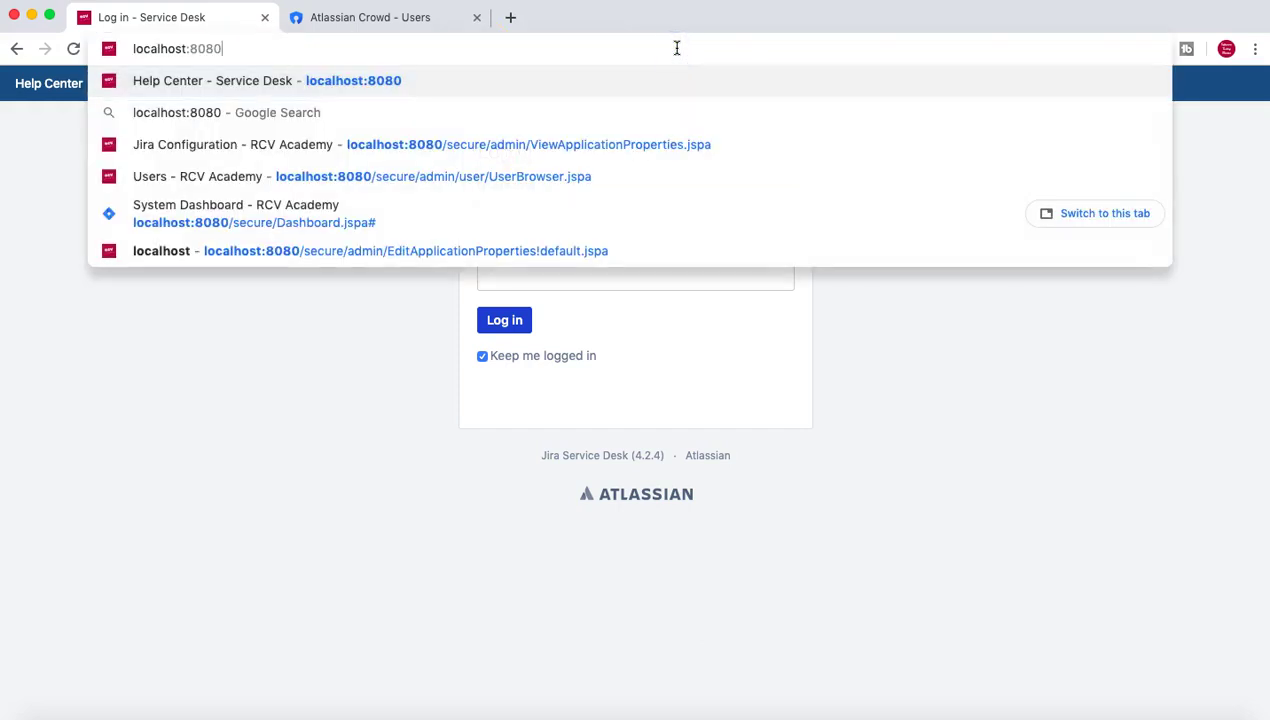
# Go to the Jira Users admin page, sign in as administrator, and confirm admin access.
pyautogui.click(420, 177)
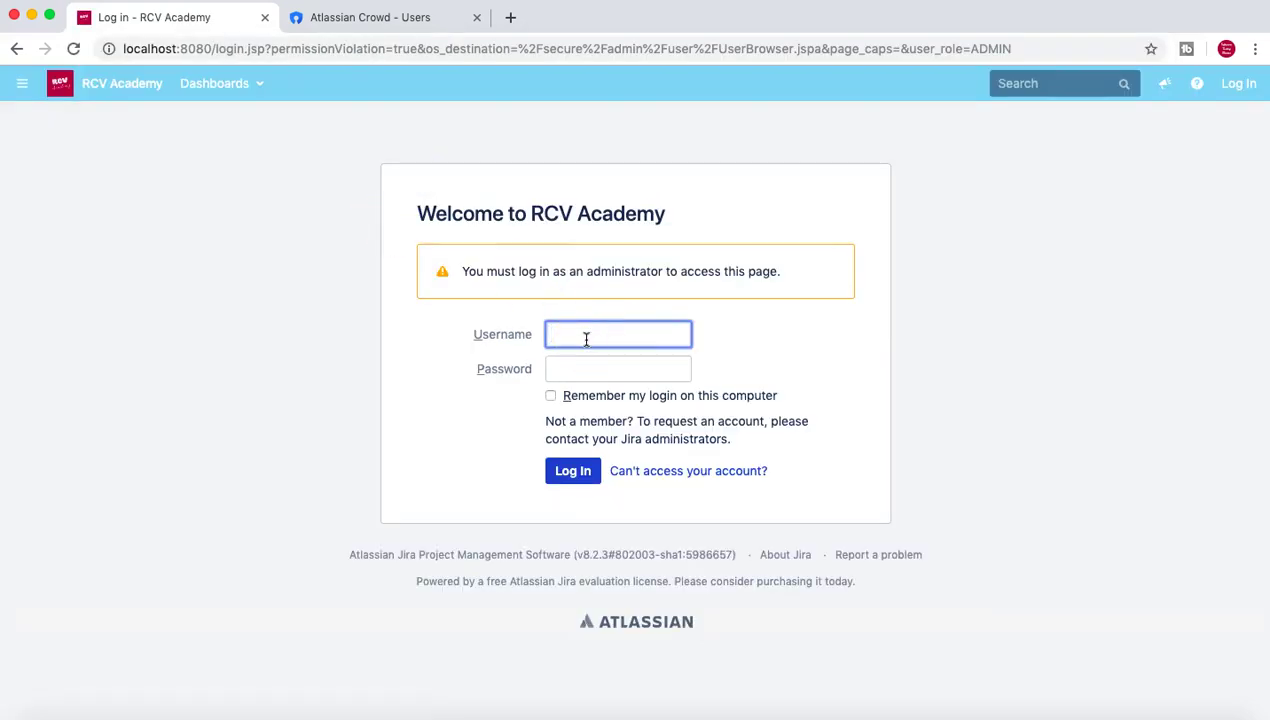
pyautogui.press('Tab')
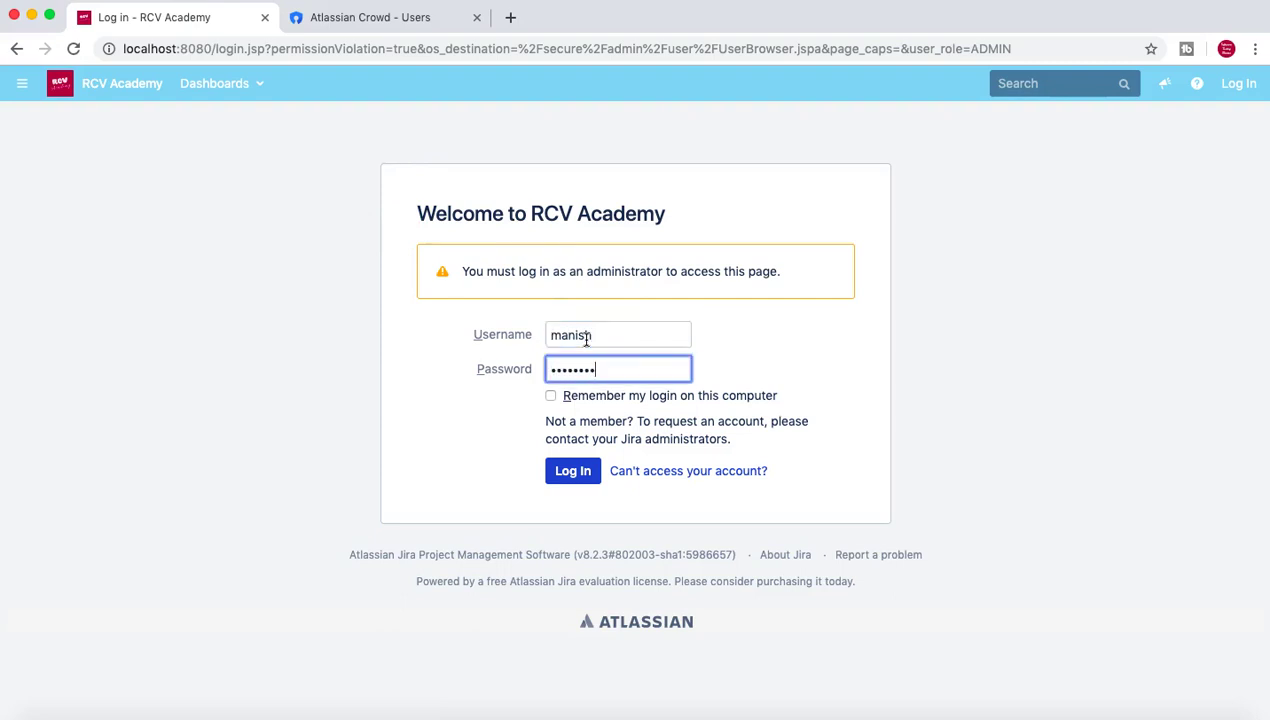
pyautogui.click(573, 470)
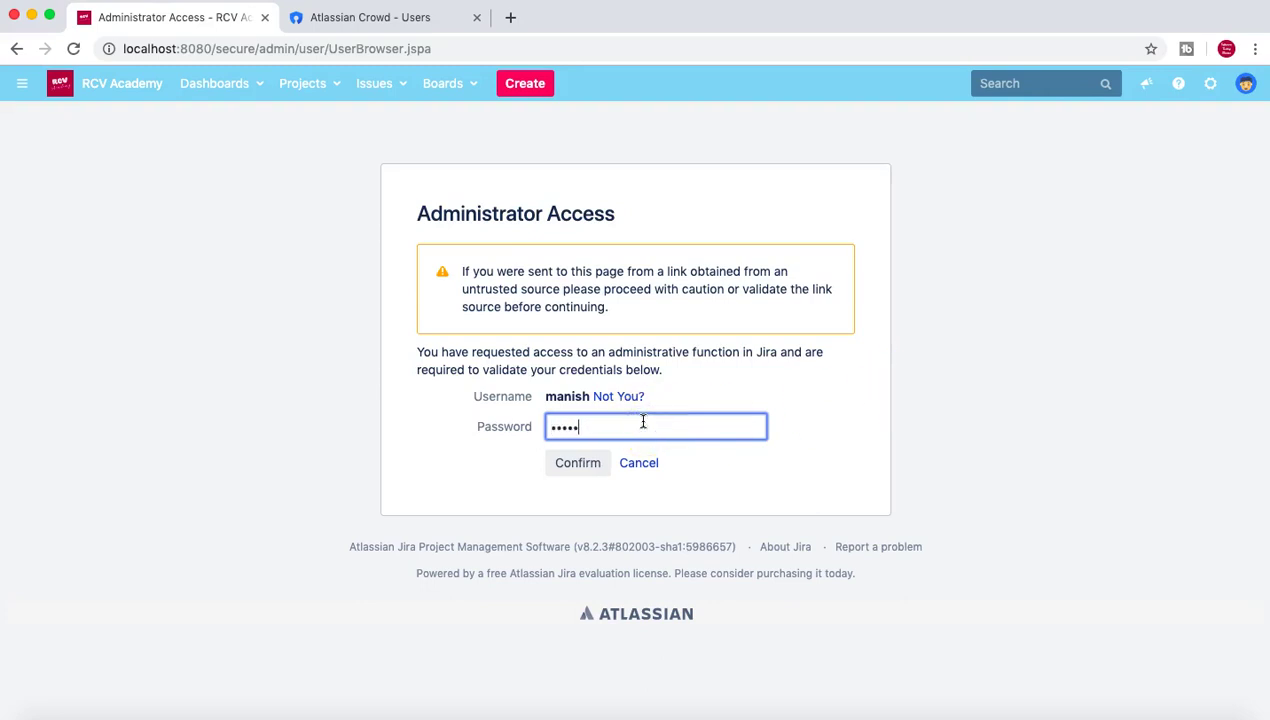
pyautogui.click(584, 463)
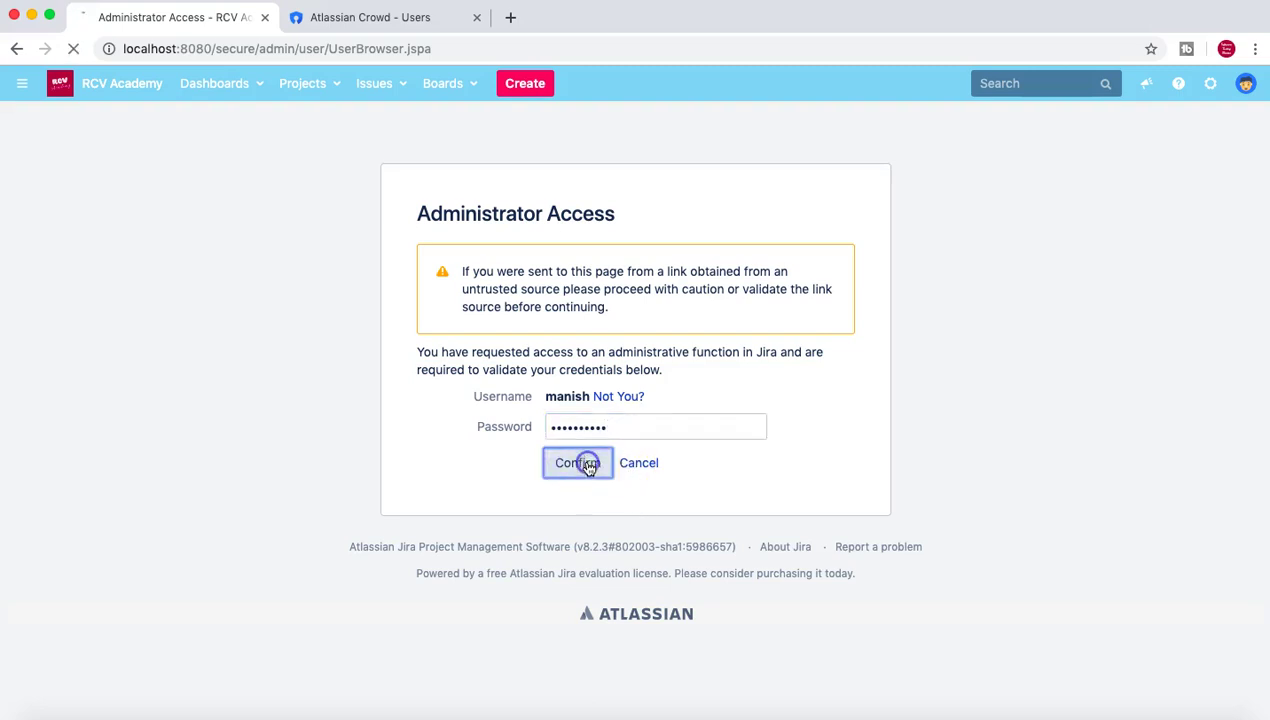
# Review the Users list, including the Developers-group Crowd user with 2 logins.
pyautogui.scroll(-2, 826, 513)
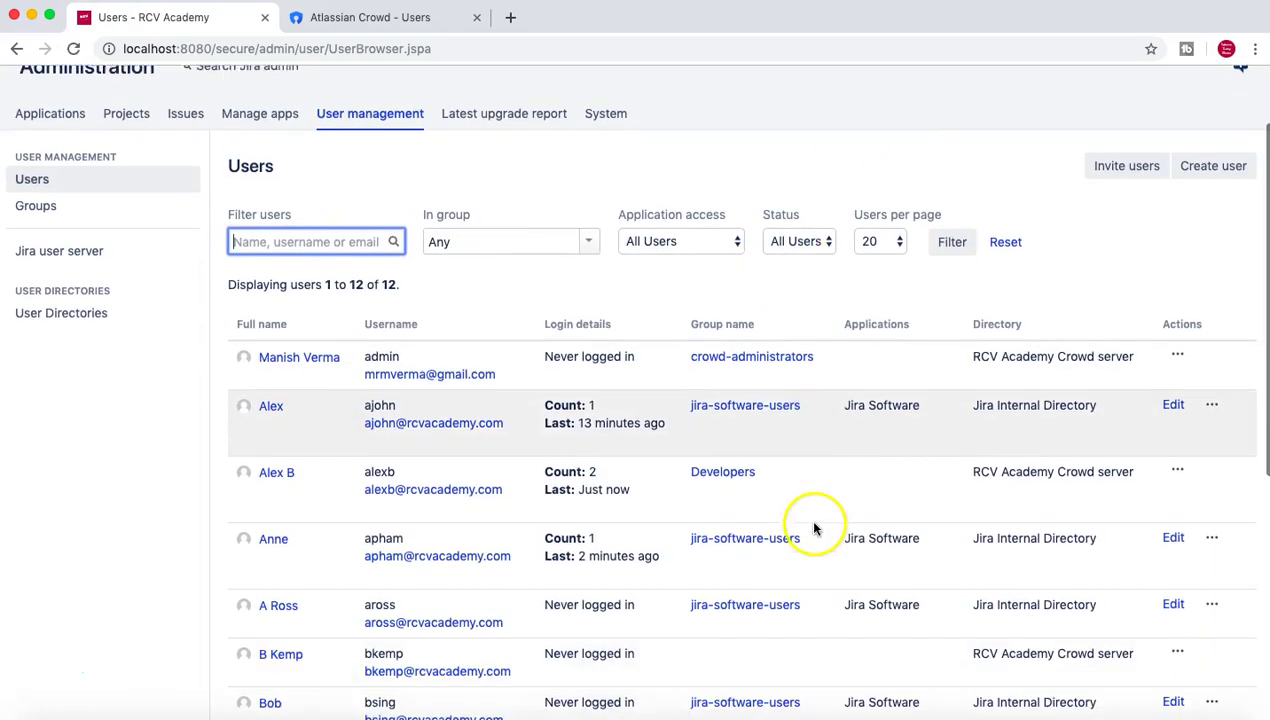
pyautogui.click(890, 472)
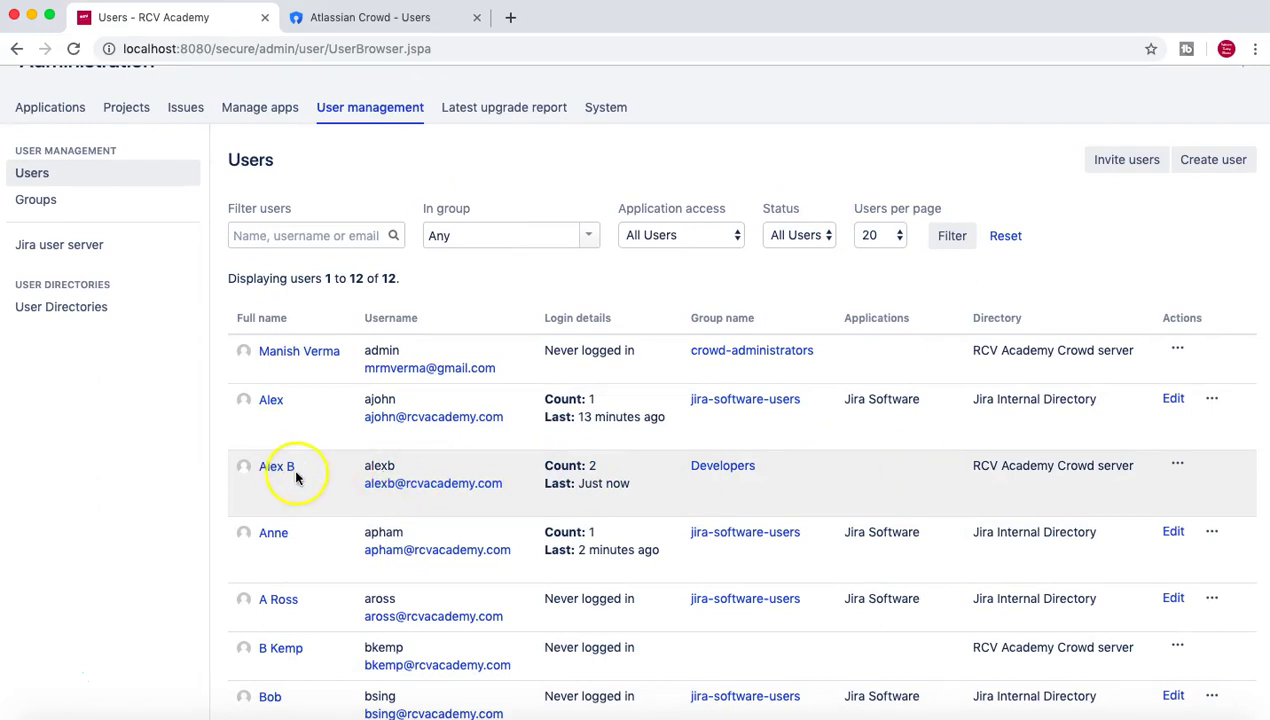
pyautogui.scroll(-1, 297, 478)
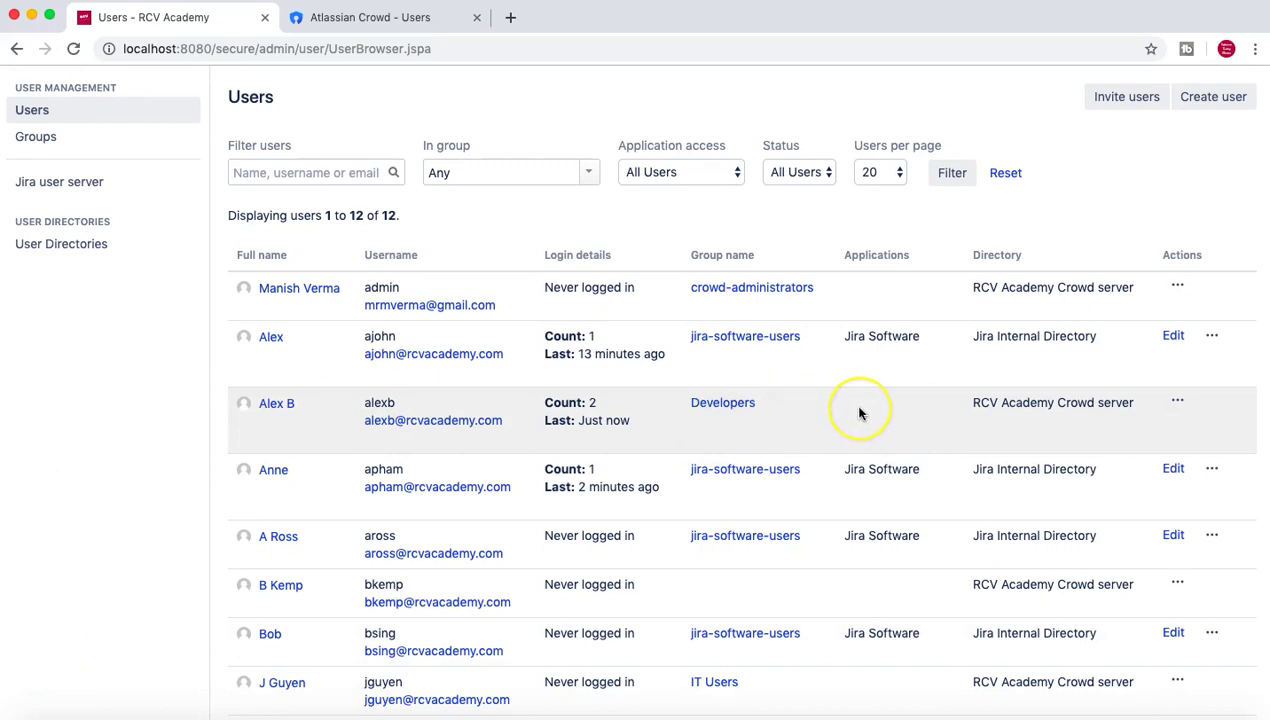
pyautogui.scroll(-1, 859, 413)
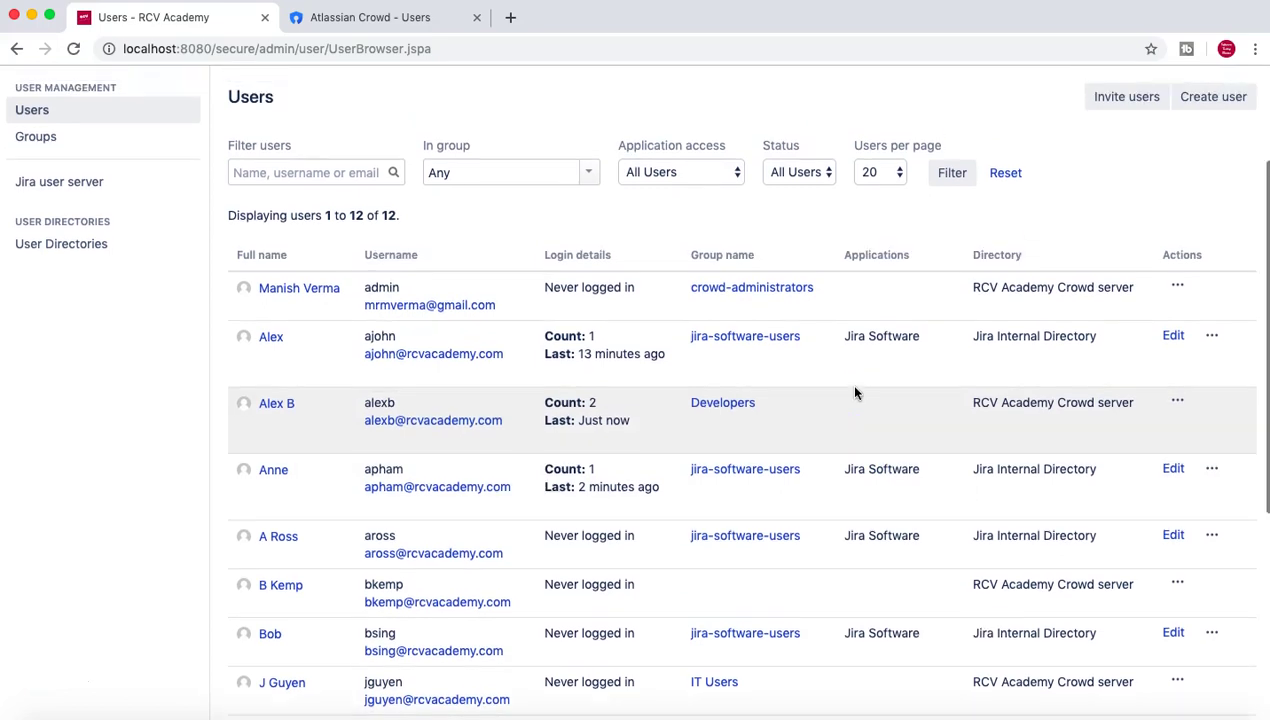
pyautogui.scroll(5, 855, 392)
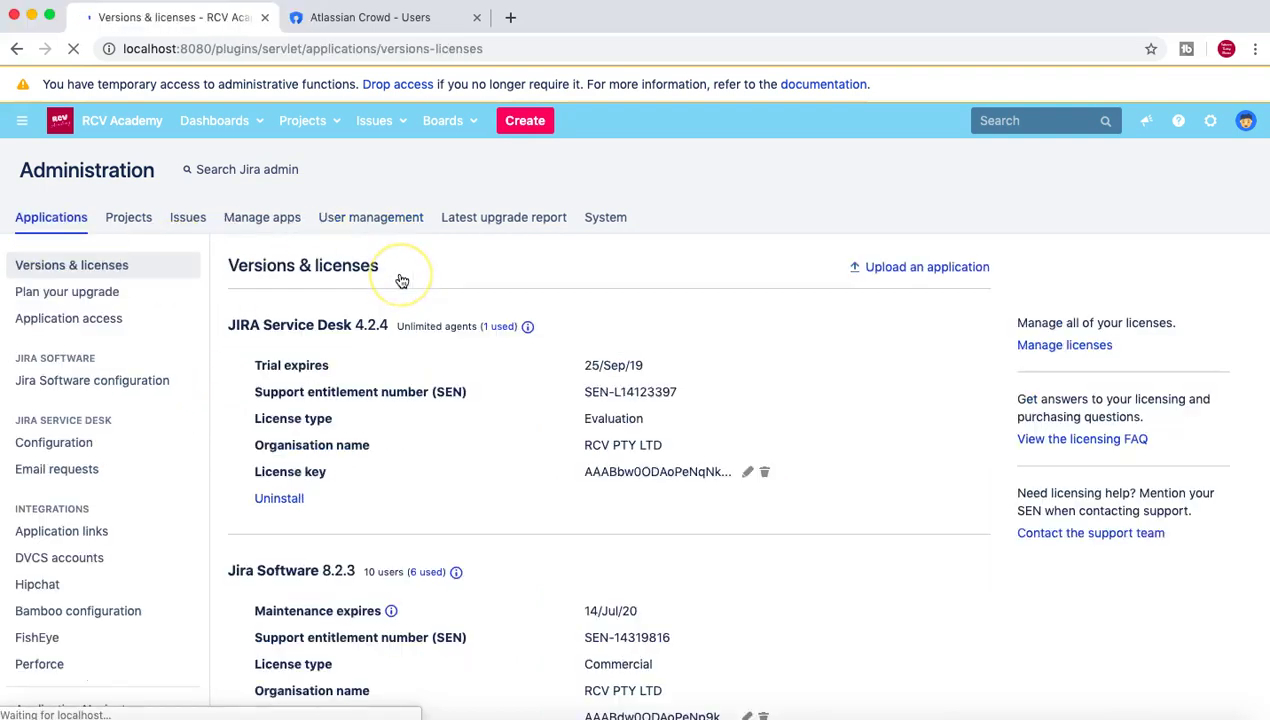
# Review the Jira Software and Jira Core group lists on the Application access page.
pyautogui.click(113, 324)
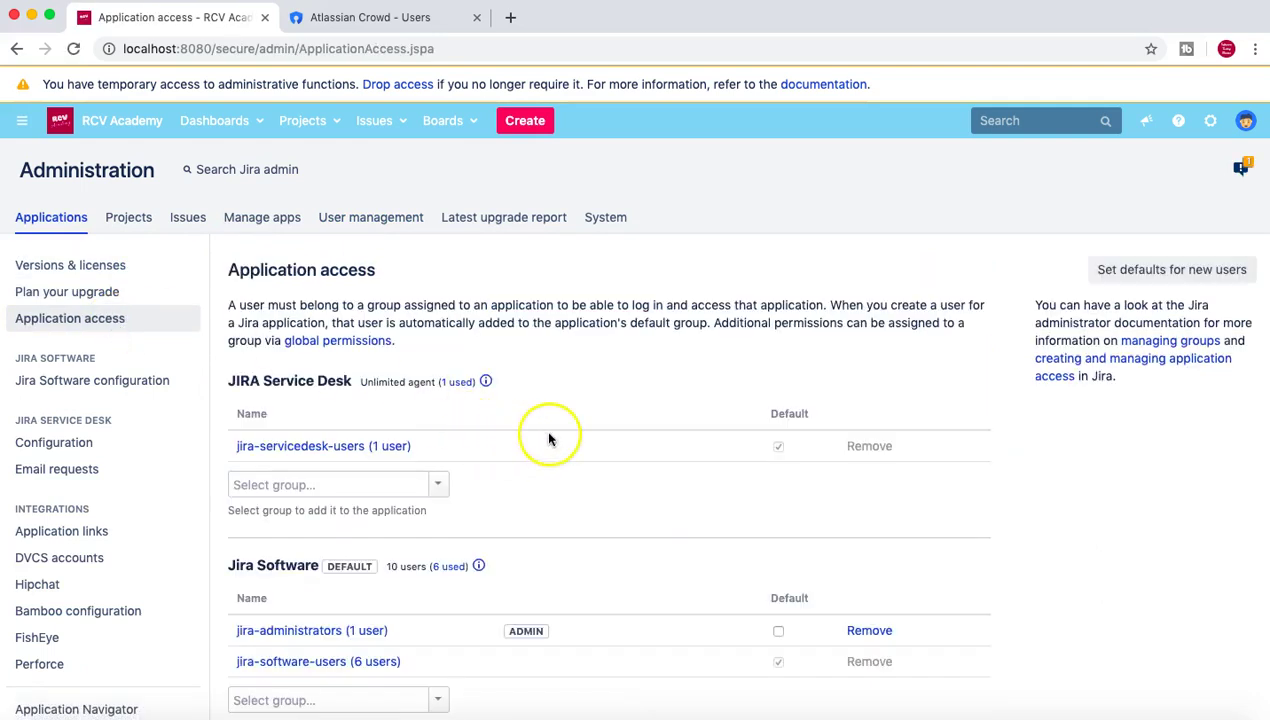
pyautogui.scroll(-3, 650, 473)
pyautogui.scroll(-3, 650, 474)
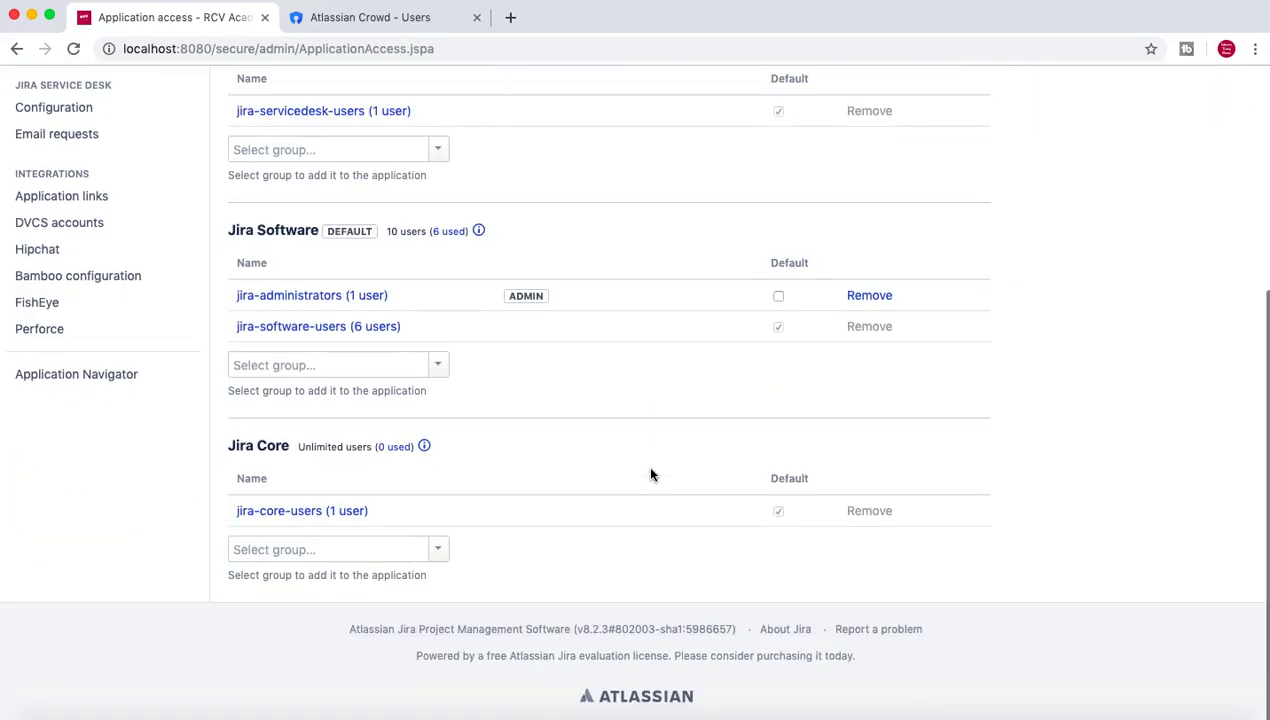
pyautogui.scroll(1, 260, 231)
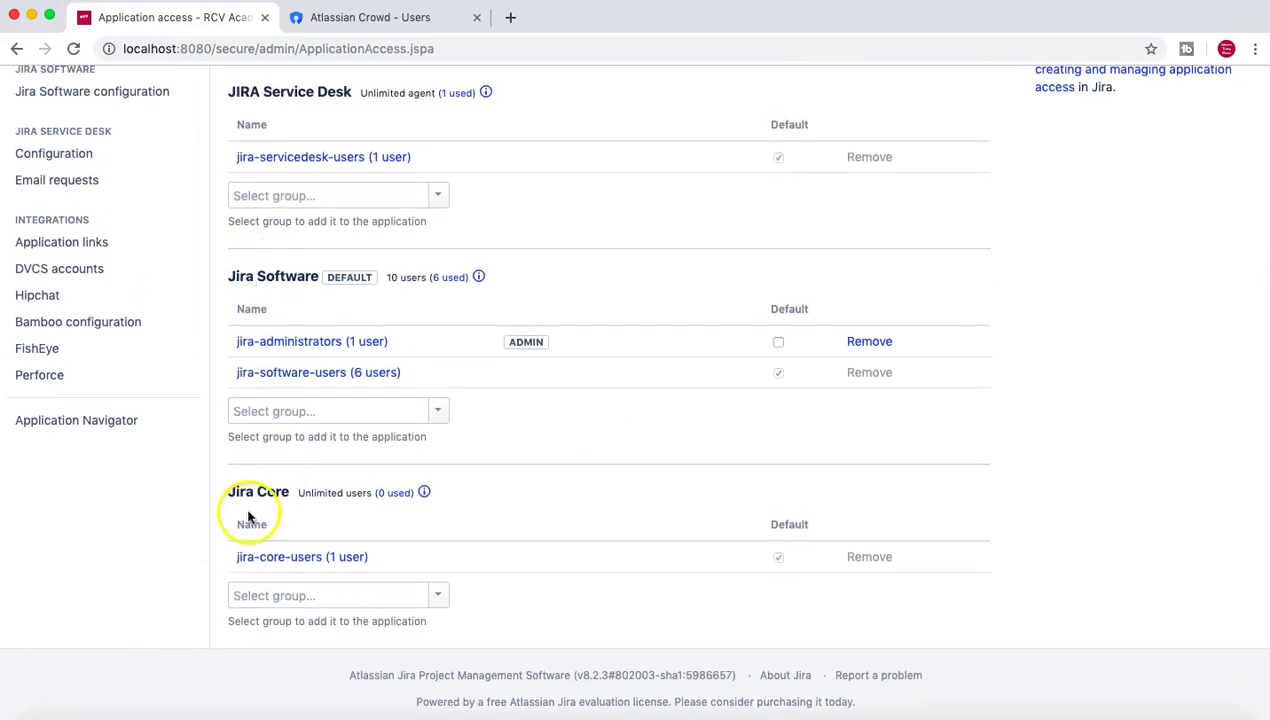
pyautogui.scroll(1, 292, 305)
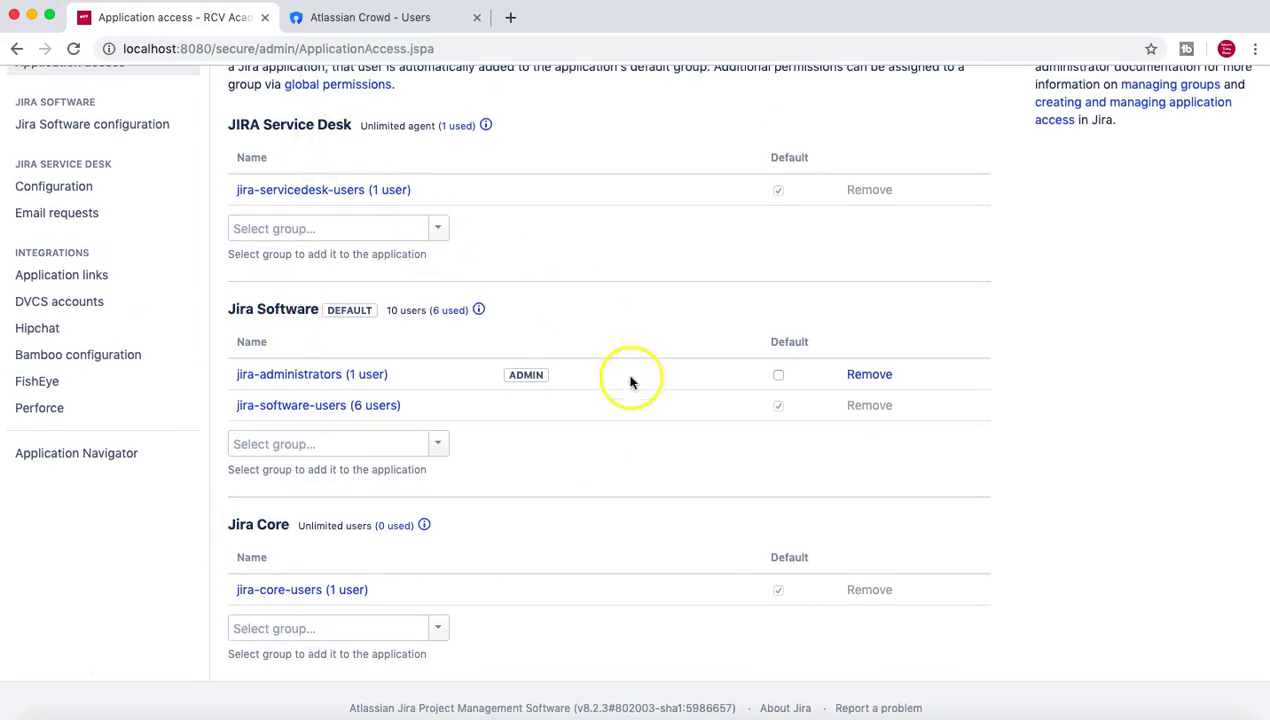
# Choose Developers in the Jira Software group dropdown and check usage reads 8 of 10.
pyautogui.click(388, 445)
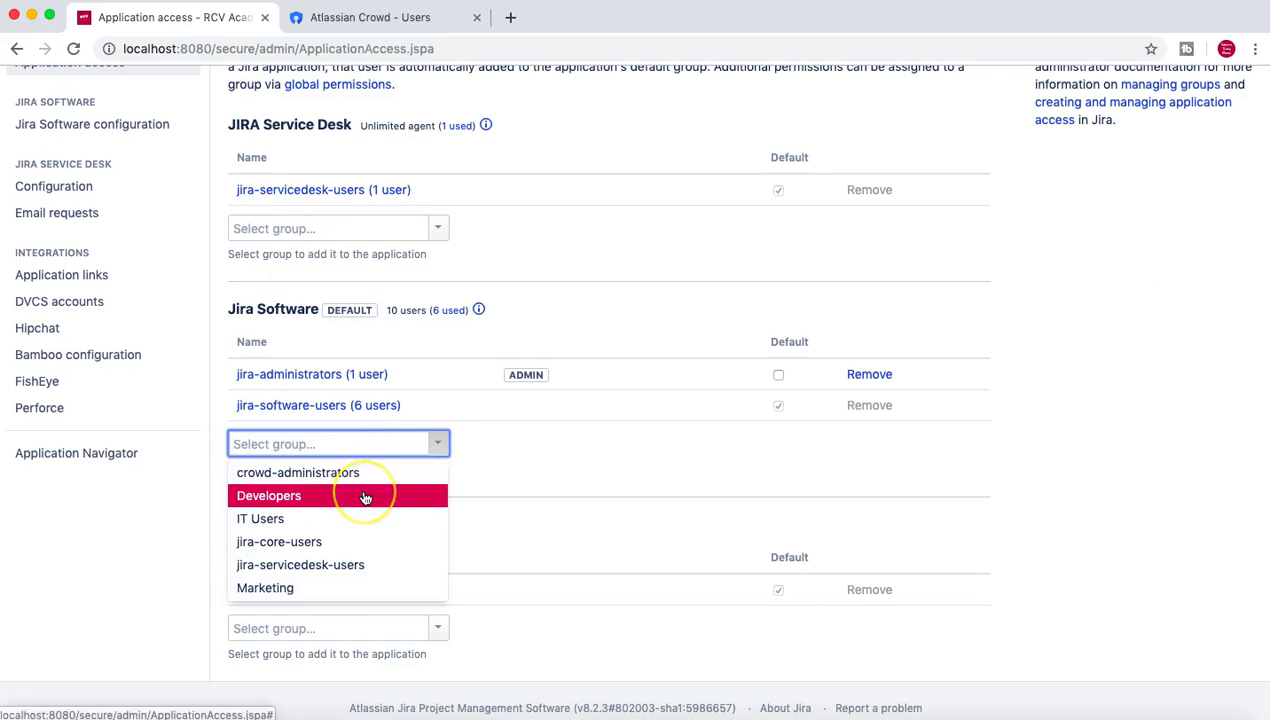
pyautogui.click(365, 497)
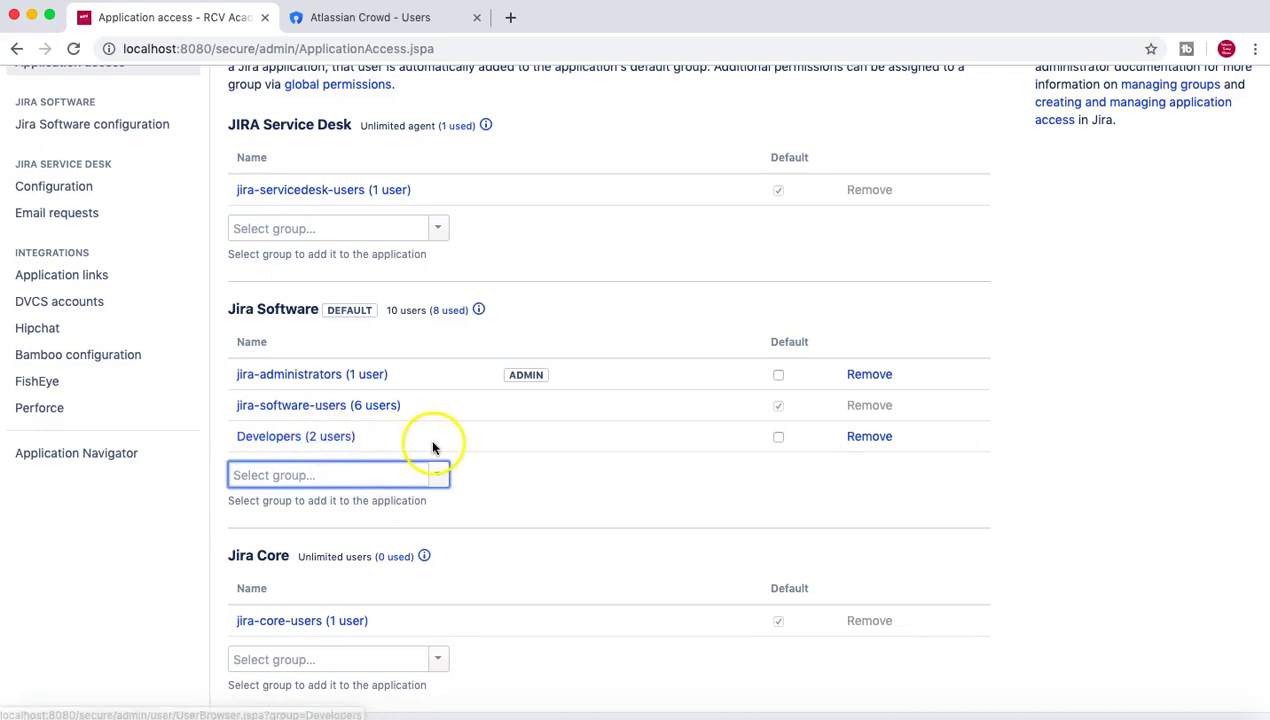
pyautogui.click(580, 488)
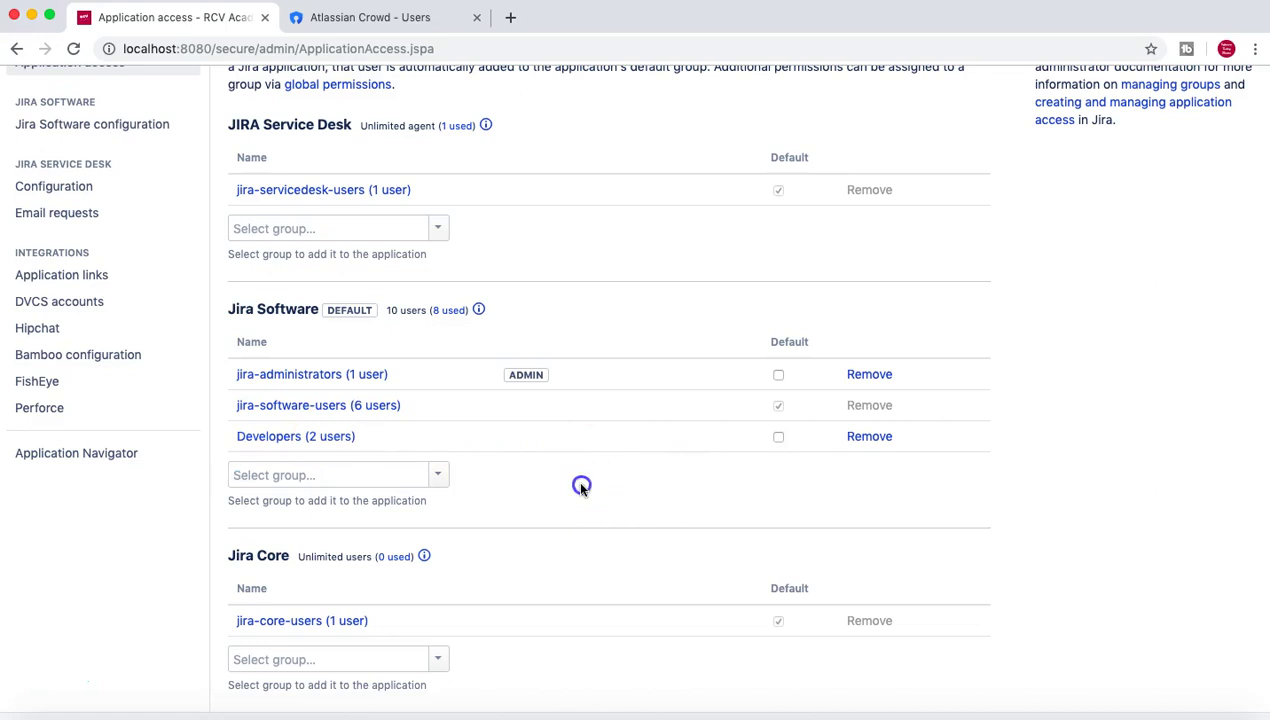
pyautogui.scroll(-2, 580, 488)
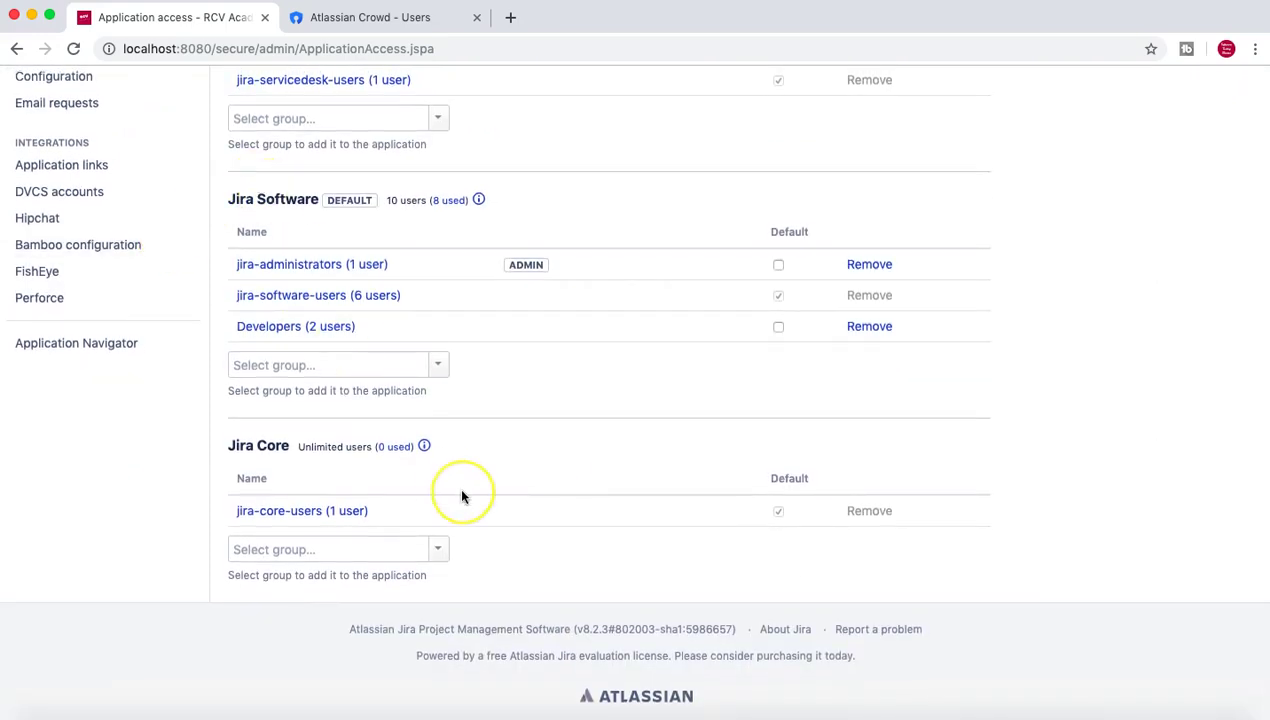
pyautogui.scroll(1, 462, 496)
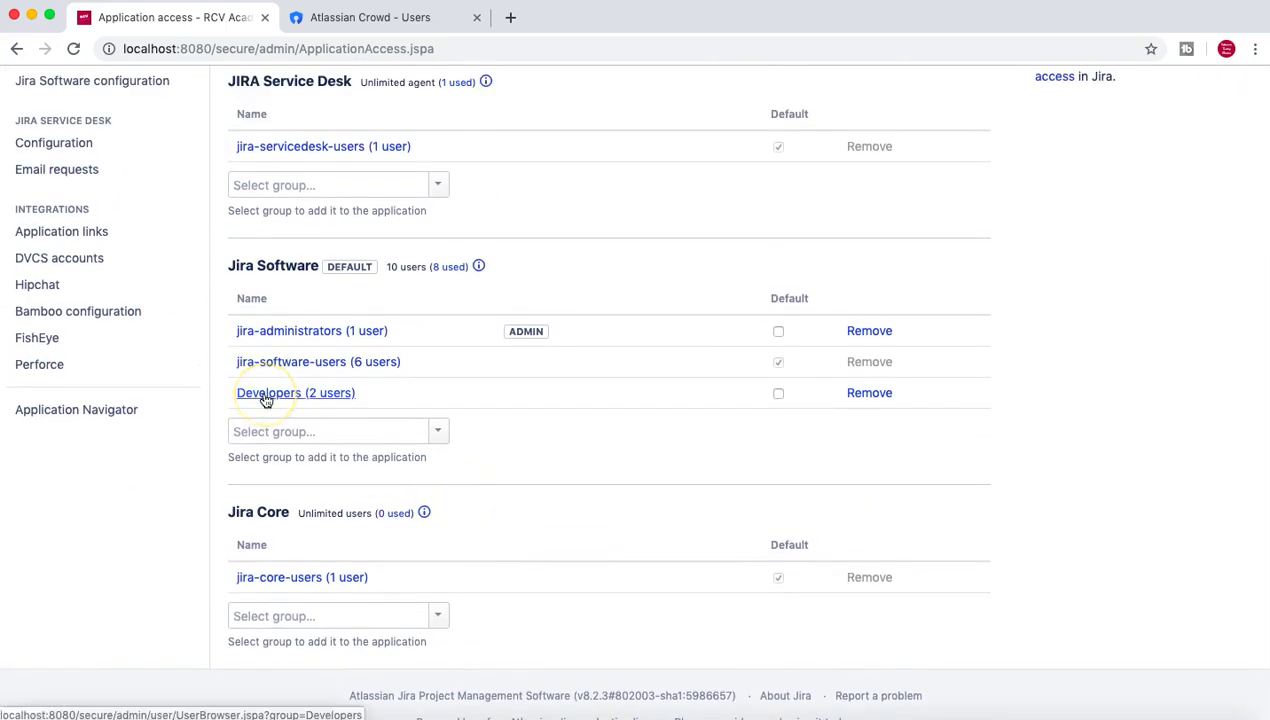
pyautogui.scroll(2, 570, 414)
pyautogui.scroll(-1, 570, 414)
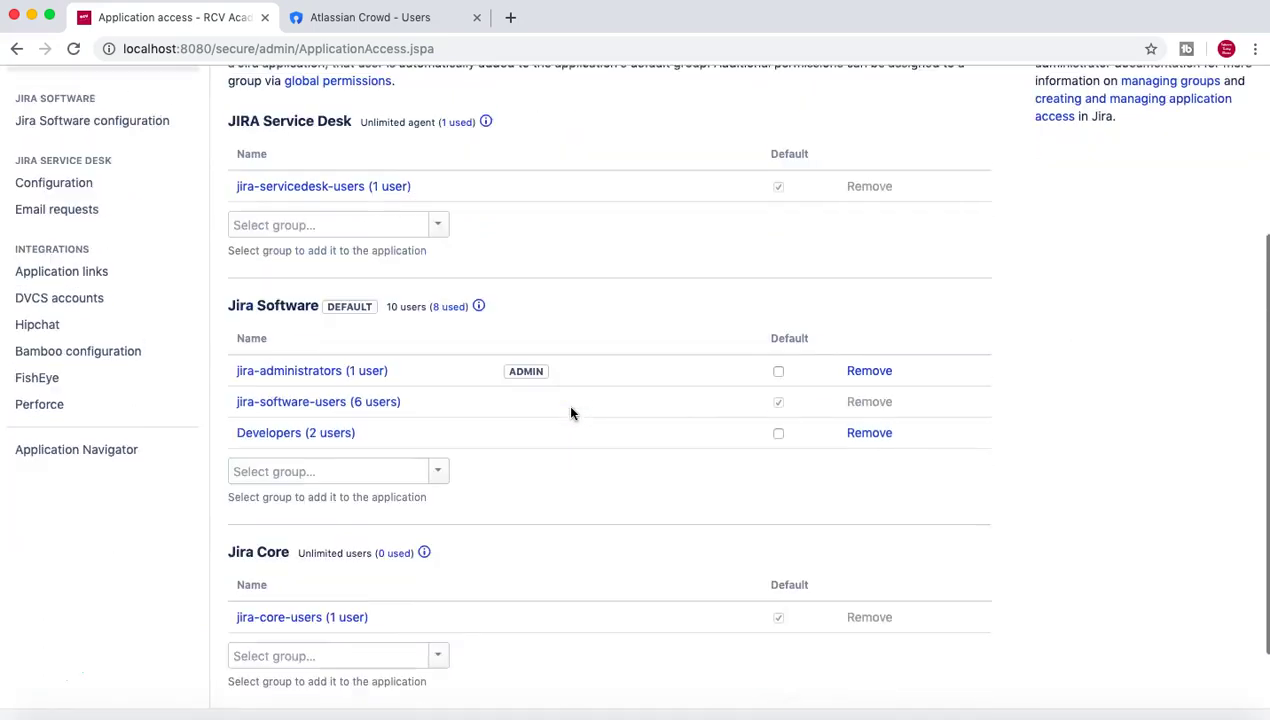
pyautogui.scroll(4, 519, 405)
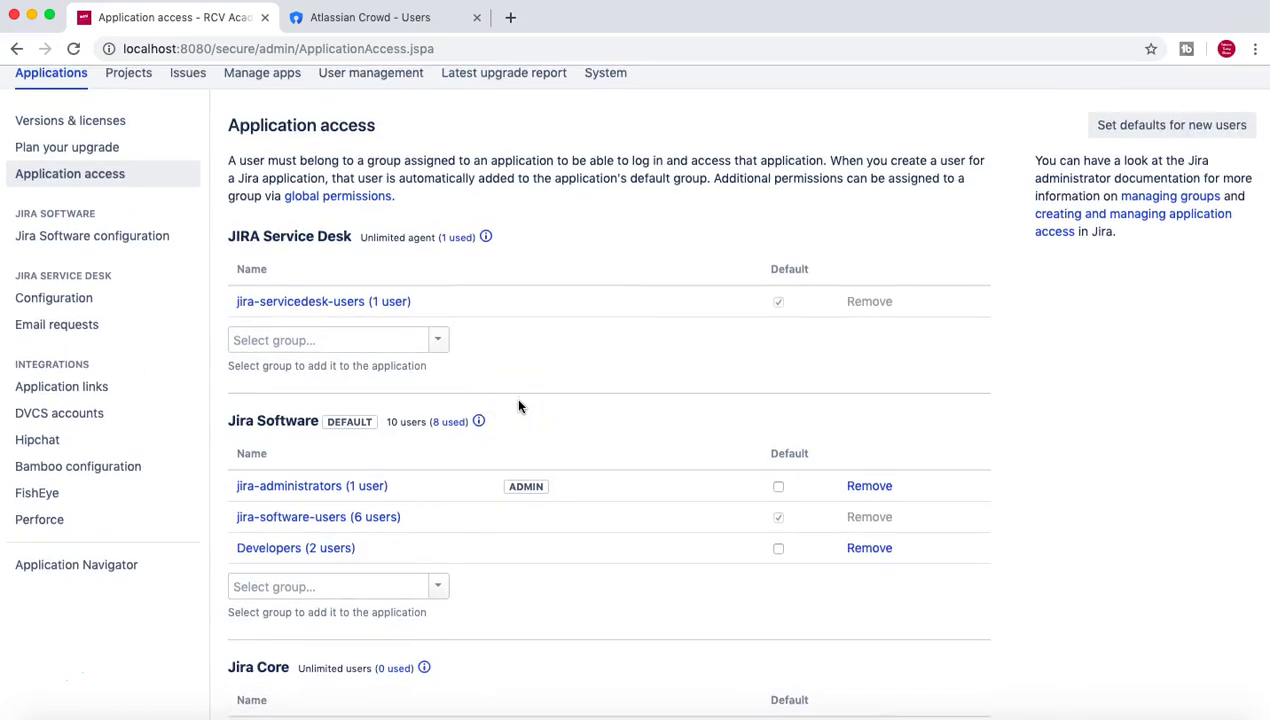
pyautogui.scroll(-4, 519, 405)
pyautogui.scroll(4, 601, 420)
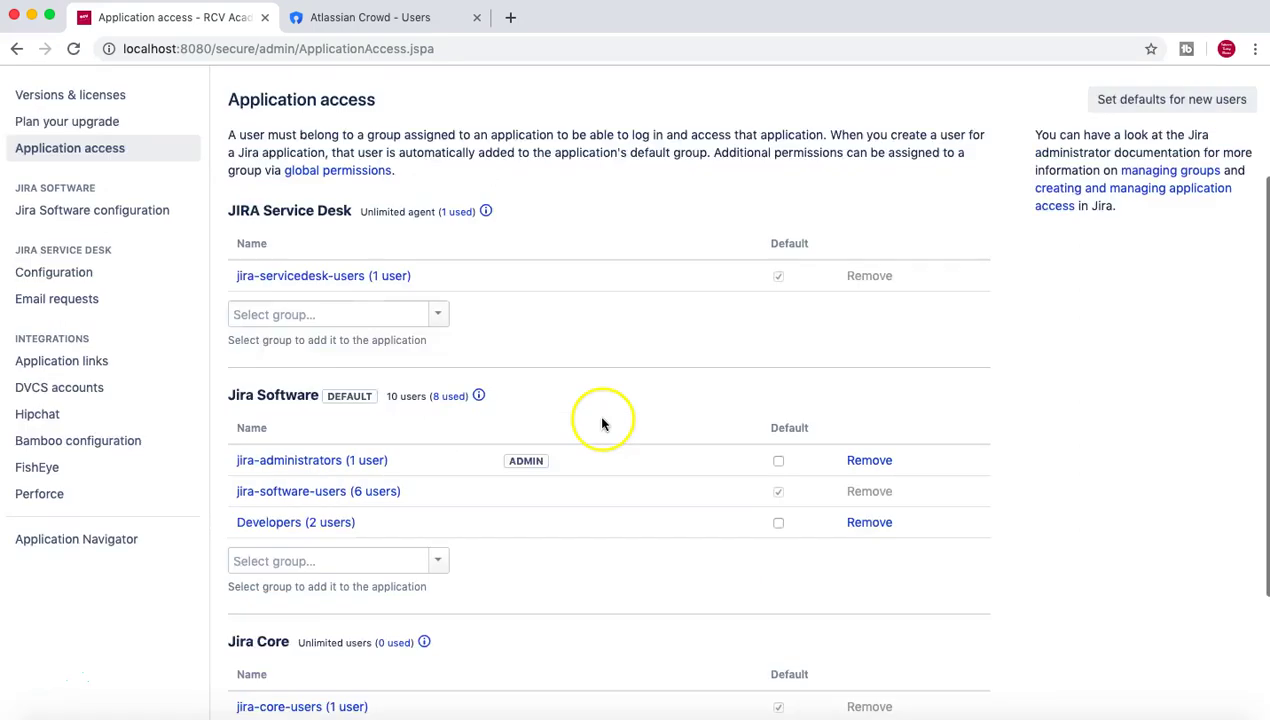
pyautogui.scroll(1, 720, 205)
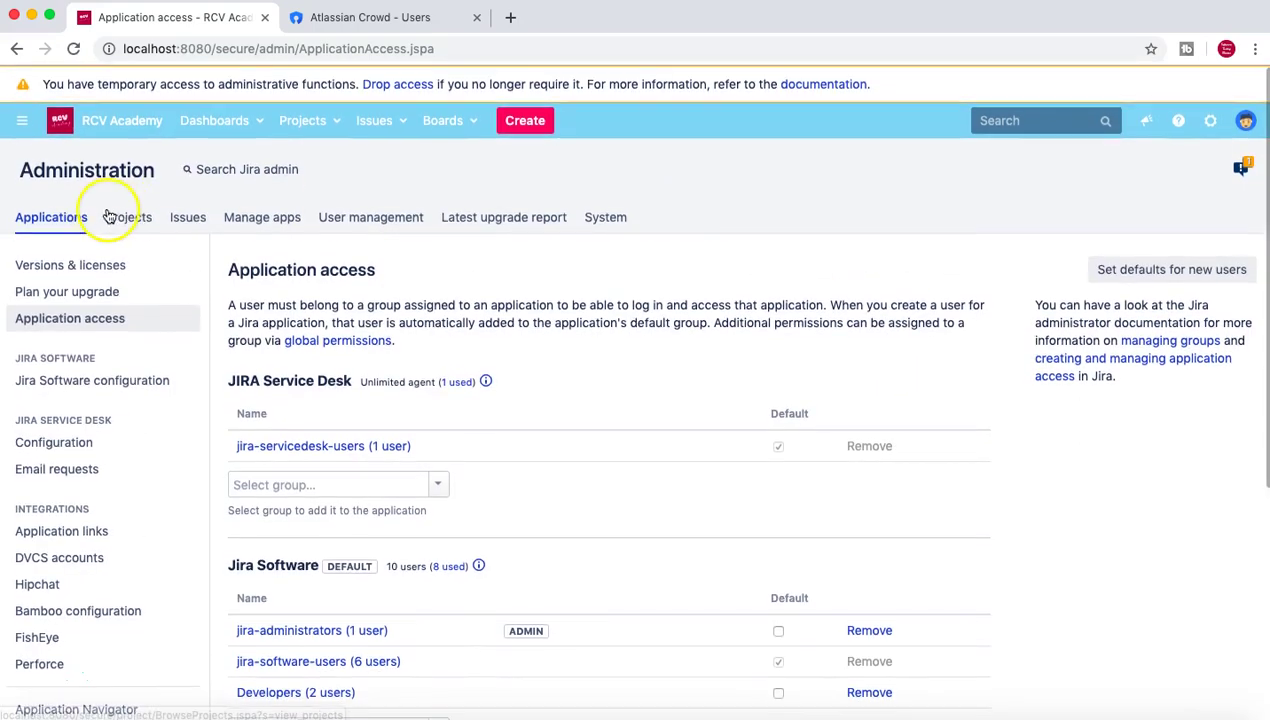
# Back on the Users list, check the first Developers member shows Jira Software access.
pyautogui.click(360, 216)
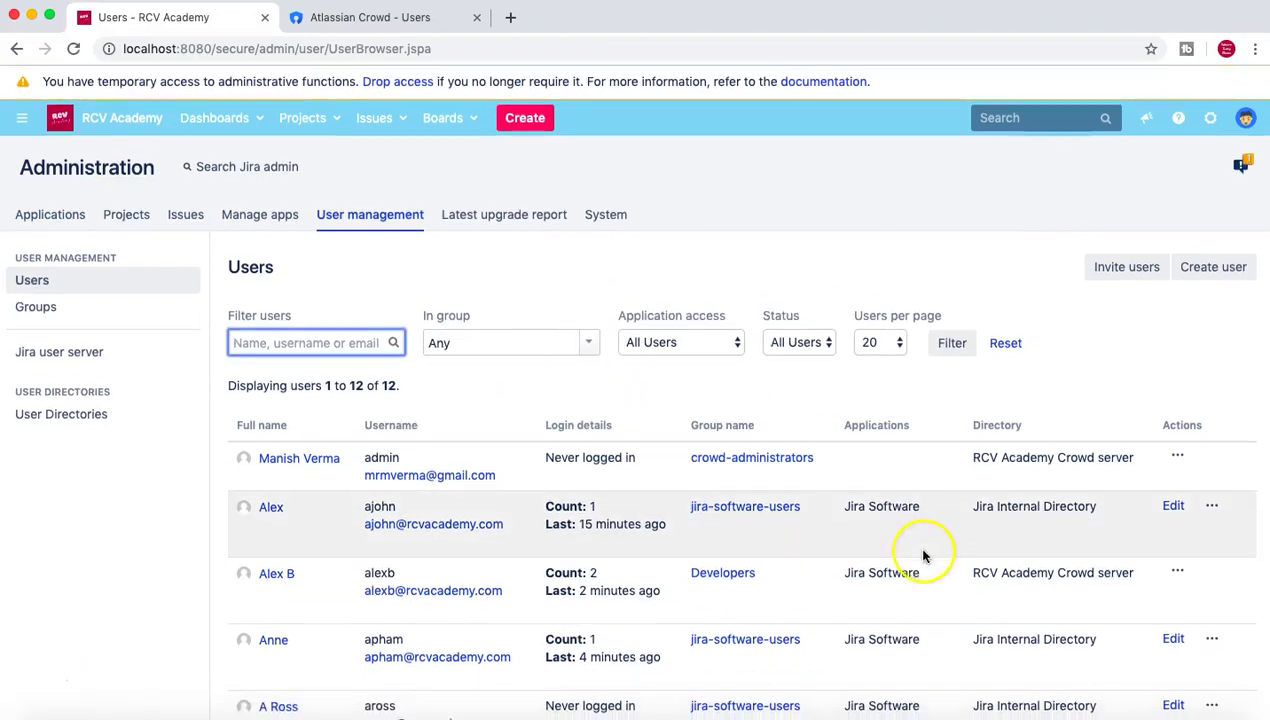
pyautogui.scroll(-2, 648, 525)
pyautogui.moveTo(921, 463); pyautogui.dragTo(855, 459)
pyautogui.click(876, 482)
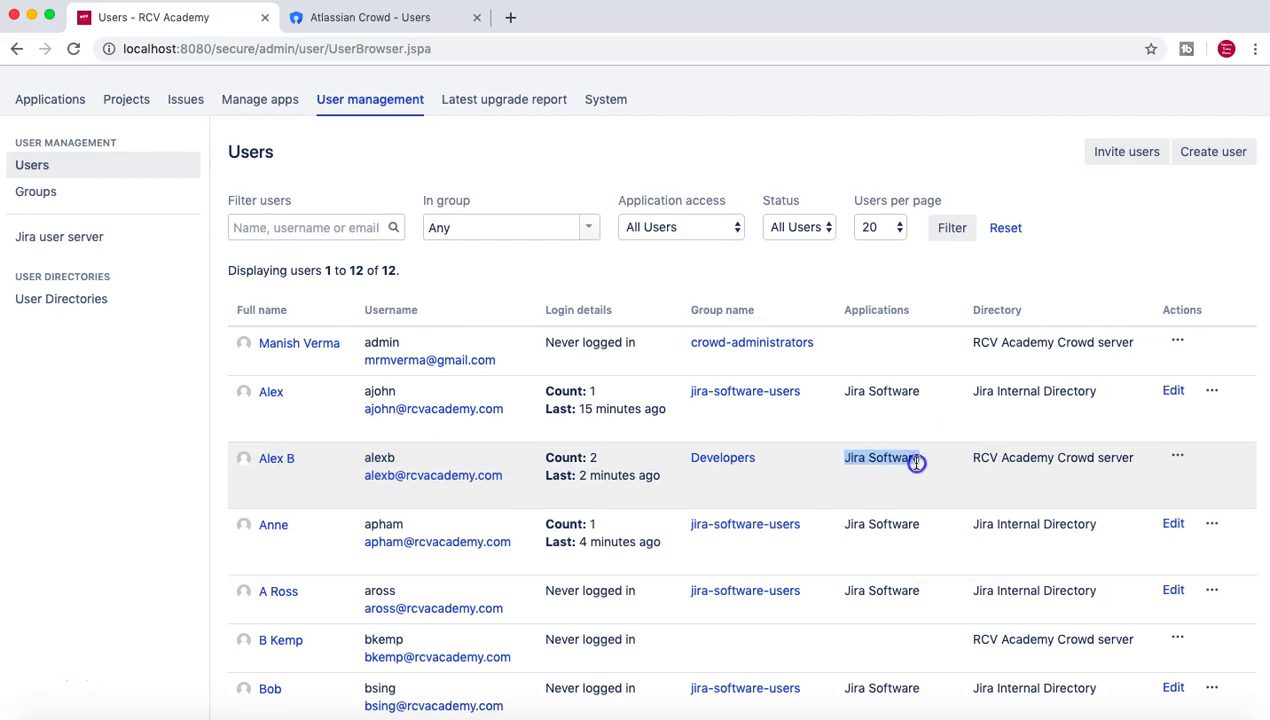
# Confirm the second Developers member also has Jira Software access.
pyautogui.scroll(-4, 922, 466)
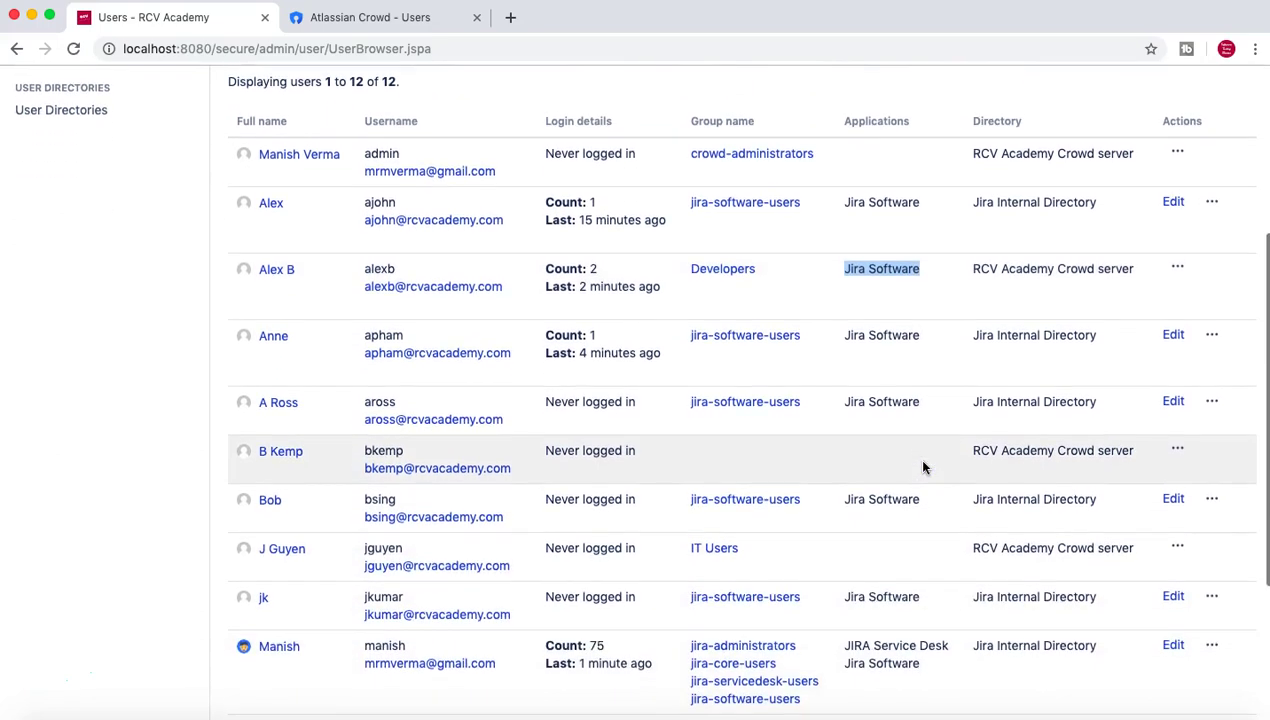
pyautogui.scroll(-3, 921, 463)
pyautogui.click(888, 458)
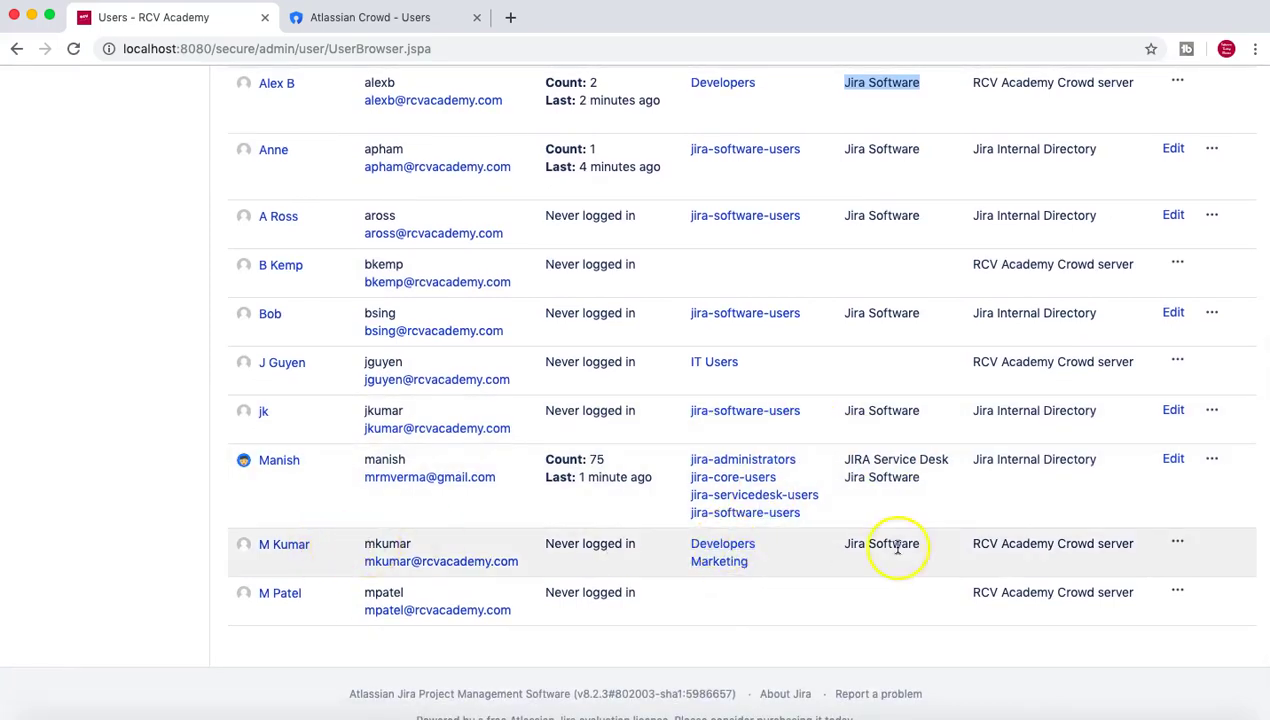
pyautogui.moveTo(922, 550); pyautogui.dragTo(851, 546)
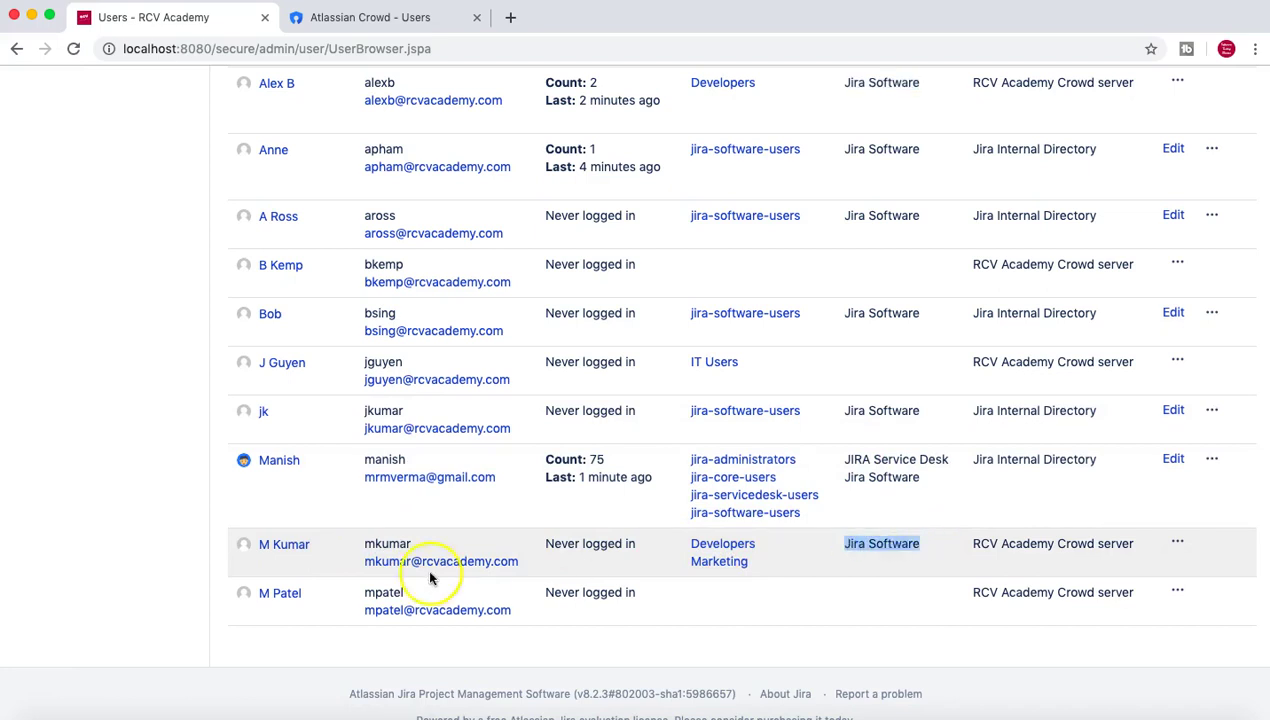
pyautogui.doubleClick(382, 543)
pyautogui.scroll(5, 828, 432)
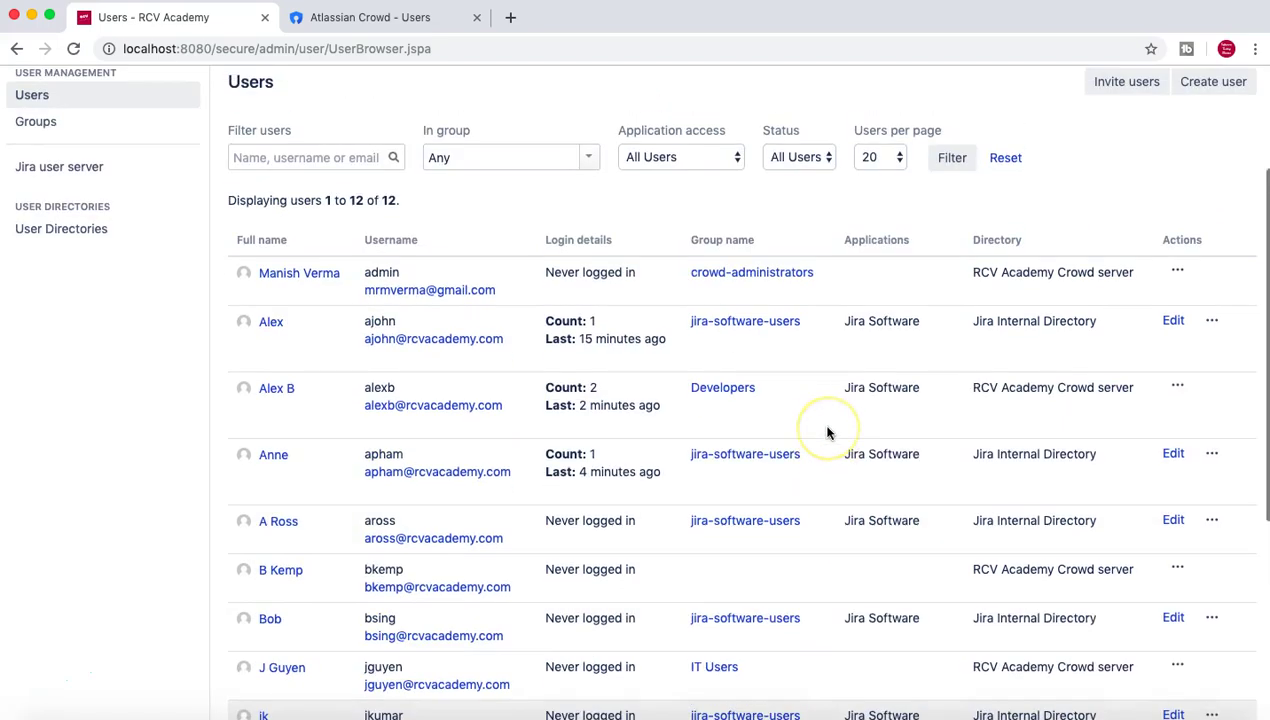
pyautogui.scroll(1, 600, 420)
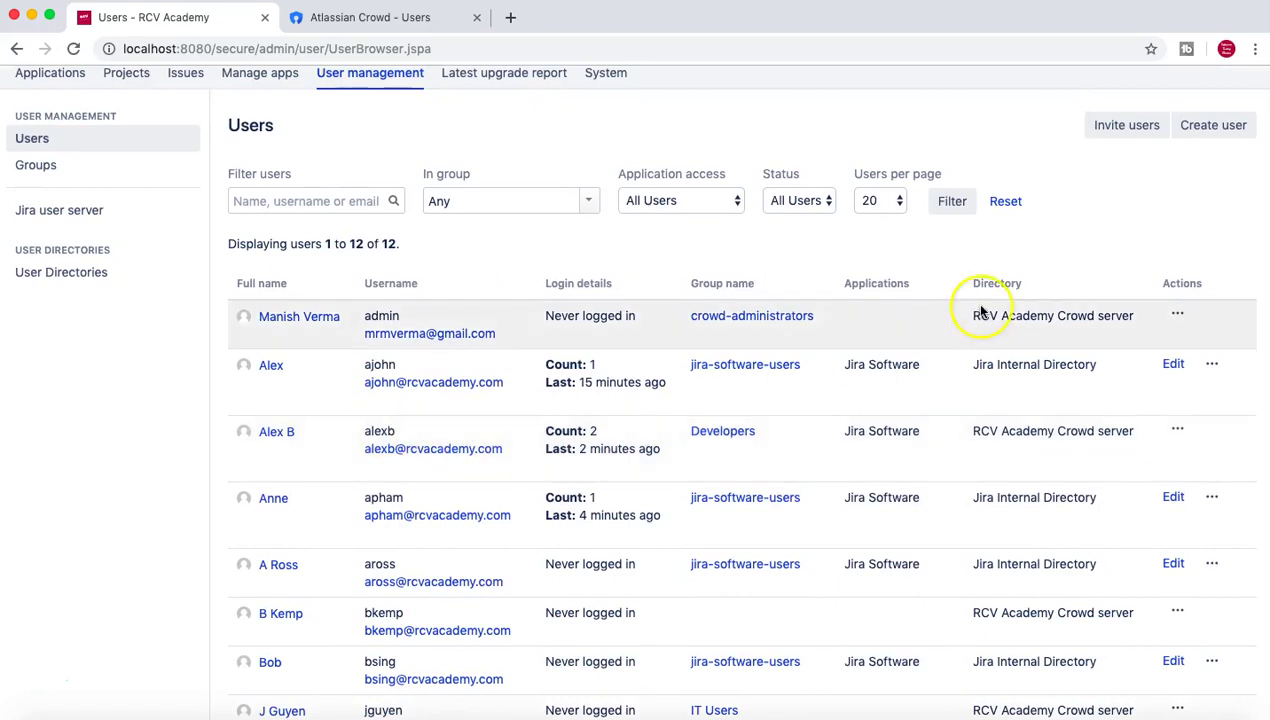
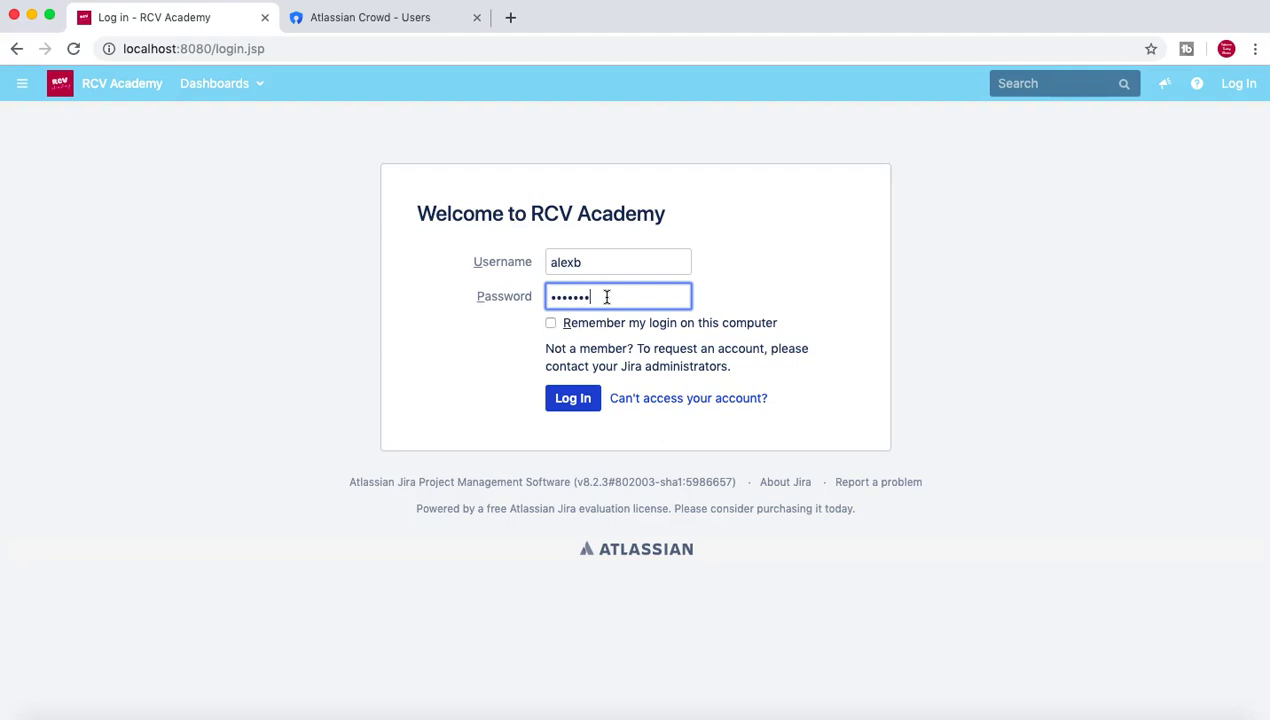
# Log in as the first Crowd-managed user through the dashboard Login gadget and dismiss the search tip.
pyautogui.click(574, 400)
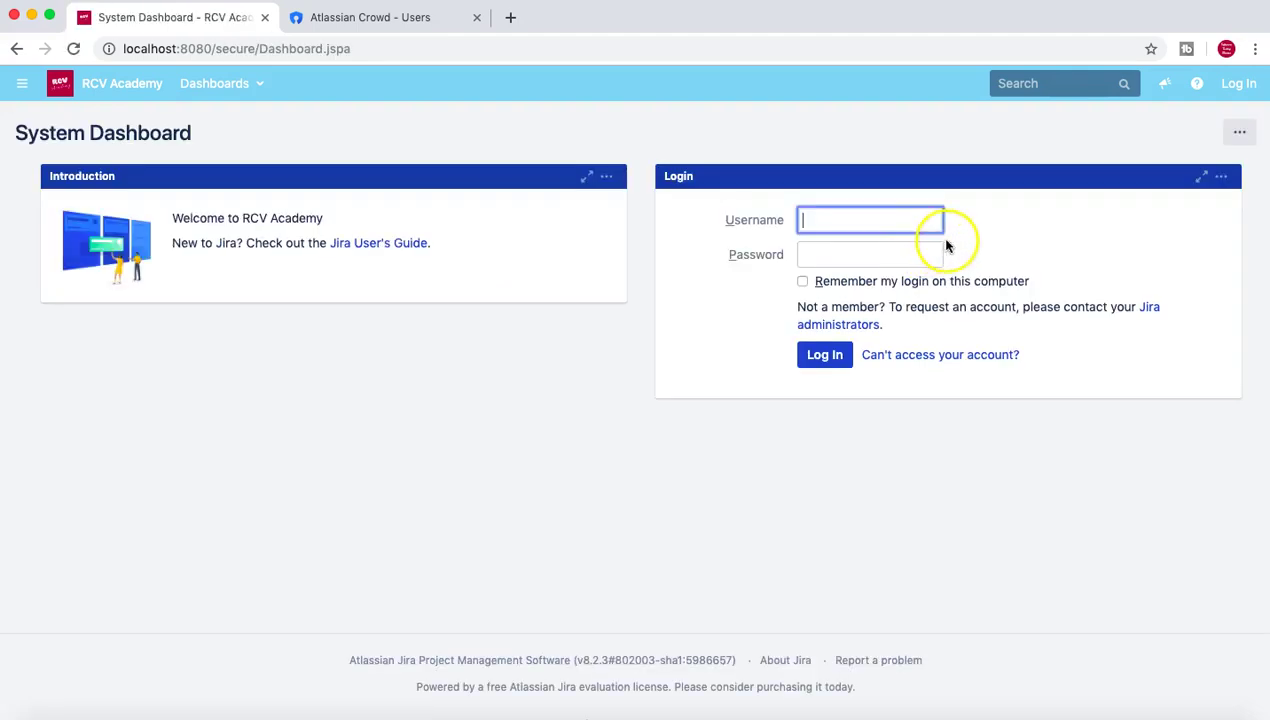
pyautogui.click(863, 219)
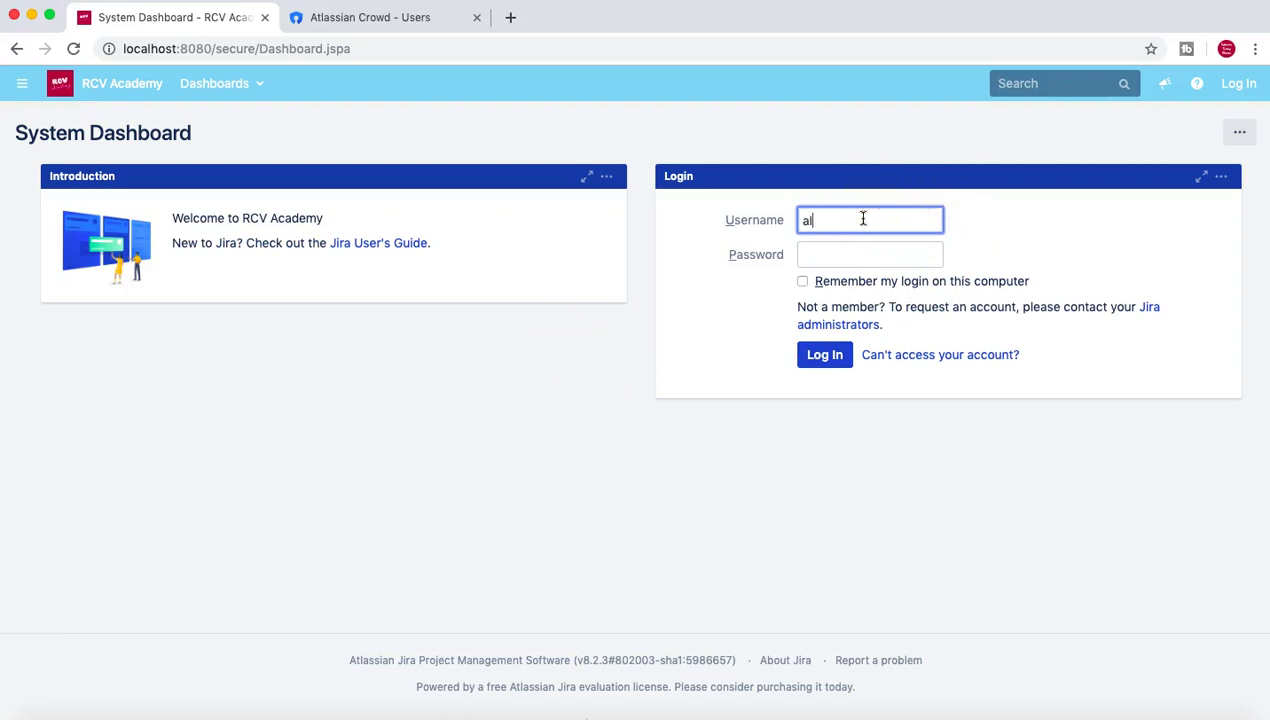
pyautogui.click(851, 248)
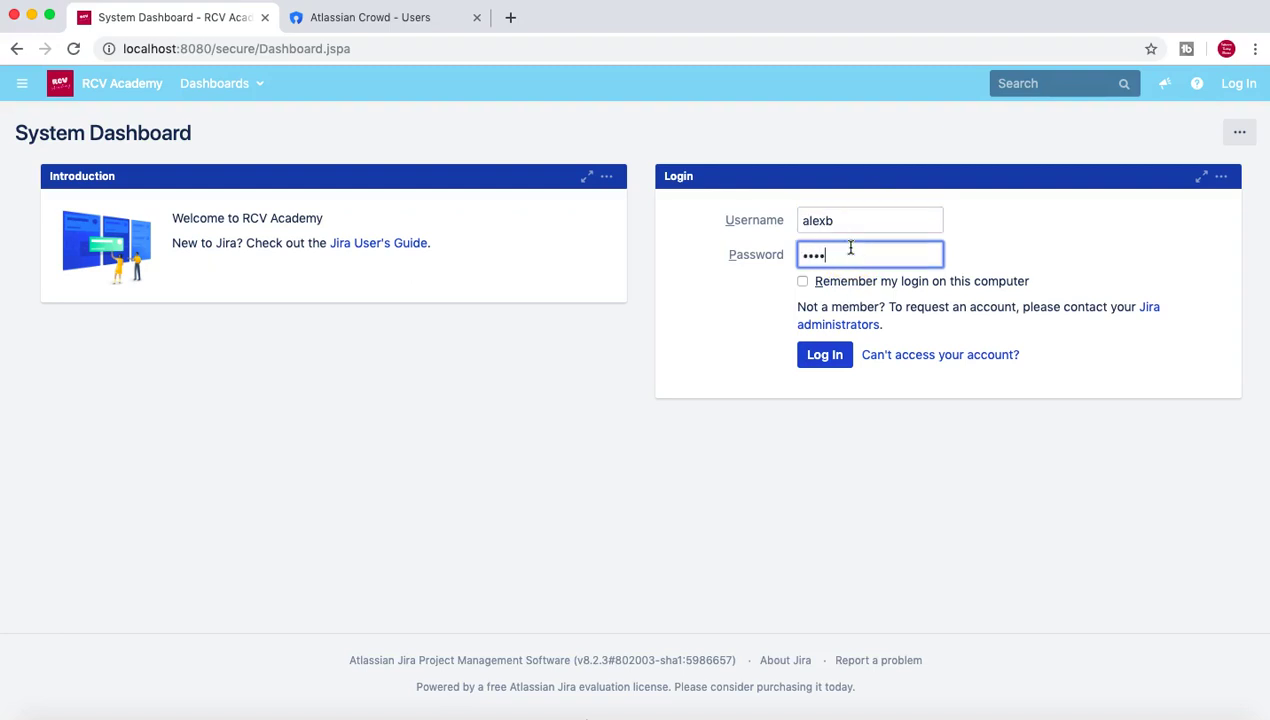
pyautogui.click(822, 360)
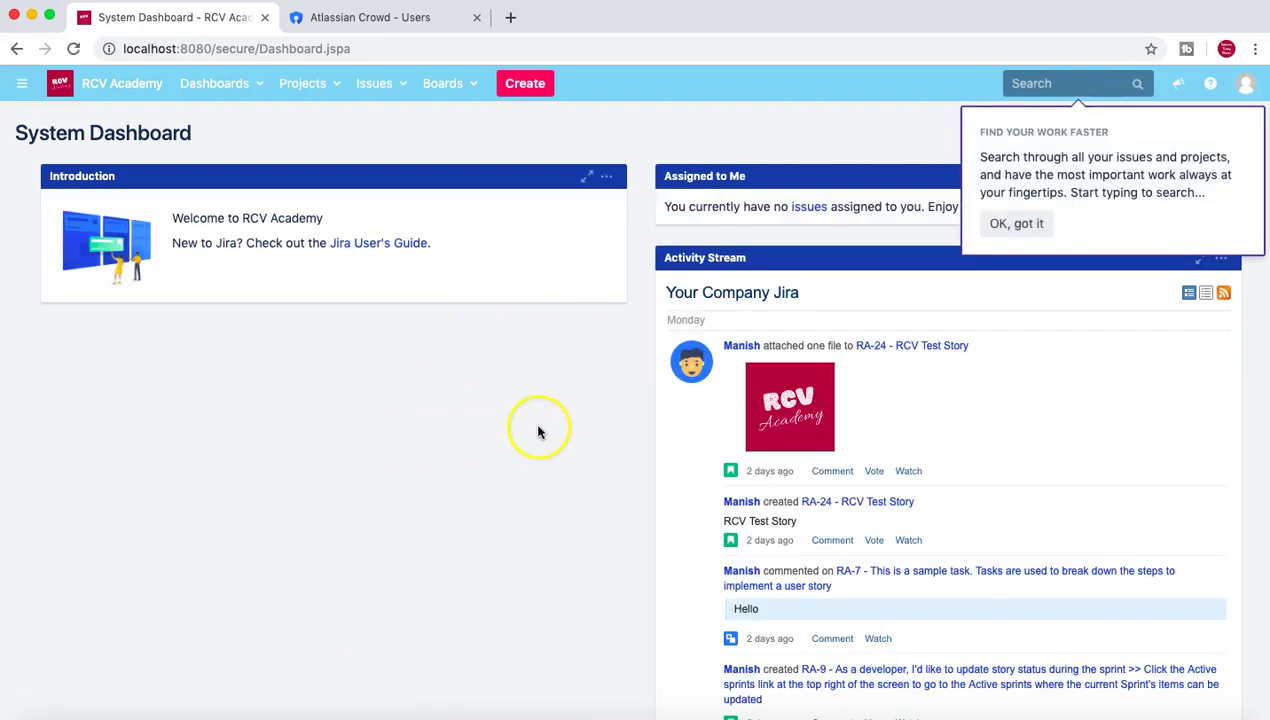
pyautogui.click(1012, 230)
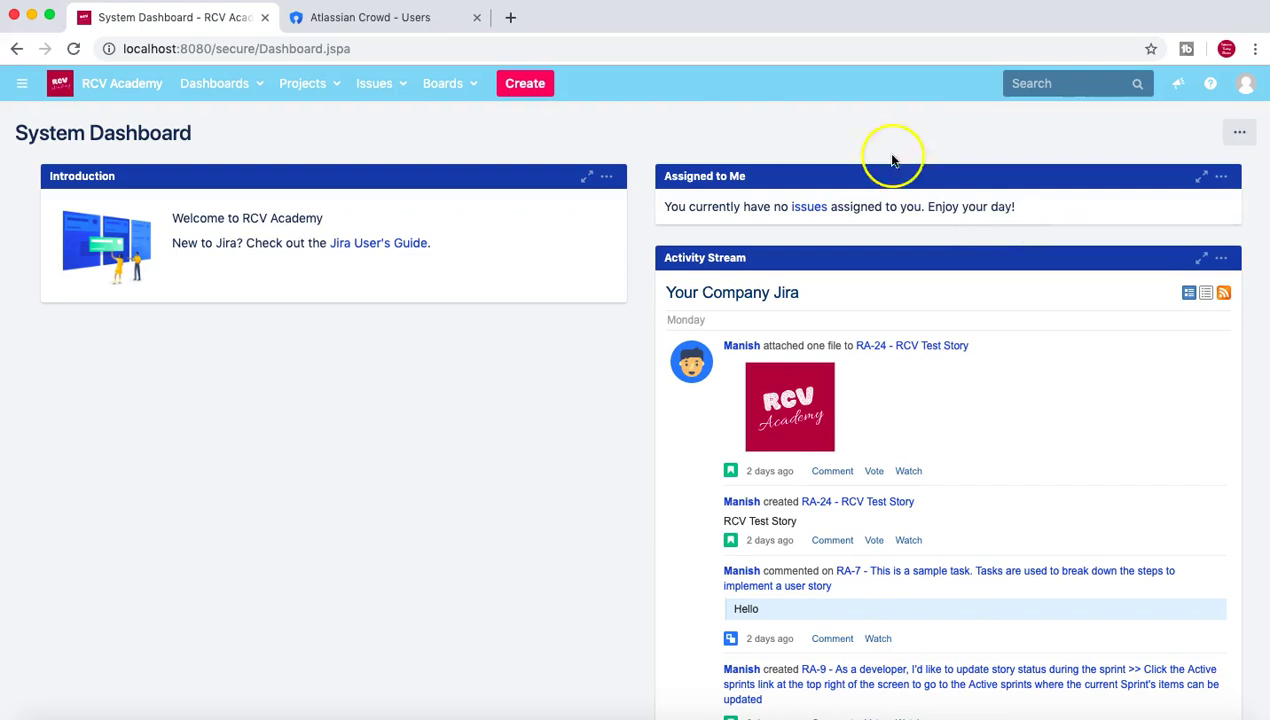
# Check the first user's profile page, then return to the System Dashboard via the logo.
pyautogui.click(1246, 87)
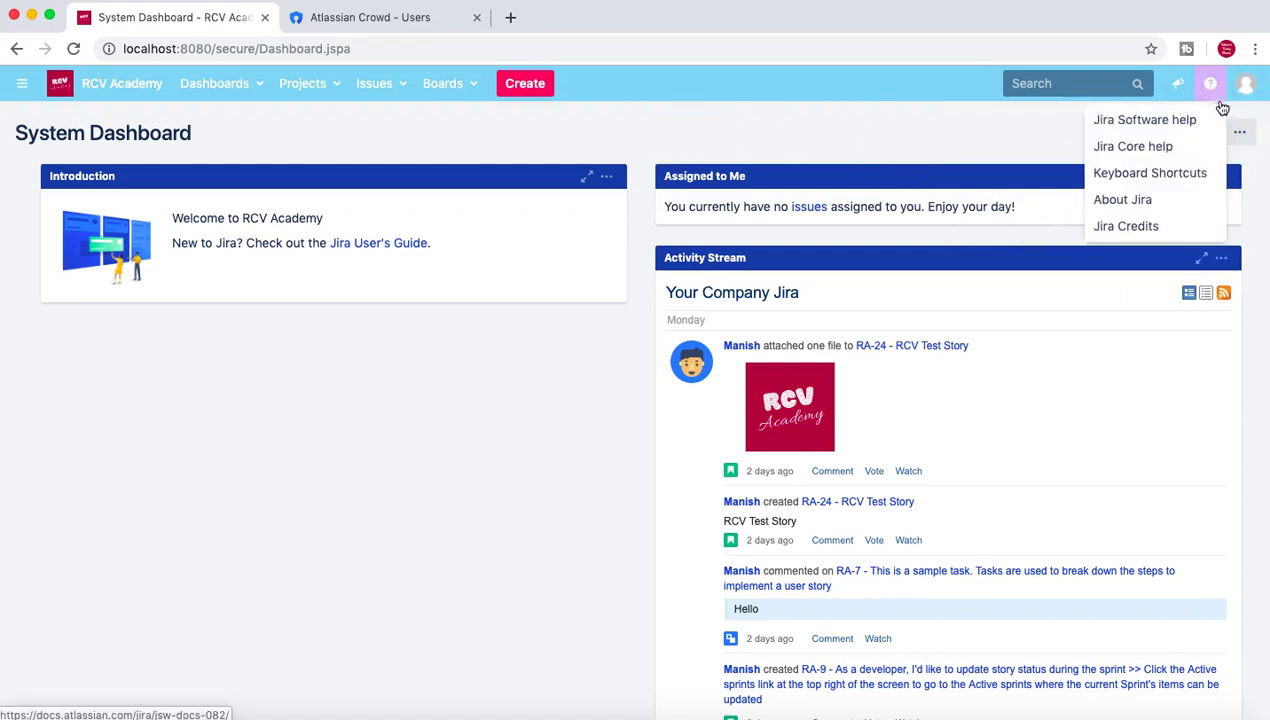
pyautogui.click(1240, 88)
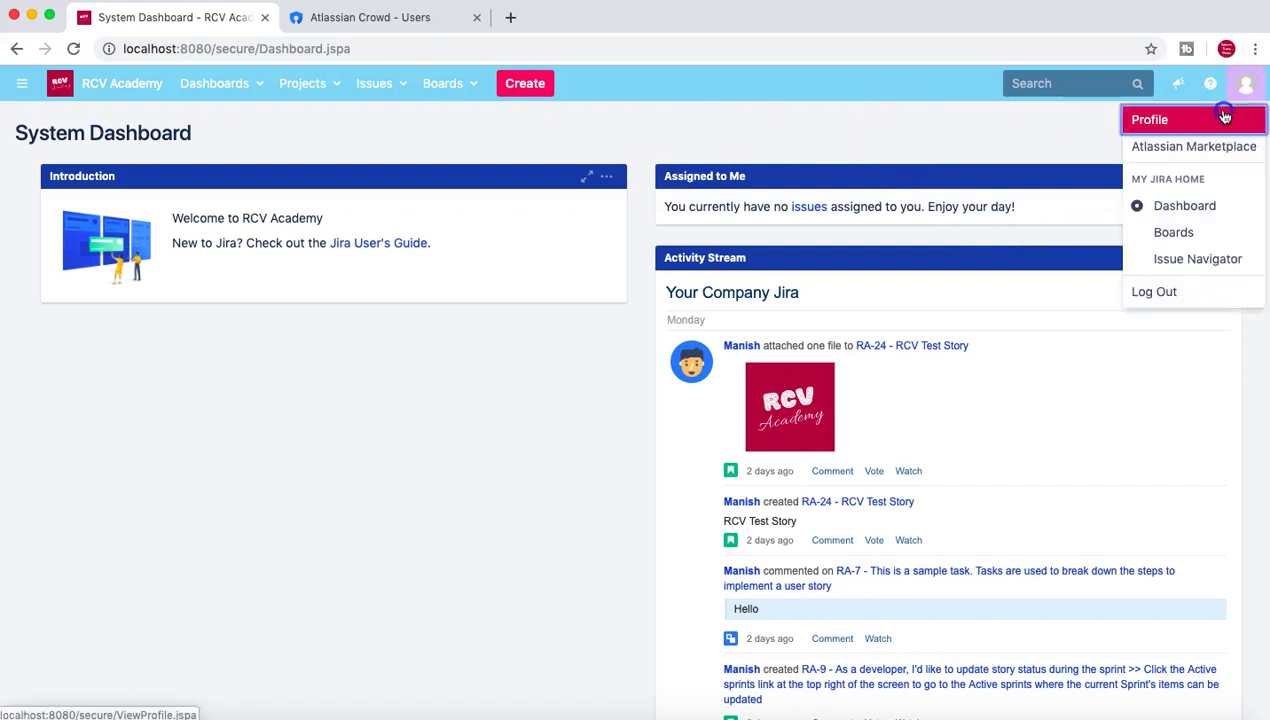
pyautogui.click(1149, 119)
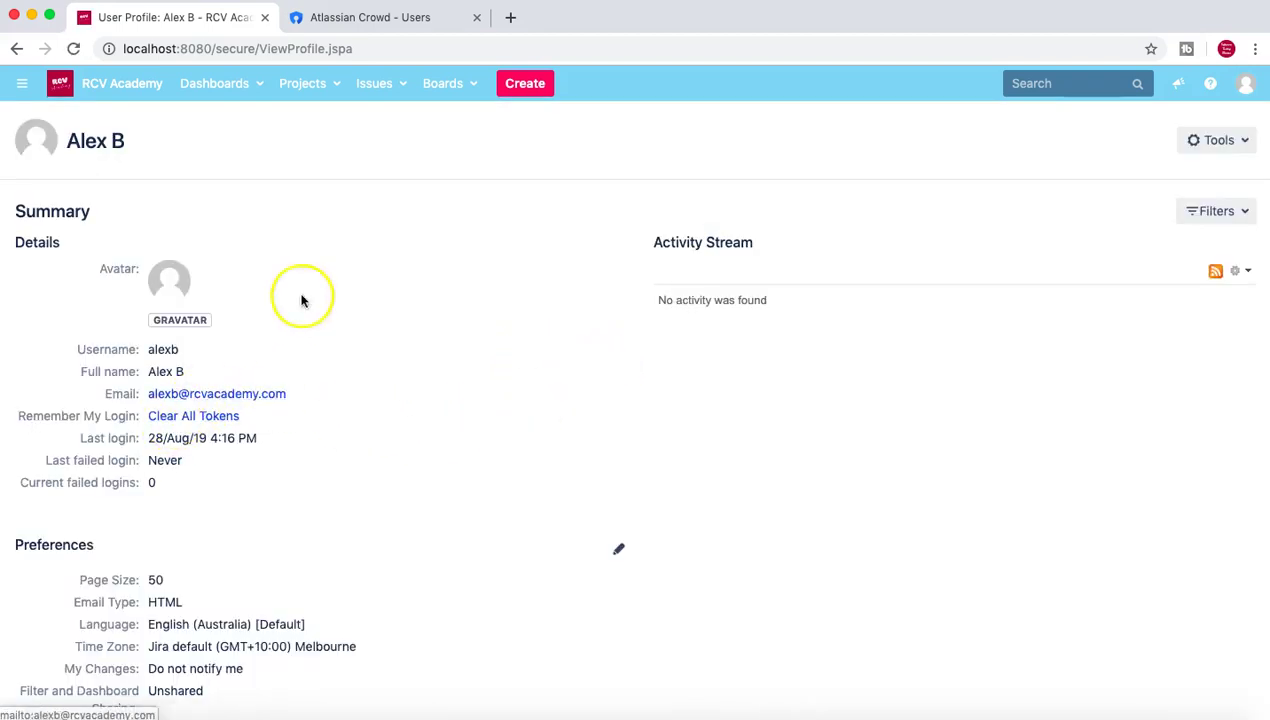
pyautogui.scroll(-2, 334, 275)
pyautogui.scroll(2, 334, 275)
pyautogui.click(113, 85)
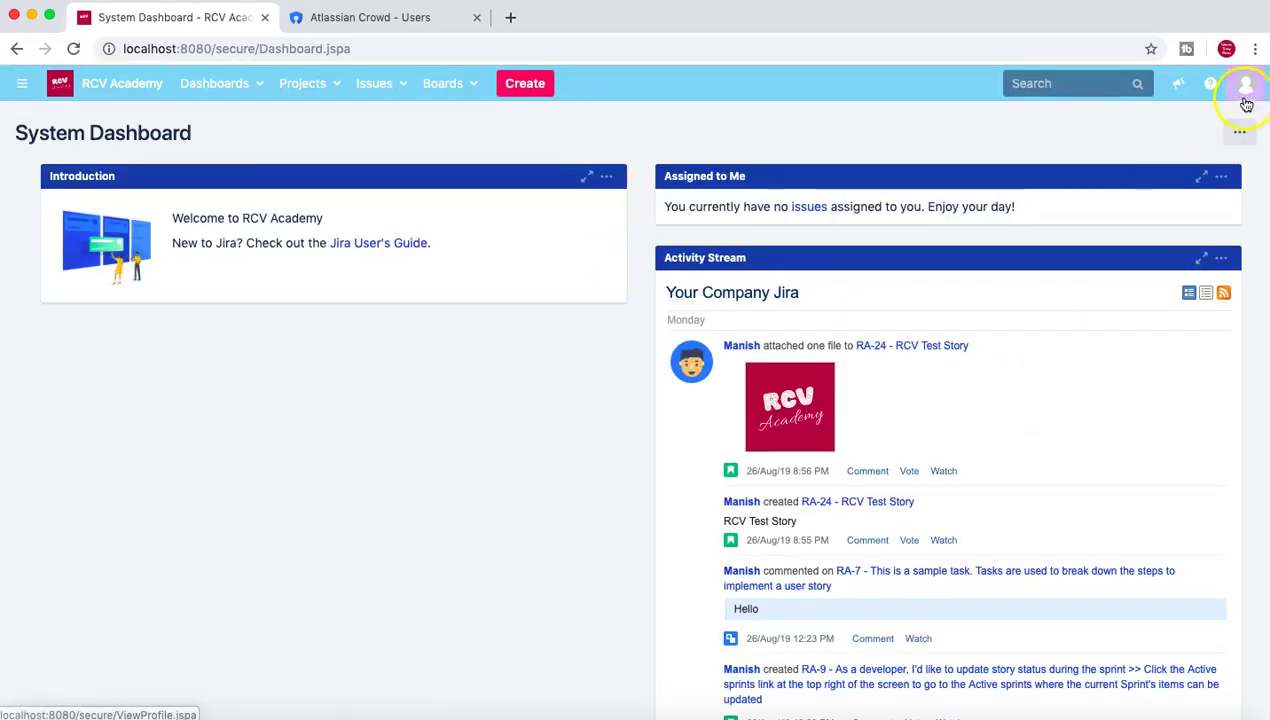
# Log the first user out and sign in as the second Crowd-managed user.
pyautogui.click(1245, 85)
pyautogui.click(1195, 292)
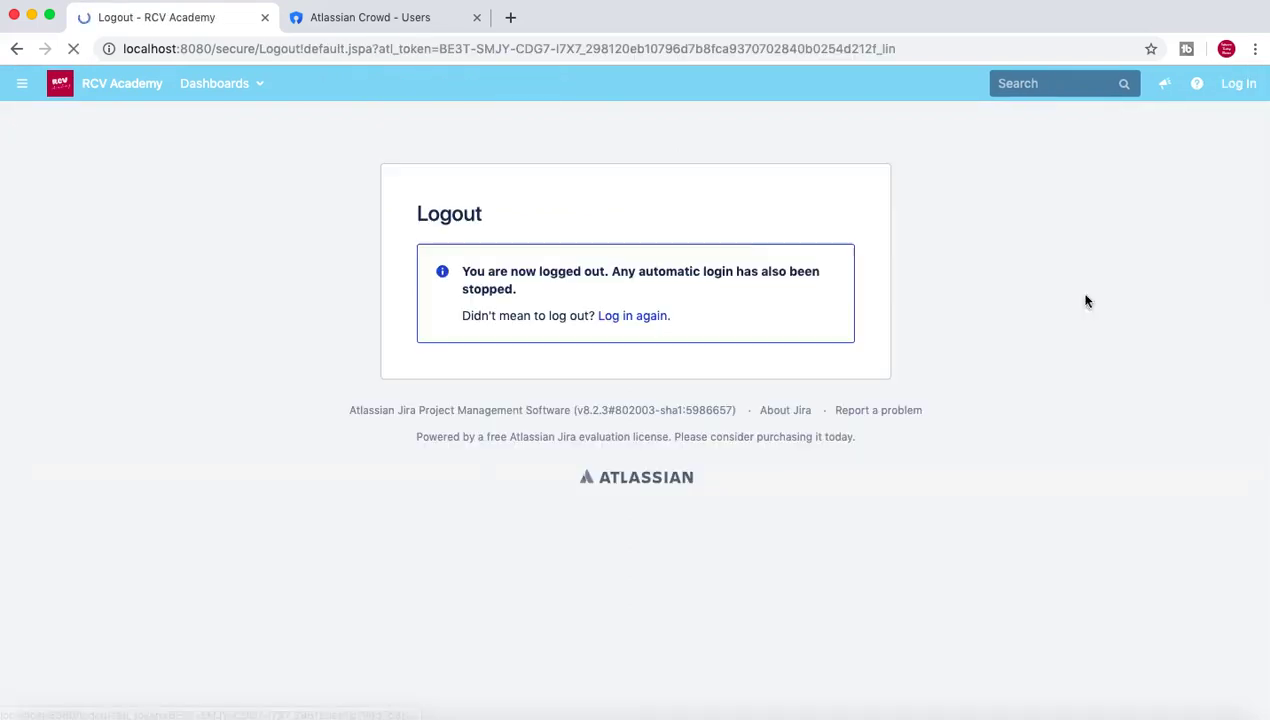
pyautogui.click(628, 322)
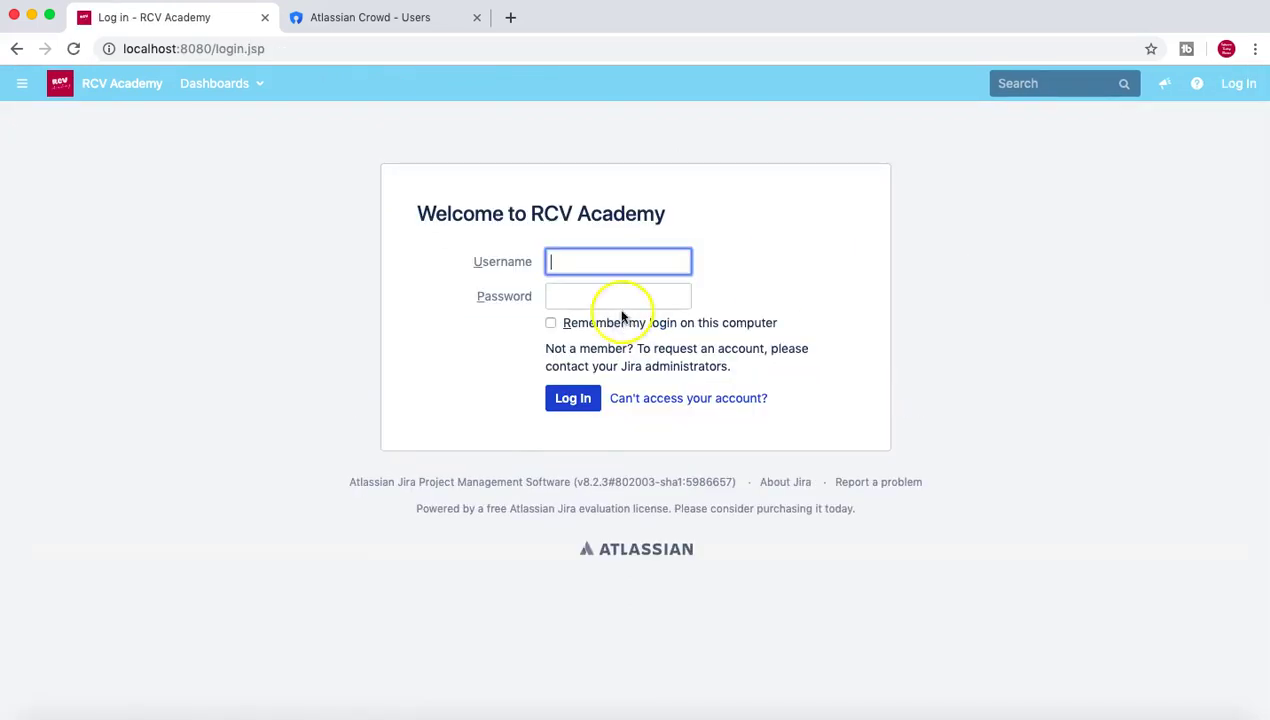
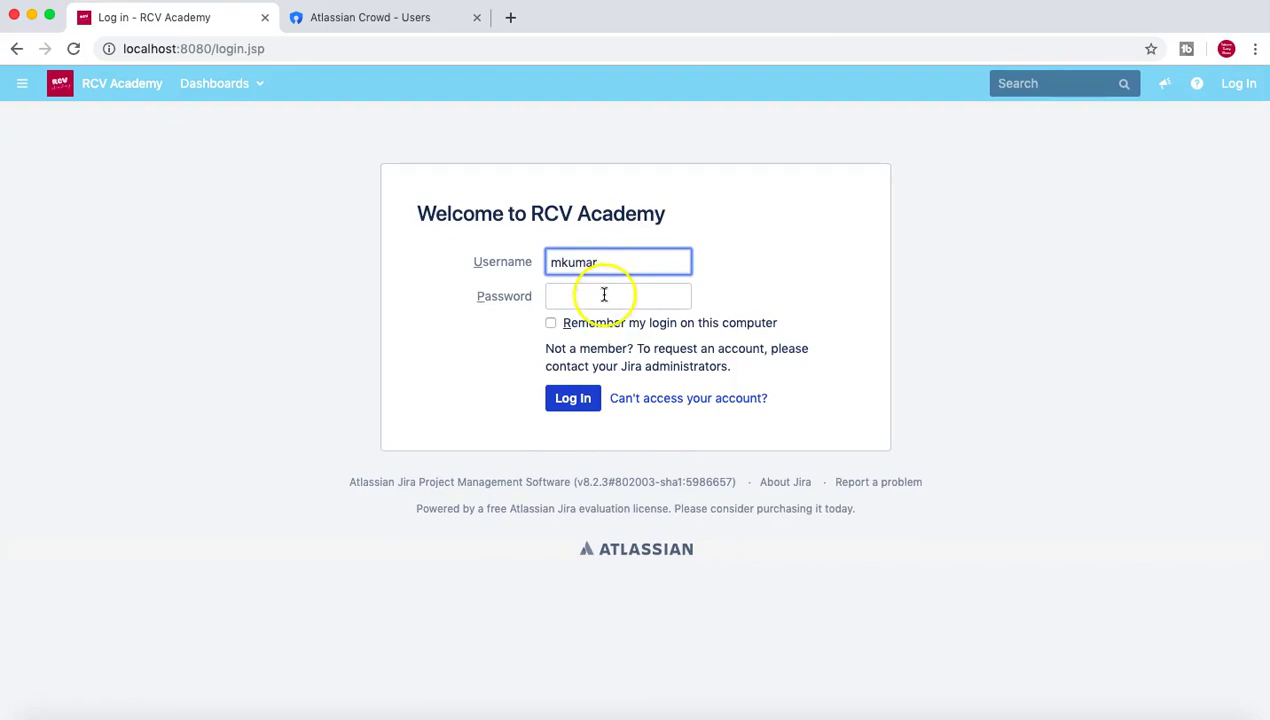
pyautogui.click(604, 295)
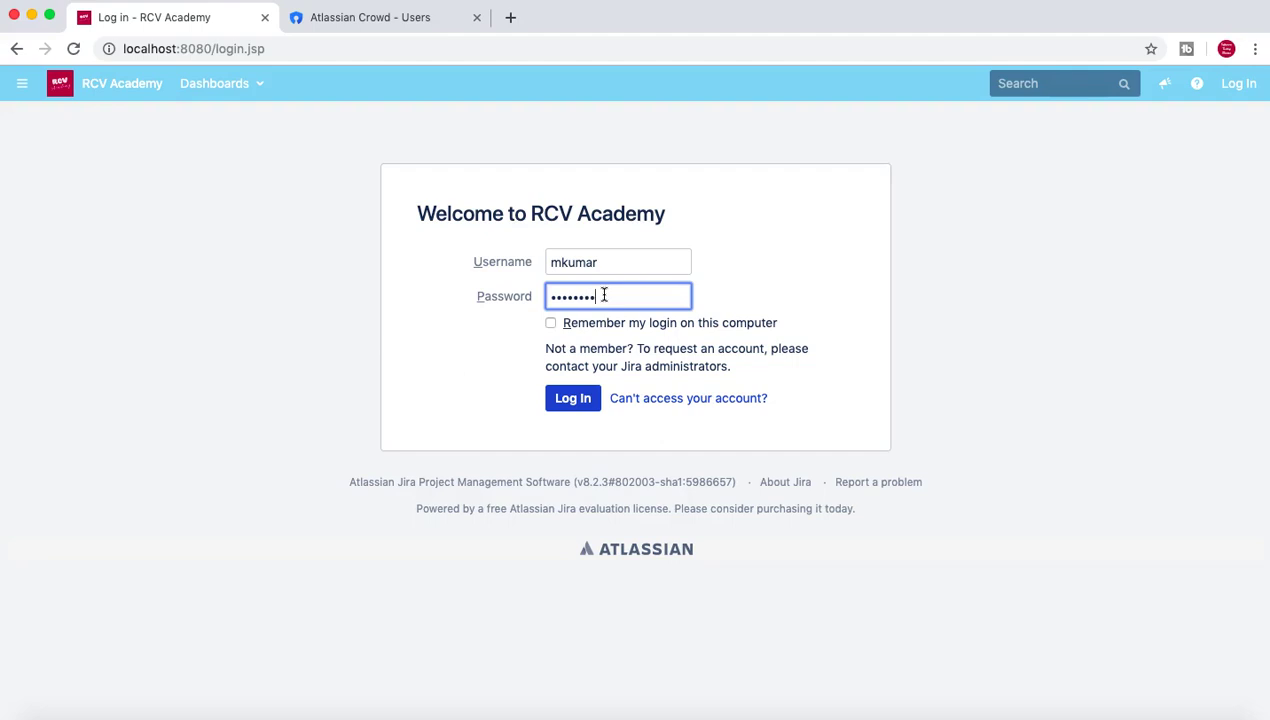
pyautogui.click(570, 398)
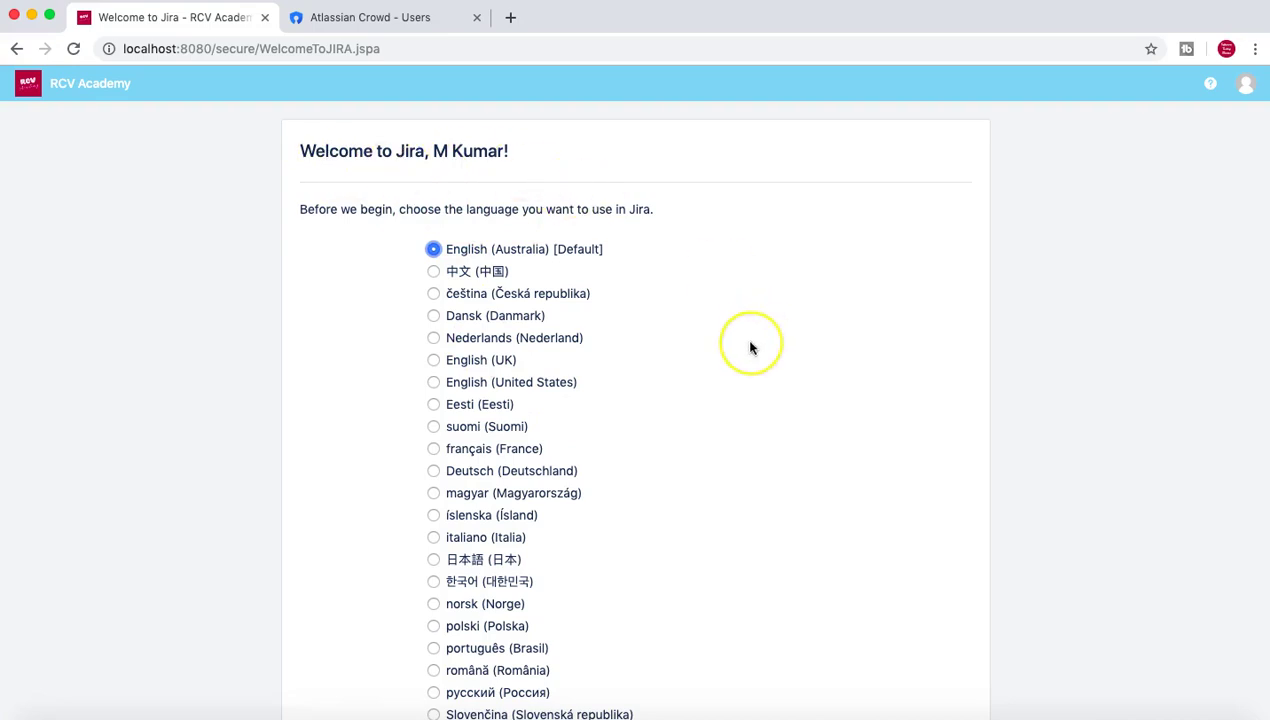
# Finish the welcome setup with English (Australia) and no avatar, then explore projects.
pyautogui.scroll(-1, 751, 346)
pyautogui.scroll(-2, 751, 346)
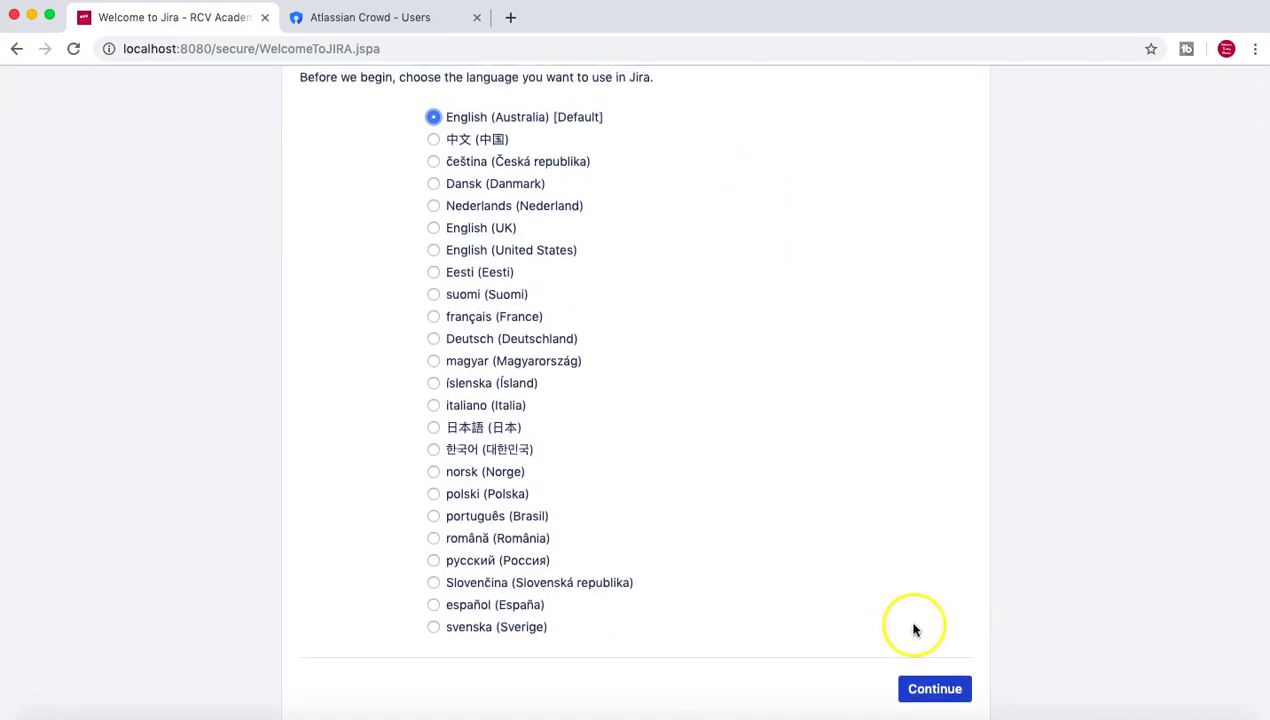
pyautogui.click(931, 690)
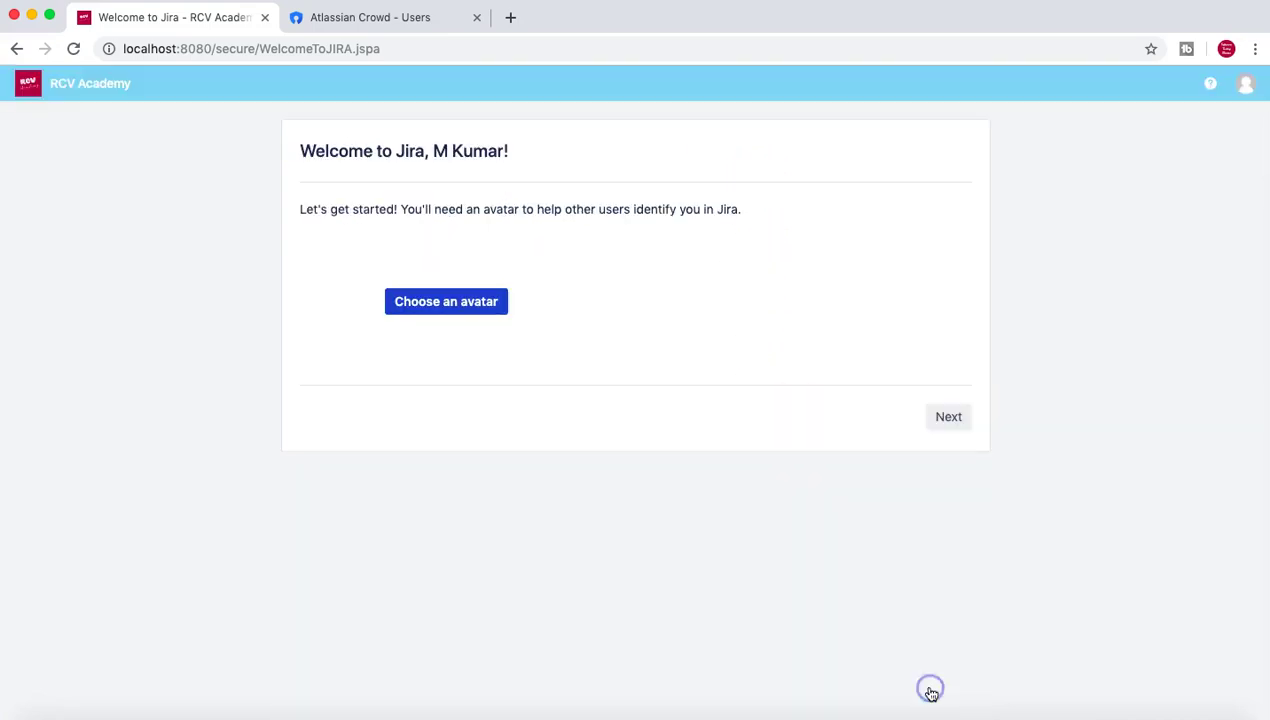
pyautogui.click(957, 418)
pyautogui.click(405, 310)
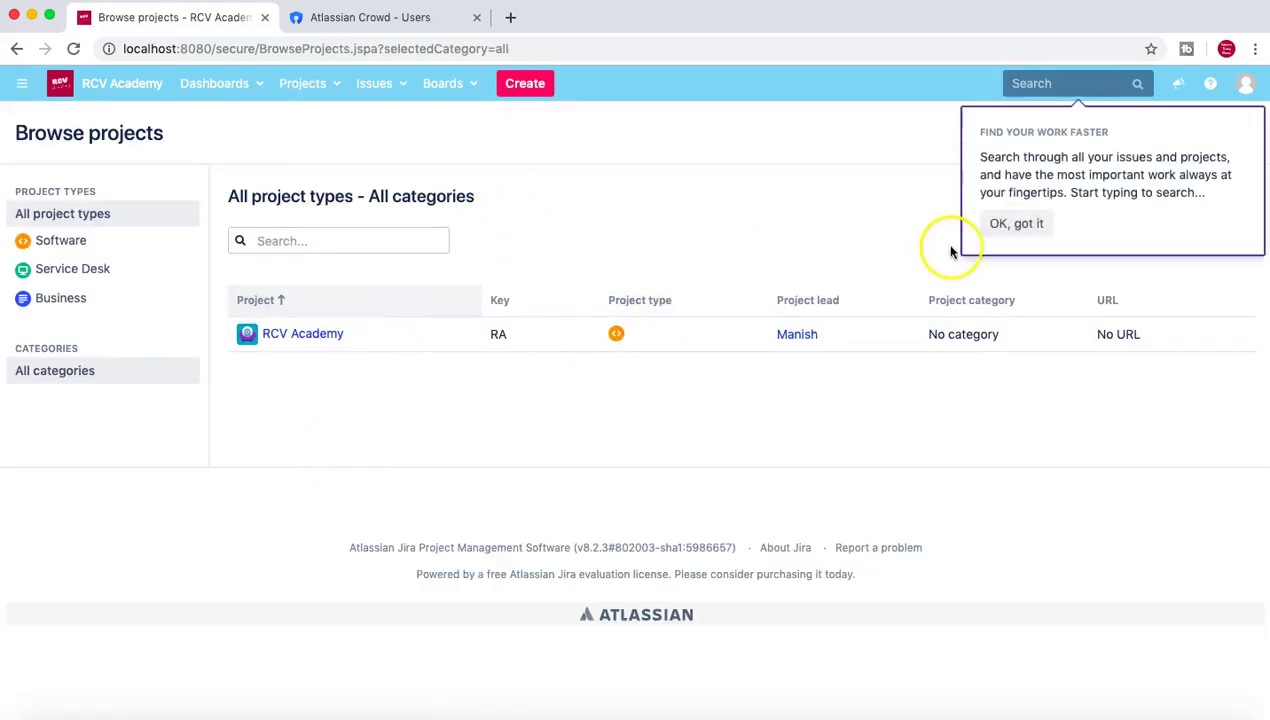
# Dismiss the 'Find your work faster' popup on the Browse projects page.
pyautogui.click(1020, 226)
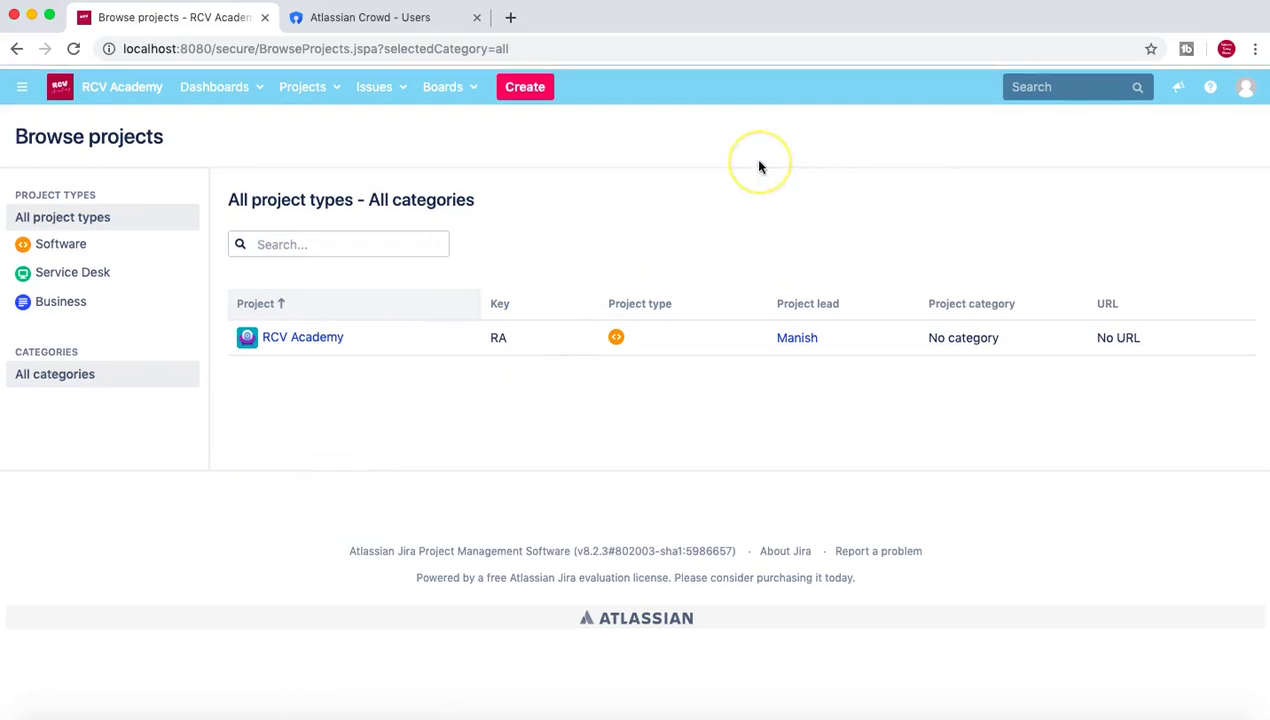